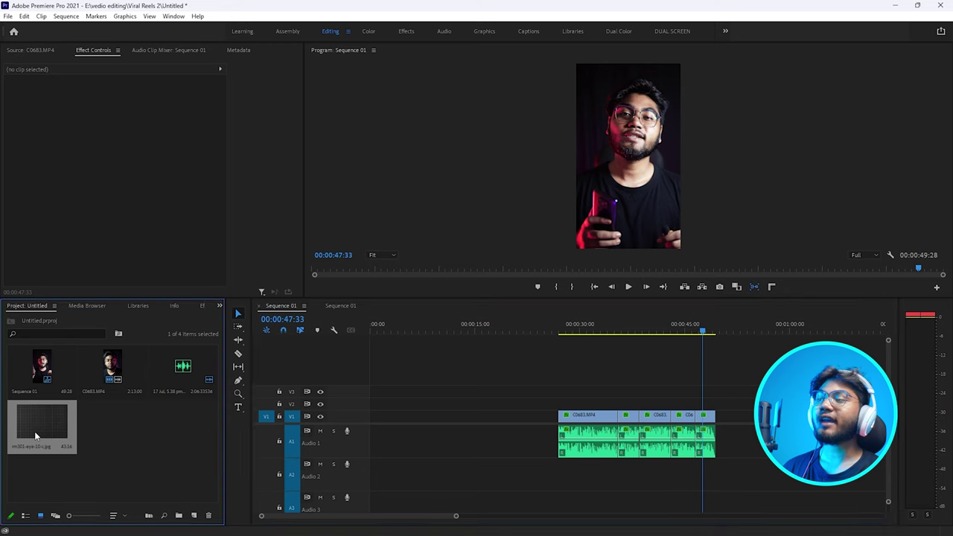
Drop the grid image m301-eye-10-c.jpg onto track V3 starting around 00:00:15.
{"action": "left_click_drag", "start_coordinate": [447, 378], "coordinate": [454, 391]}
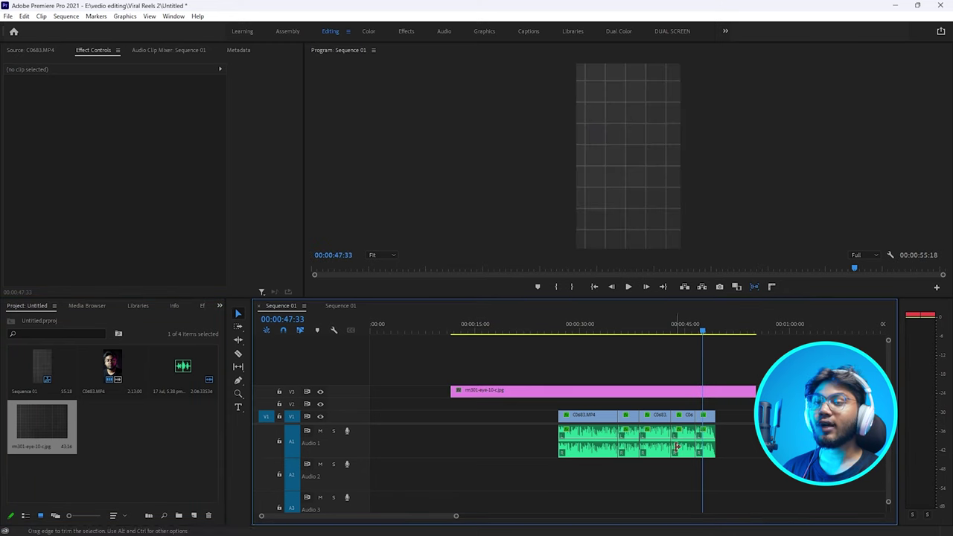
Move the footage up to V2, put the grid image on V1, hide V2, and trim the image to the clips.
{"action": "left_click_drag", "start_coordinate": [732, 410], "coordinate": [540, 411]}
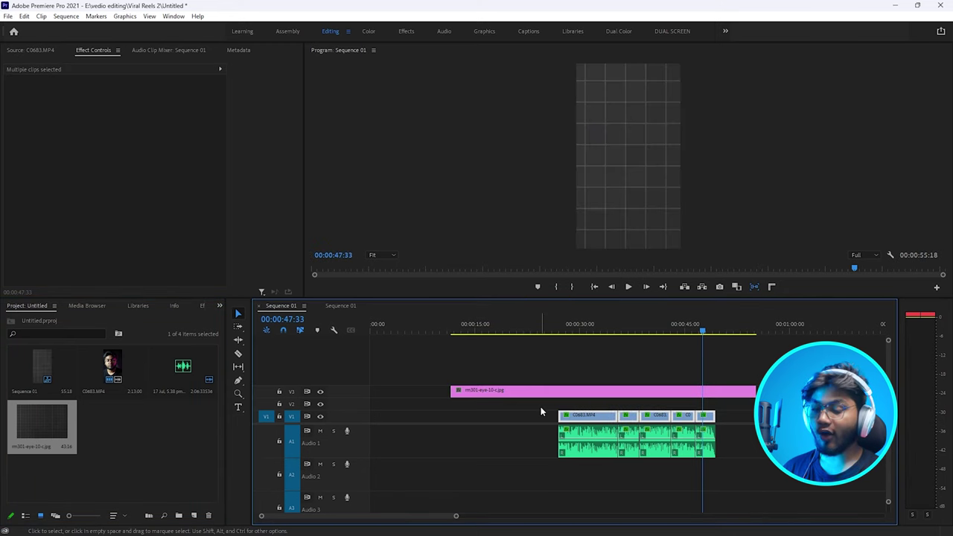
{"action": "key", "text": "alt+Up"}
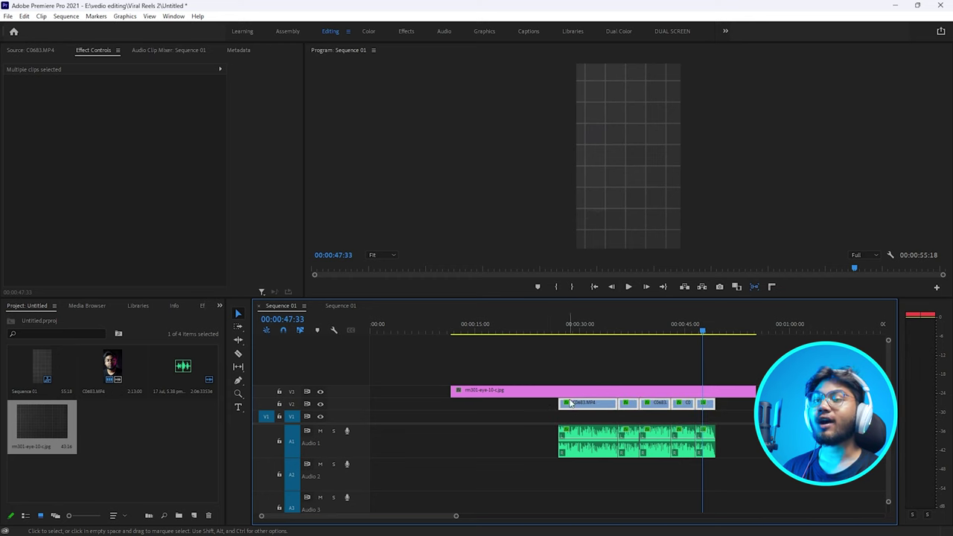
{"action": "left_click_drag", "start_coordinate": [546, 391], "coordinate": [546, 415]}
{"action": "left_click", "coordinate": [320, 403]}
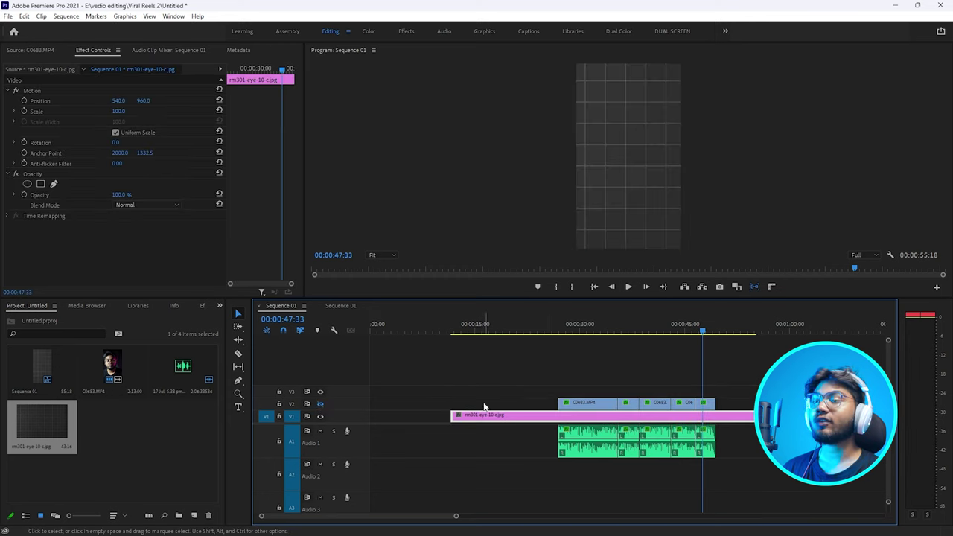
{"action": "left_click_drag", "start_coordinate": [452, 414], "coordinate": [559, 415]}
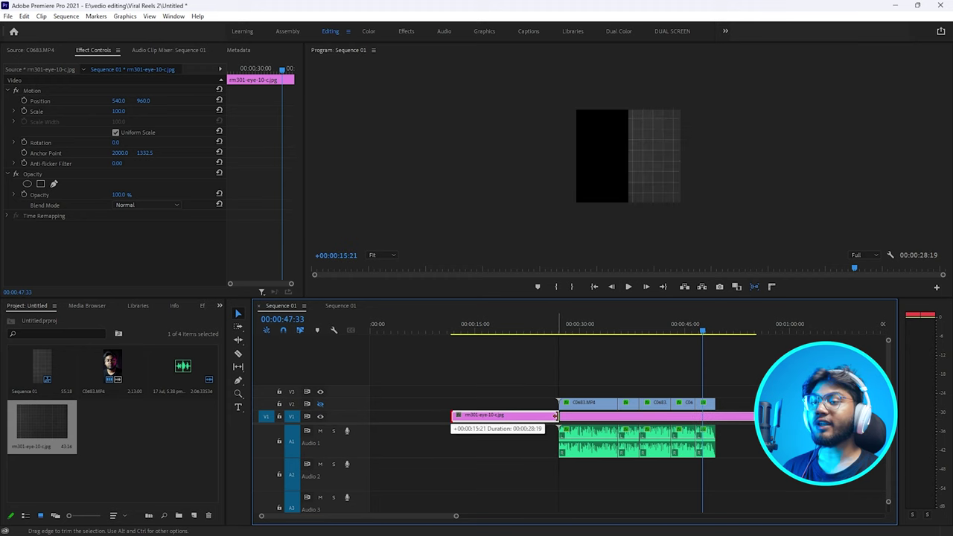
{"action": "left_click_drag", "start_coordinate": [759, 415], "coordinate": [715, 415]}
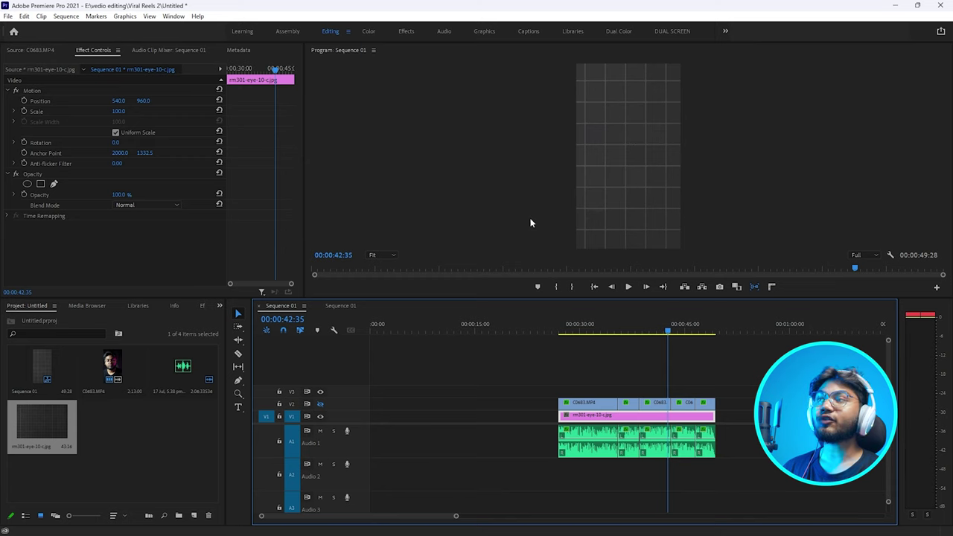
Set the grid image's opacity to 40% and its scale to 50.
{"action": "left_click", "coordinate": [121, 194]}
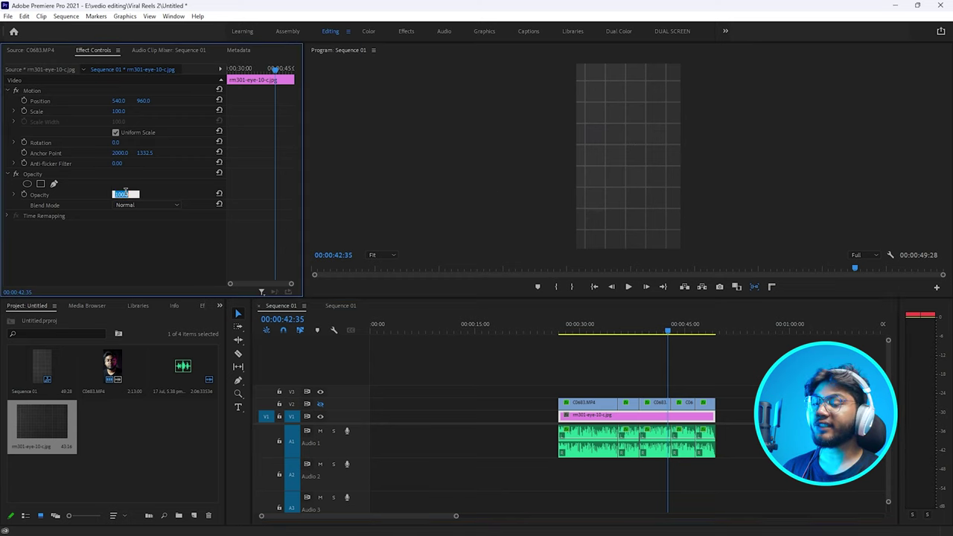
{"action": "type", "text": "40"}
{"action": "key", "text": "Return"}
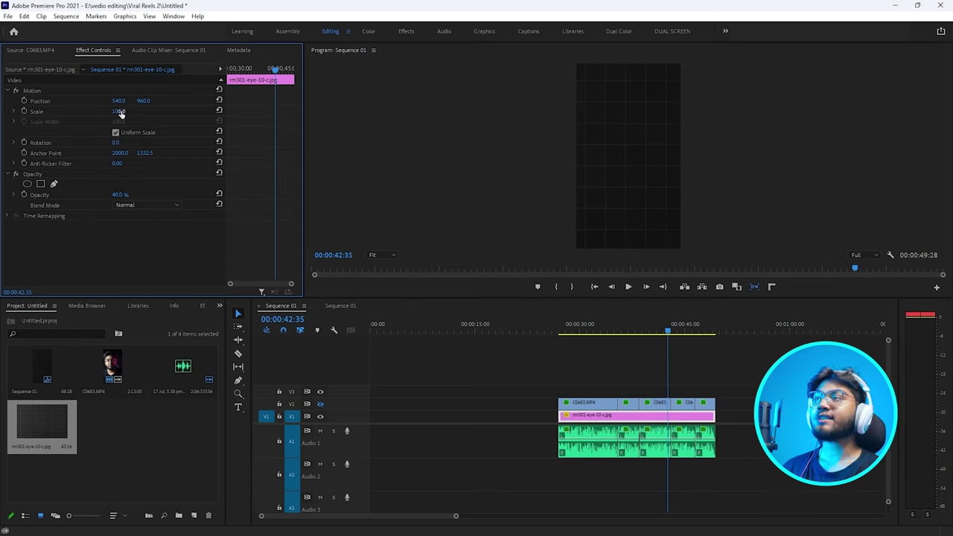
{"action": "left_click_drag", "start_coordinate": [117, 111], "coordinate": [123, 143]}
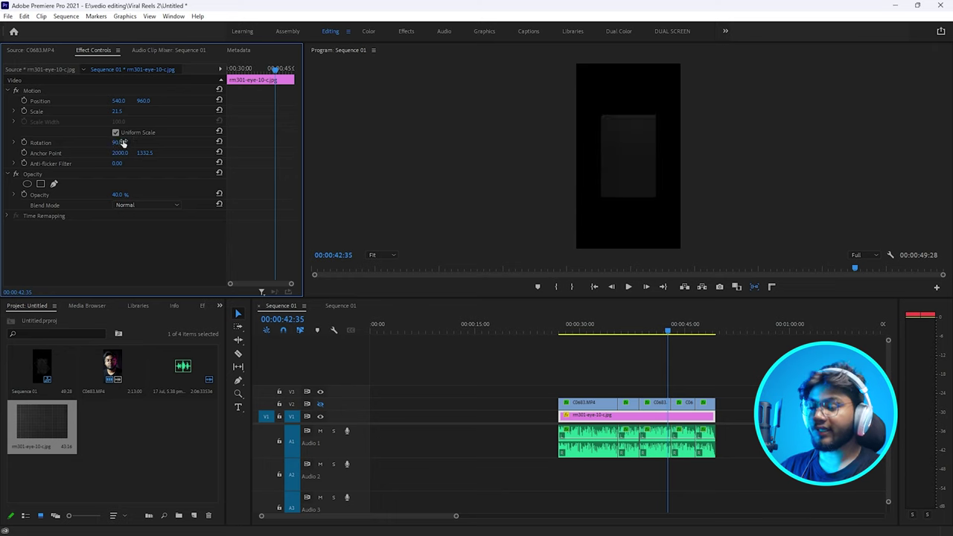
{"action": "left_click", "coordinate": [123, 112]}
{"action": "type", "text": "50"}
{"action": "key", "text": "Return"}
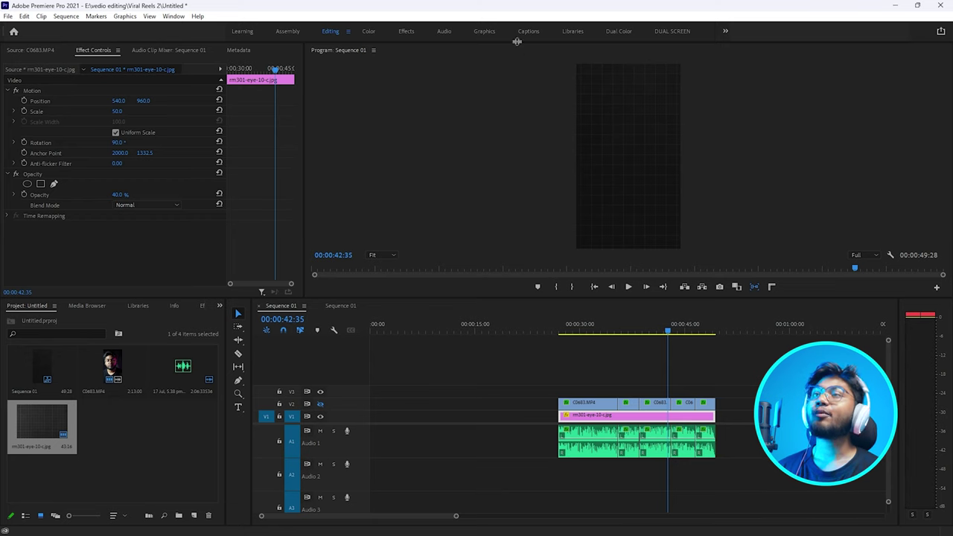
Switch to the Graphics workspace and add a new rectangle layer in Essential Graphics.
{"action": "left_click", "coordinate": [484, 33]}
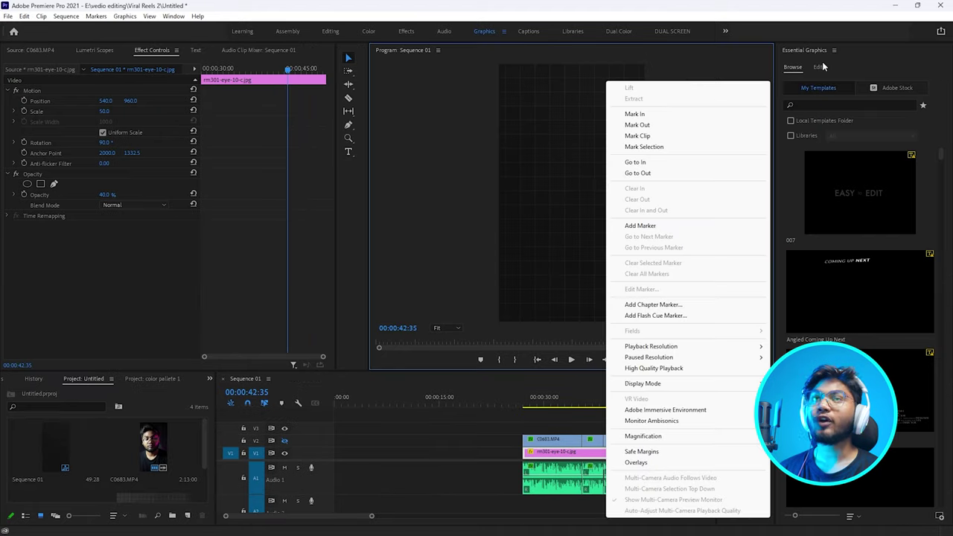
{"action": "left_click", "coordinate": [823, 66]}
{"action": "left_click", "coordinate": [823, 69]}
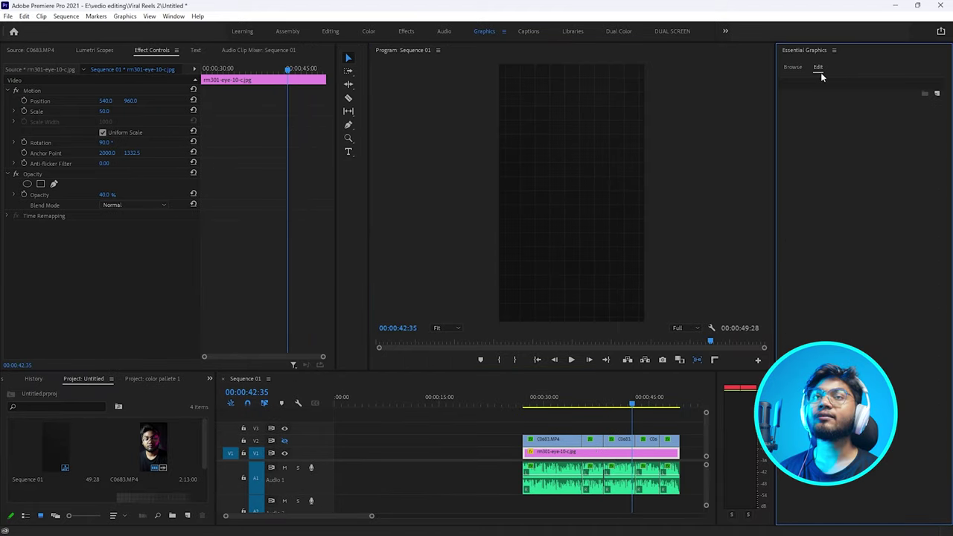
{"action": "left_click", "coordinate": [937, 95]}
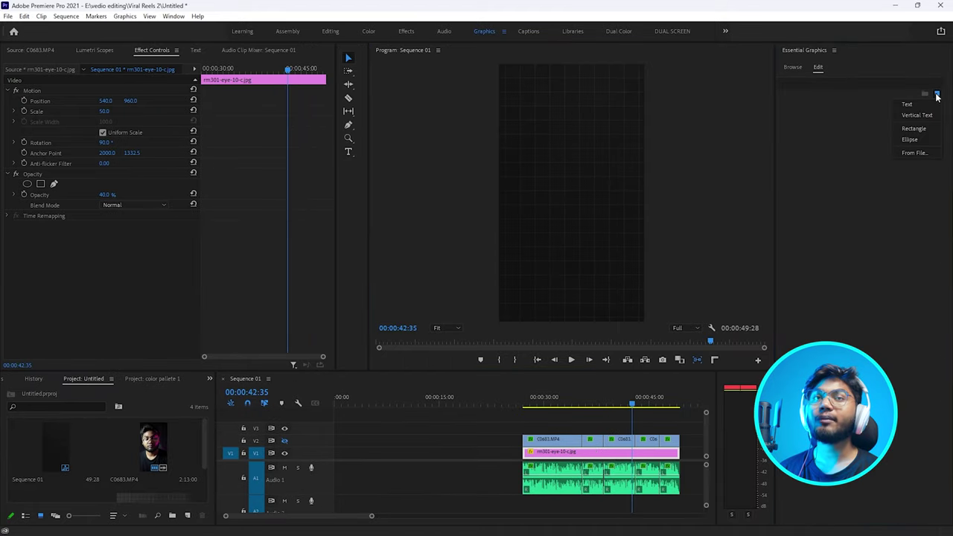
{"action": "left_click", "coordinate": [914, 129]}
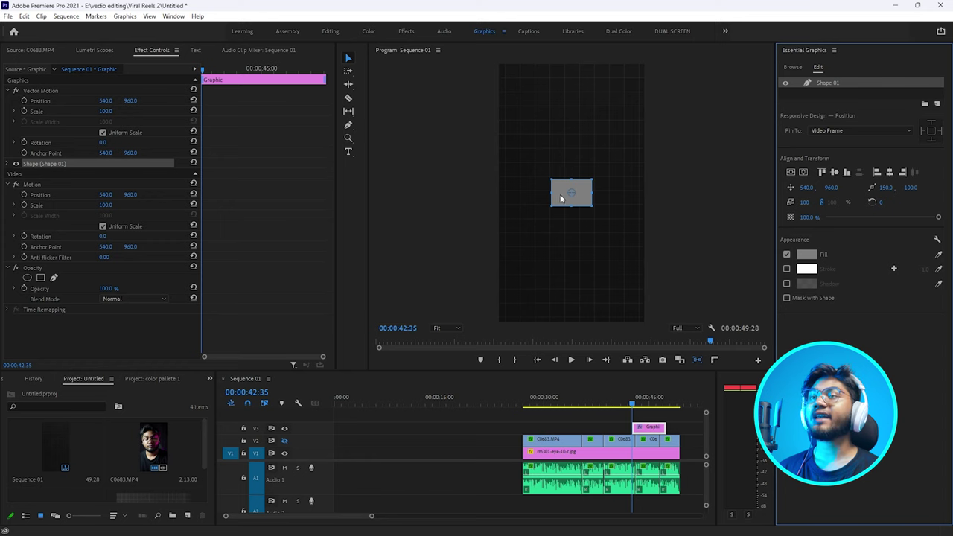
Stretch the rectangle across the full frame width and set its fill to lime green.
{"action": "left_click_drag", "start_coordinate": [551, 192], "coordinate": [494, 192]}
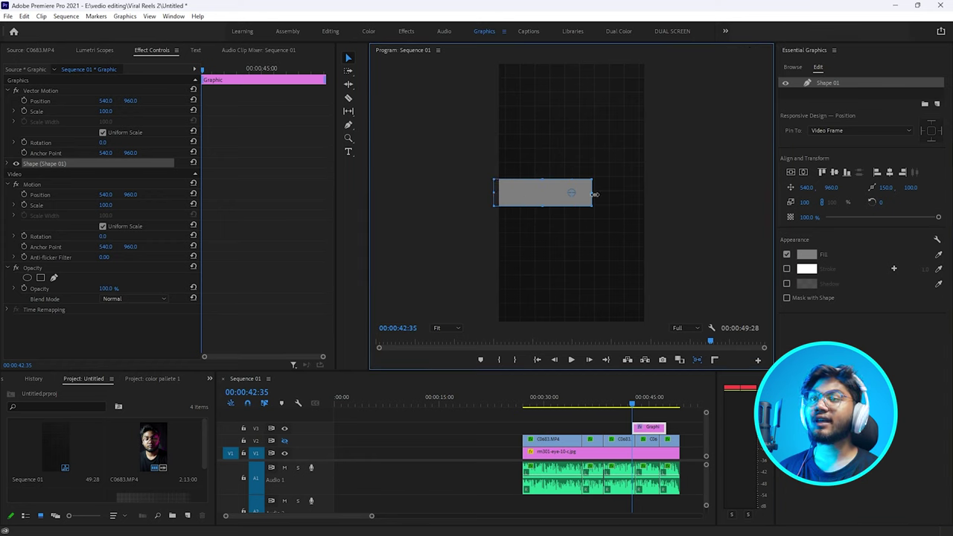
{"action": "left_click_drag", "start_coordinate": [595, 194], "coordinate": [648, 201]}
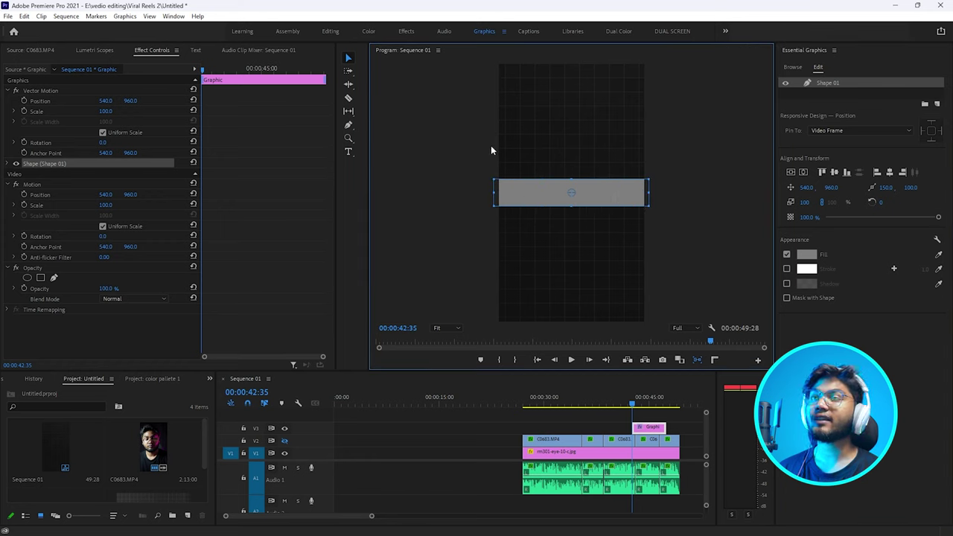
{"action": "left_click", "coordinate": [806, 254]}
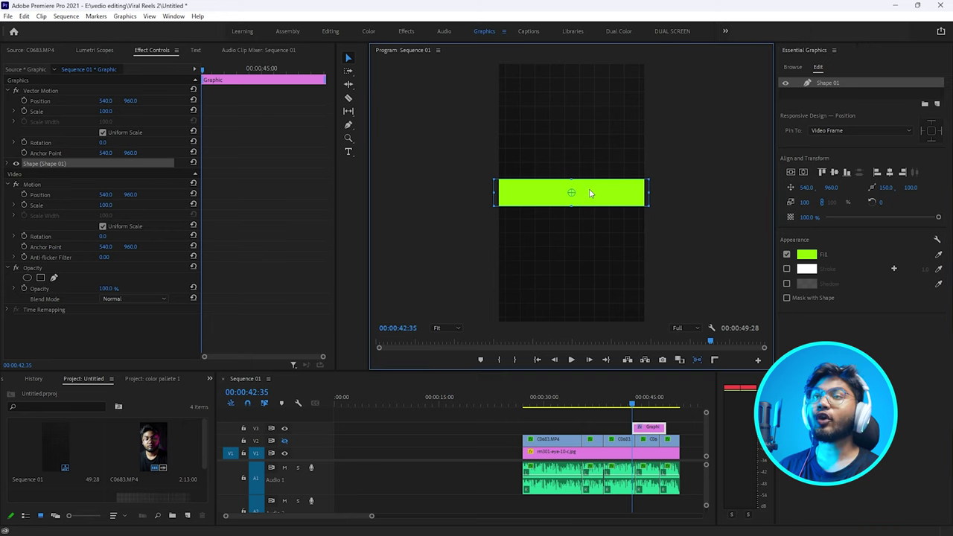
Move the green bar up to the top edge of the frame.
{"action": "left_click_drag", "start_coordinate": [589, 188], "coordinate": [585, 47]}
{"action": "left_click", "coordinate": [147, 106]}
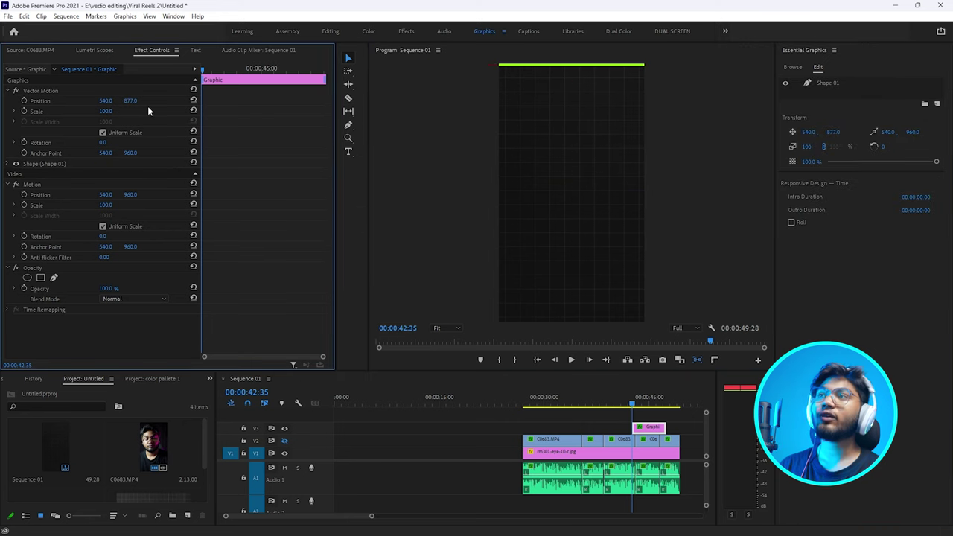
{"action": "left_click_drag", "start_coordinate": [131, 100], "coordinate": [134, 101]}
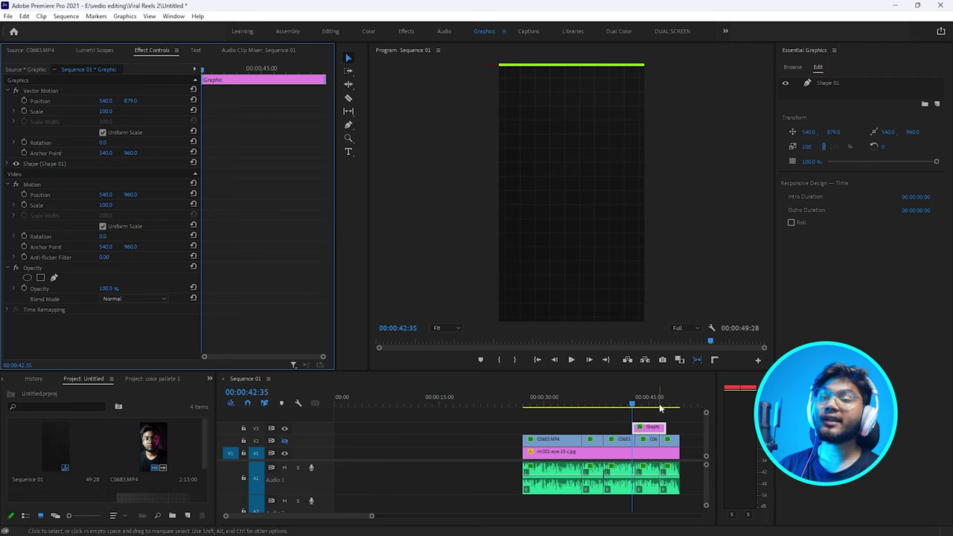
At about 00:00:42, push the bar off-screen left to X position -548.7.
{"action": "left_click_drag", "start_coordinate": [632, 403], "coordinate": [631, 403]}
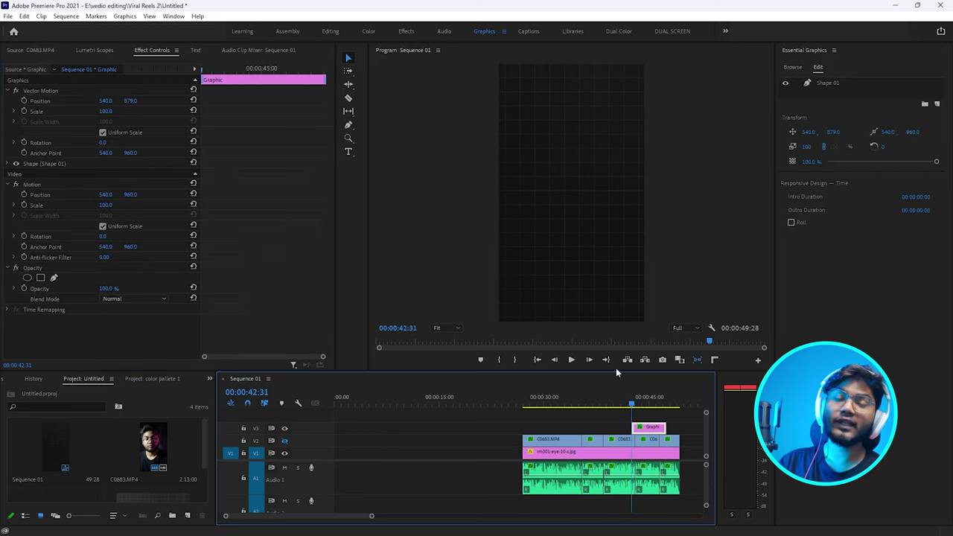
{"action": "key", "text": "Right"}
{"action": "key", "text": "Right"}
{"action": "key", "text": "Right"}
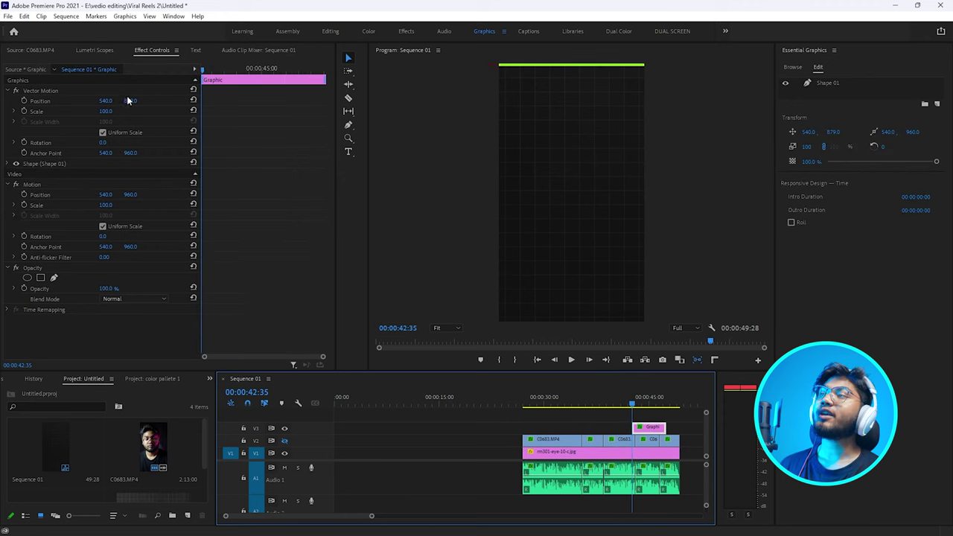
{"action": "left_click_drag", "start_coordinate": [107, 101], "coordinate": [102, 101]}
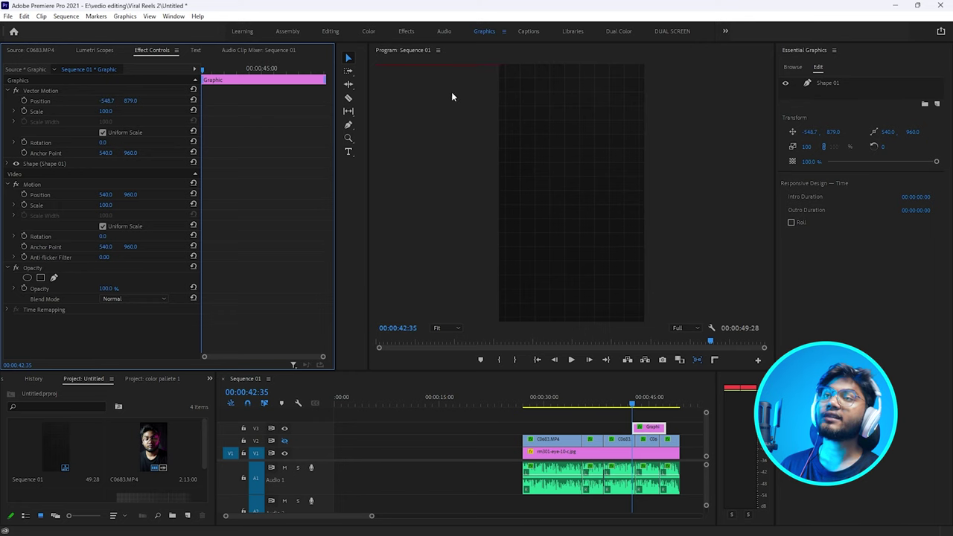
Keyframe the bar's position so it slides in from off-screen to 428.0, and preview it.
{"action": "left_click", "coordinate": [23, 101]}
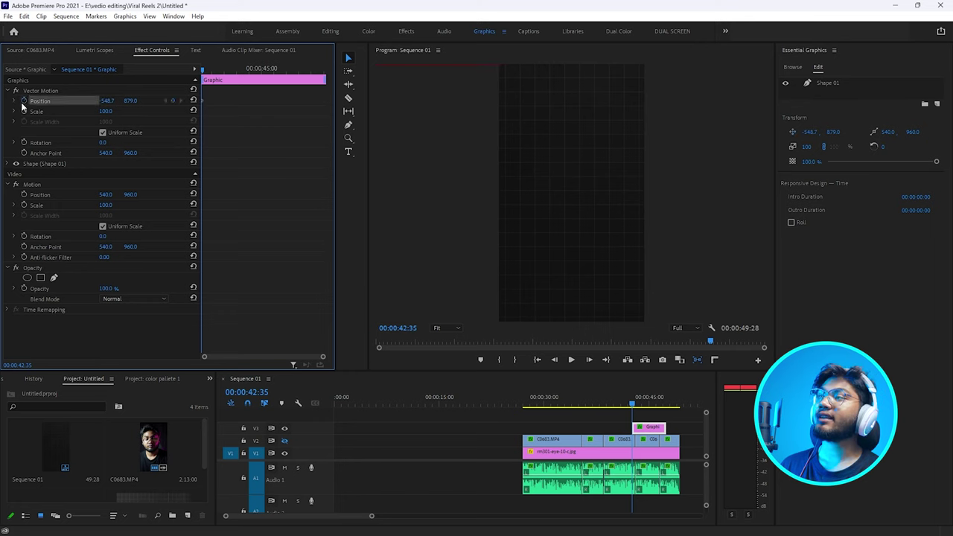
{"action": "left_click_drag", "start_coordinate": [661, 405], "coordinate": [667, 411]}
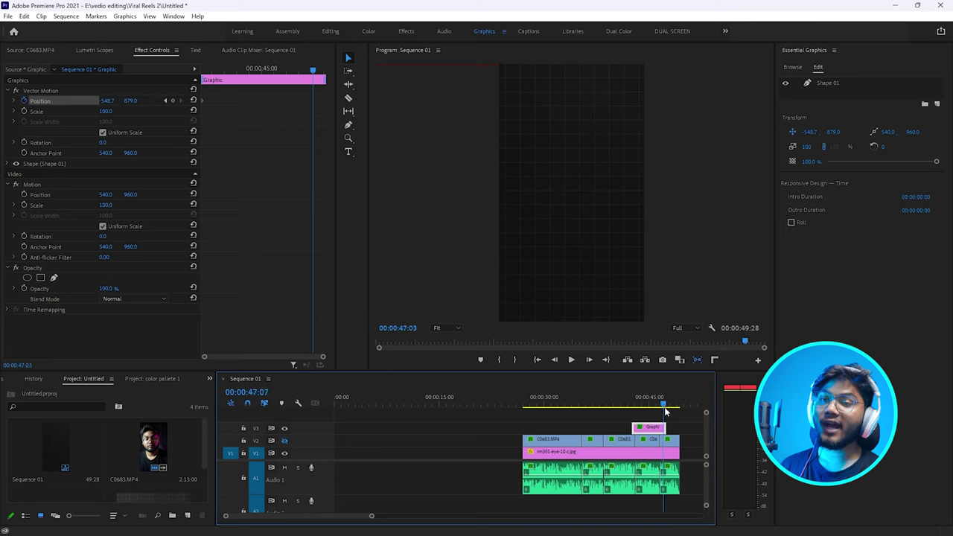
{"action": "left_click_drag", "start_coordinate": [106, 100], "coordinate": [141, 101]}
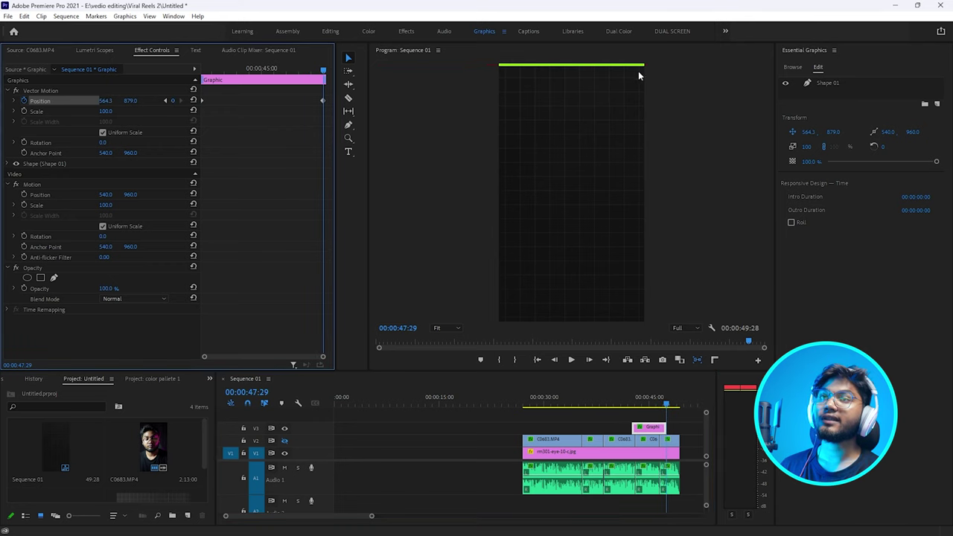
{"action": "key", "text": "Up"}
{"action": "key", "text": "space"}
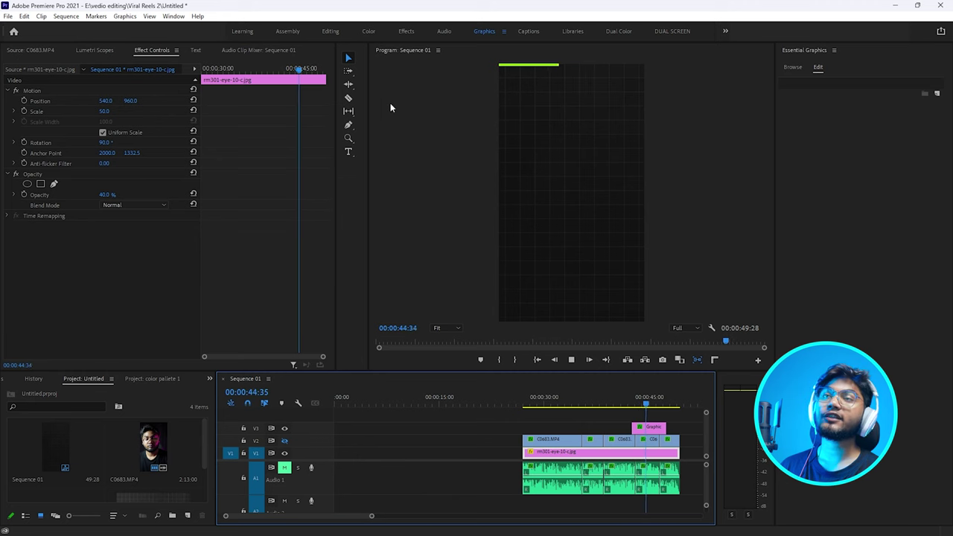
{"action": "left_click", "coordinate": [584, 264]}
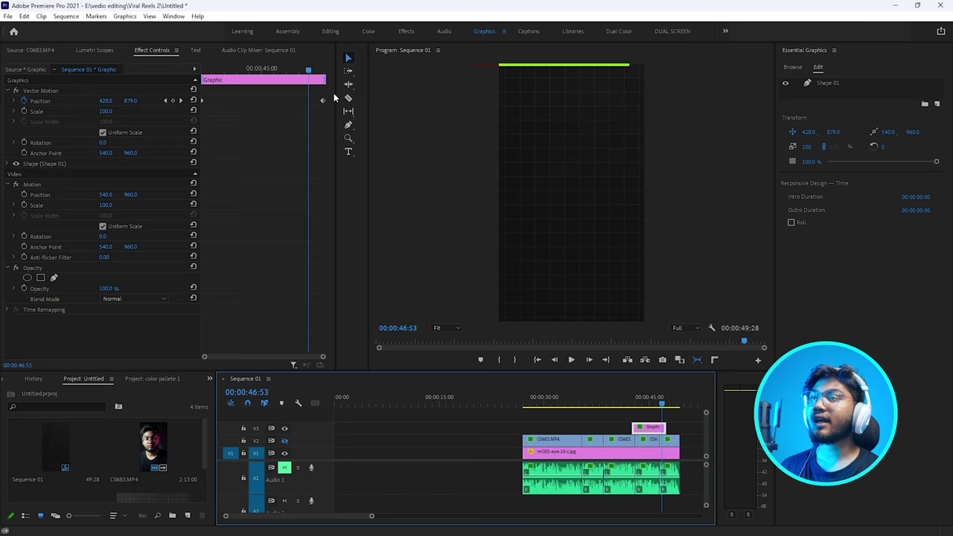
Set the graphic's intro duration to 00:00:00:10 and outro to 00:00:00:16, then start extending the clip.
{"action": "left_click_drag", "start_coordinate": [335, 97], "coordinate": [405, 97]}
{"action": "left_click_drag", "start_coordinate": [295, 374], "coordinate": [296, 419]}
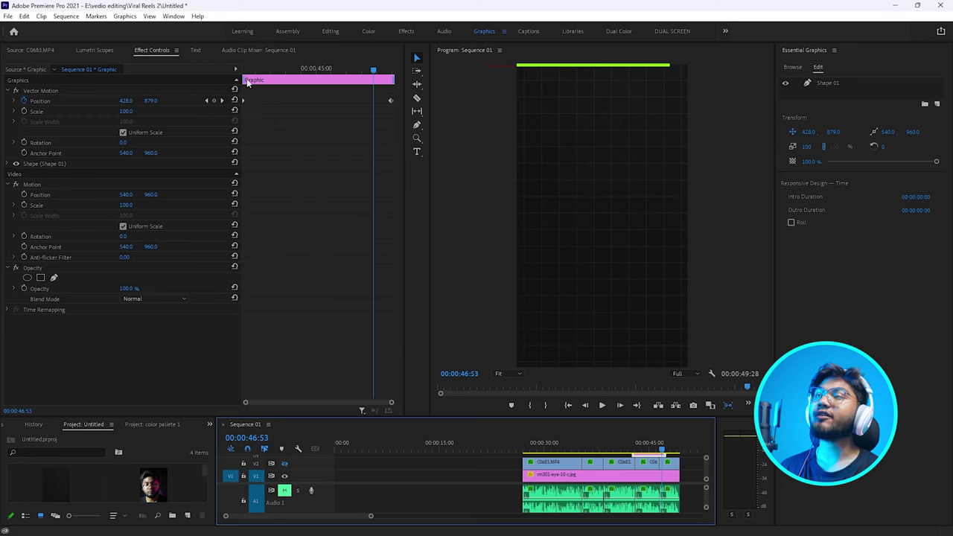
{"action": "left_click_drag", "start_coordinate": [241, 79], "coordinate": [243, 78]}
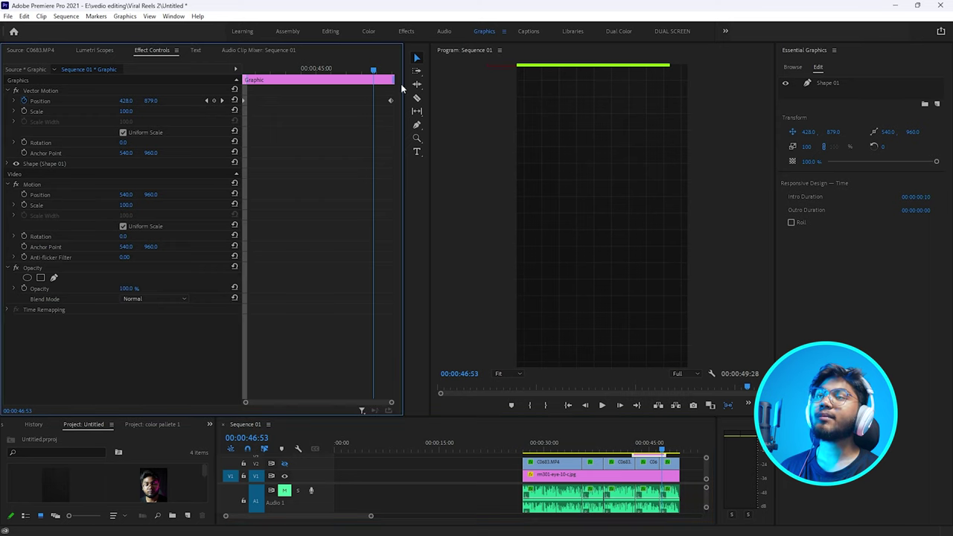
{"action": "left_click_drag", "start_coordinate": [393, 79], "coordinate": [386, 79]}
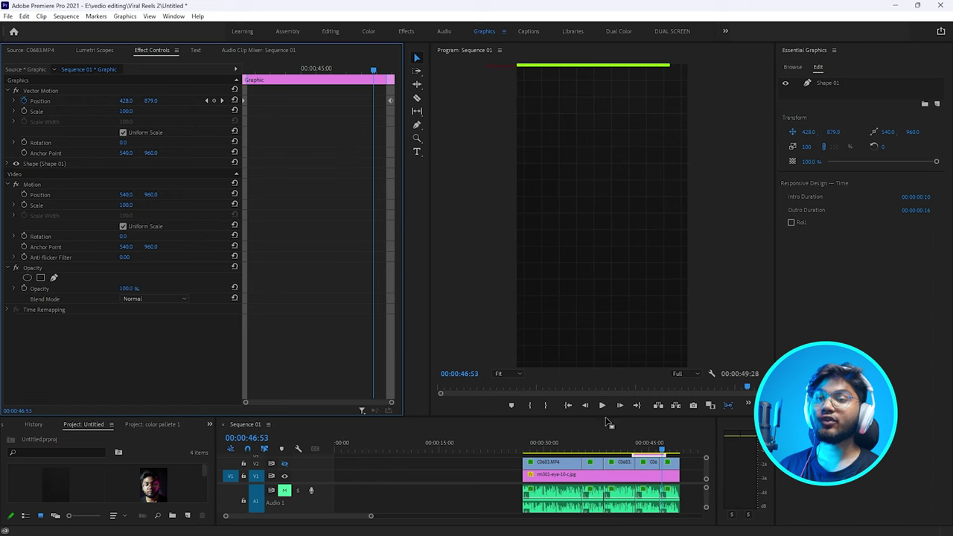
{"action": "left_click_drag", "start_coordinate": [613, 418], "coordinate": [613, 280]}
{"action": "left_click_drag", "start_coordinate": [637, 381], "coordinate": [523, 363]}
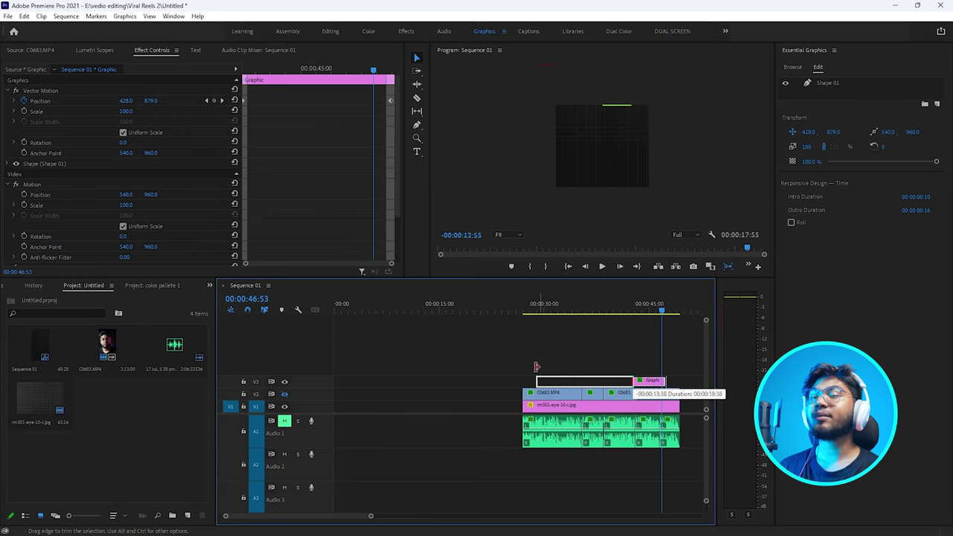
Trim the Graphic clip to the footage start, review playback, and Alt-drag a duplicate onto V4.
{"action": "left_click", "coordinate": [521, 309]}
{"action": "key", "text": "space"}
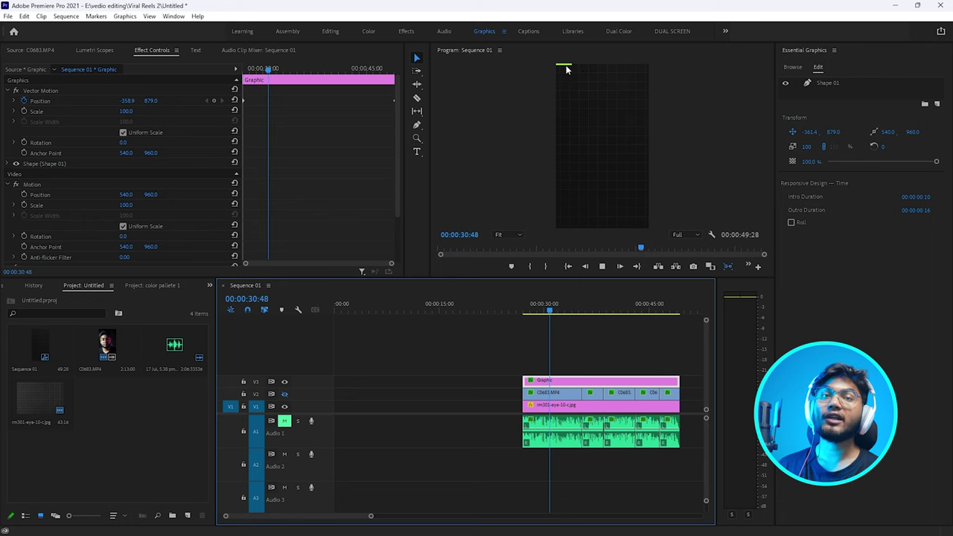
{"action": "left_click_drag", "start_coordinate": [670, 311], "coordinate": [679, 321]}
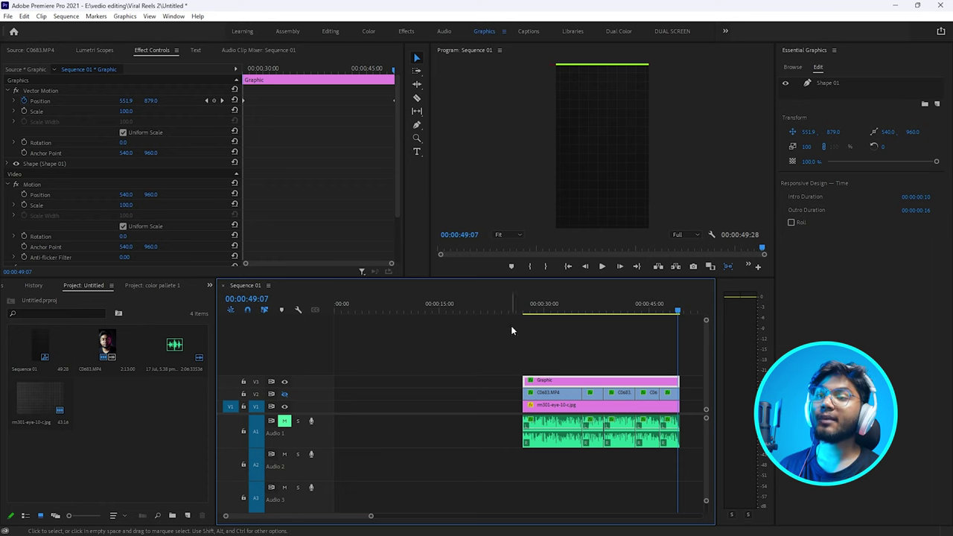
{"action": "left_click_drag", "start_coordinate": [595, 382], "coordinate": [594, 369]}
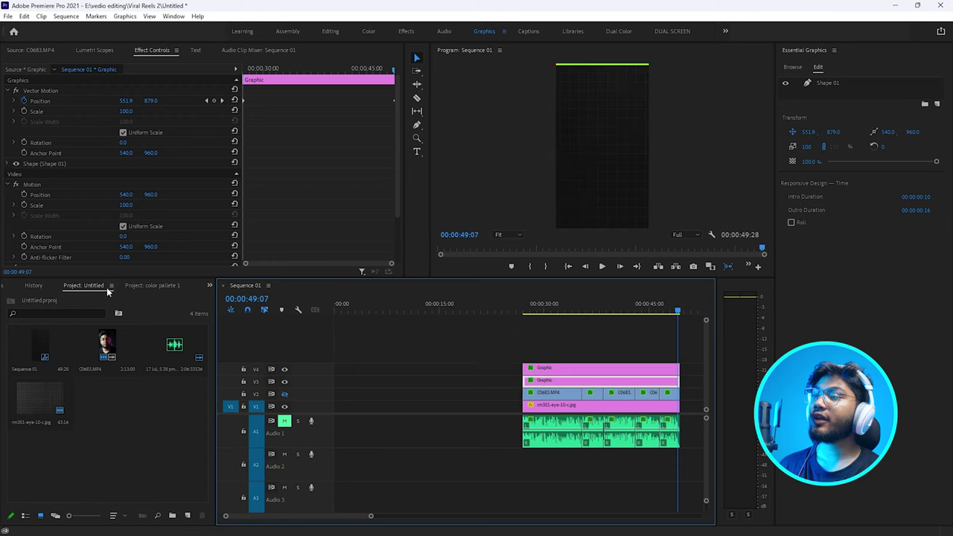
Apply Gaussian Blur to the top Graphic copy with Blurriness 100 and Opacity 50%.
{"action": "left_click", "coordinate": [11, 287]}
{"action": "left_click", "coordinate": [15, 286]}
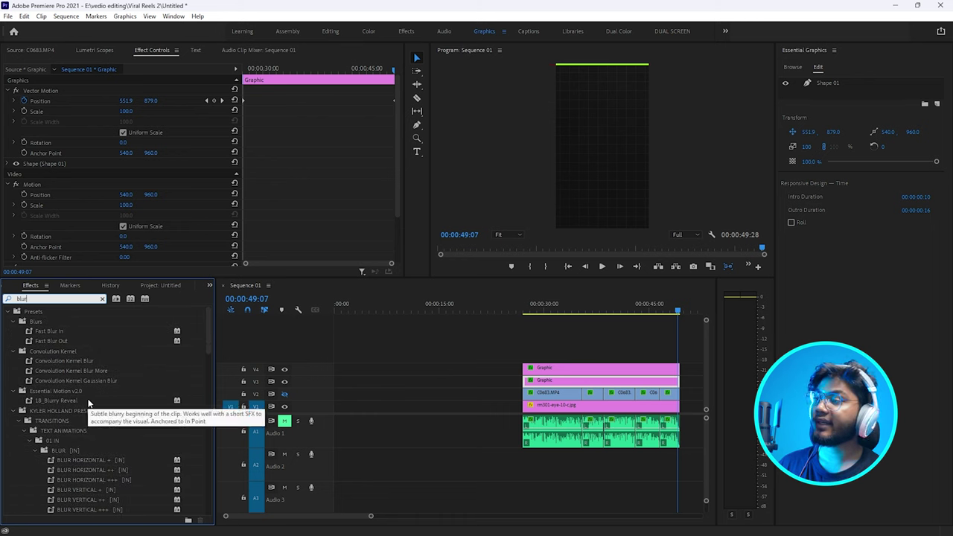
{"action": "scroll", "coordinate": [88, 403], "scroll_direction": "down", "scroll_amount": 10}
{"action": "left_click_drag", "start_coordinate": [52, 380], "coordinate": [600, 372]}
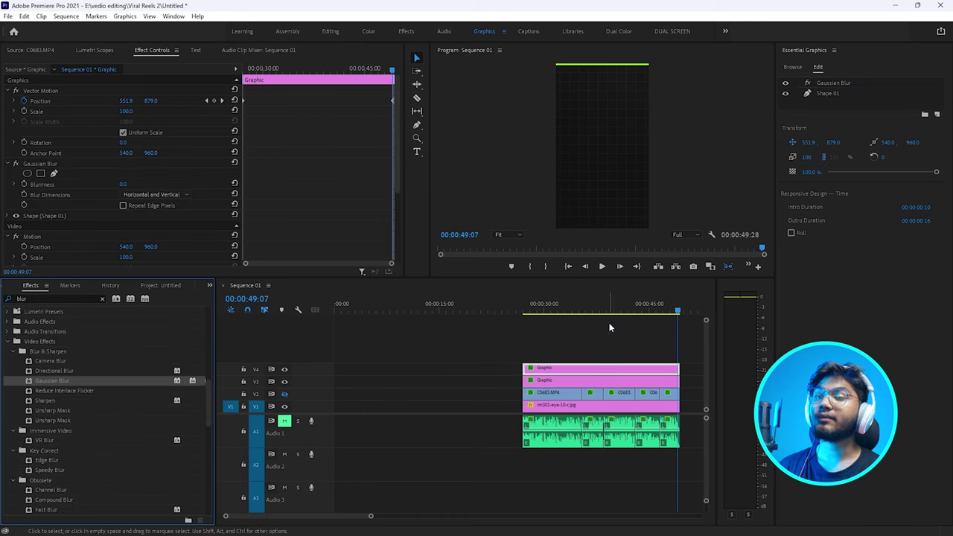
{"action": "left_click", "coordinate": [124, 172]}
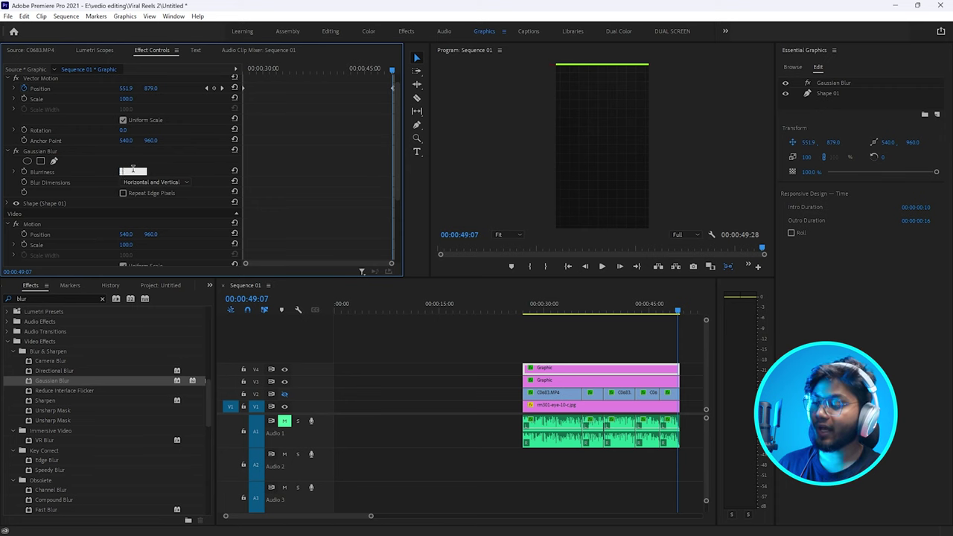
{"action": "type", "text": "100"}
{"action": "key", "text": "Return"}
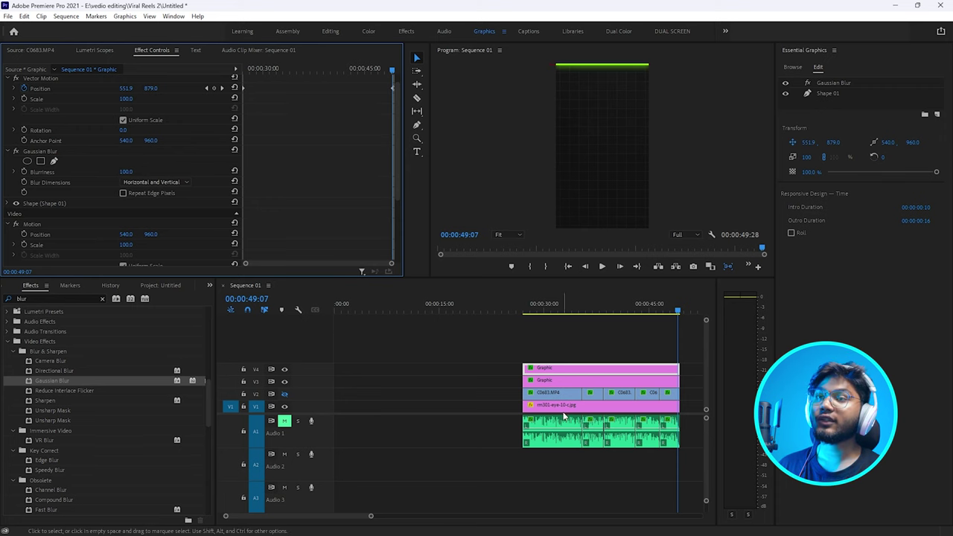
{"action": "left_click_drag", "start_coordinate": [566, 279], "coordinate": [567, 512]}
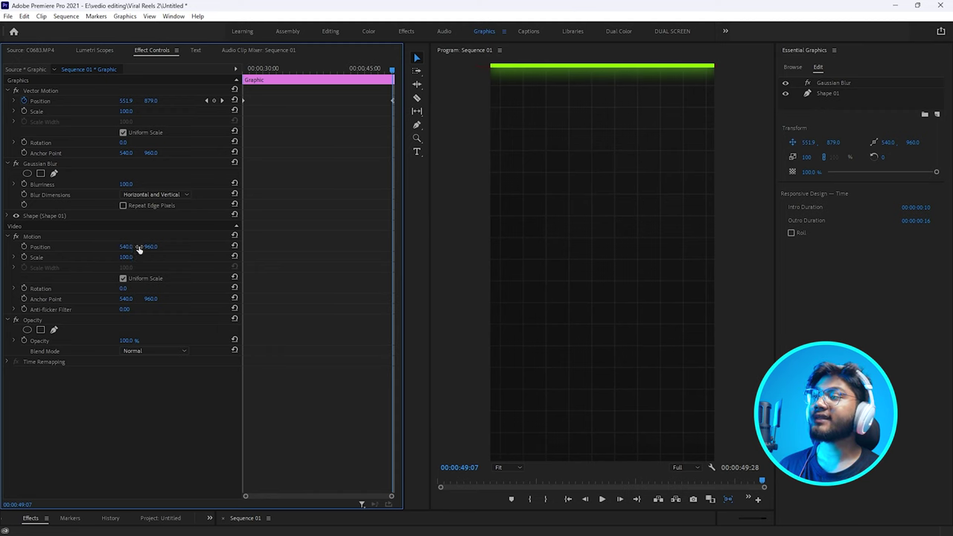
{"action": "left_click_drag", "start_coordinate": [126, 340], "coordinate": [149, 341]}
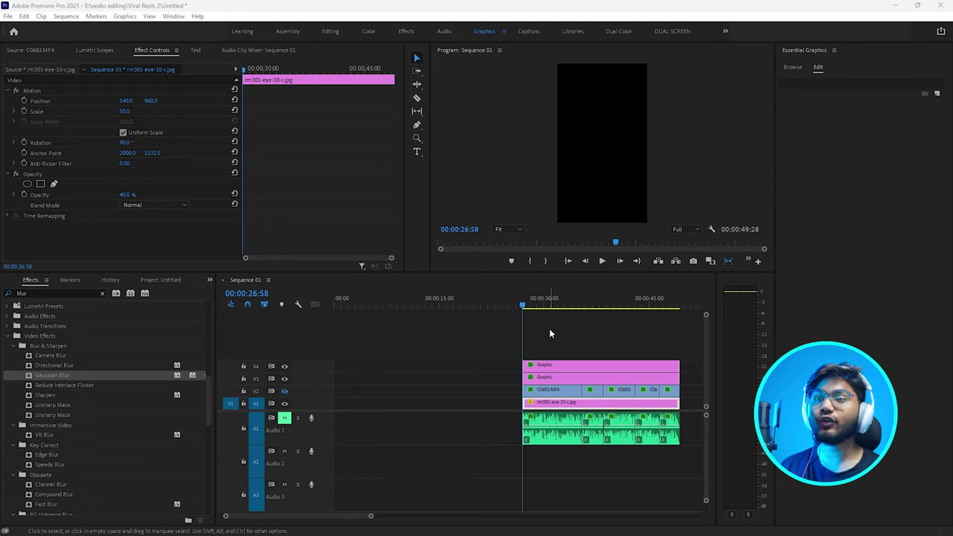
Shift both bar graphics up to V8 and V7, then add an ellipse graphic on V4.
{"action": "mouse_move", "coordinate": [533, 336]}
{"action": "left_mouse_down"}
{"action": "mouse_move", "coordinate": [666, 373]}
{"action": "mouse_move", "coordinate": [547, 392]}
{"action": "mouse_move", "coordinate": [550, 353]}
{"action": "left_mouse_up"}
{"action": "key", "text": "alt+Up"}
{"action": "key", "text": "alt+Up"}
{"action": "key", "text": "alt+Up"}
{"action": "key", "text": "alt+Up"}
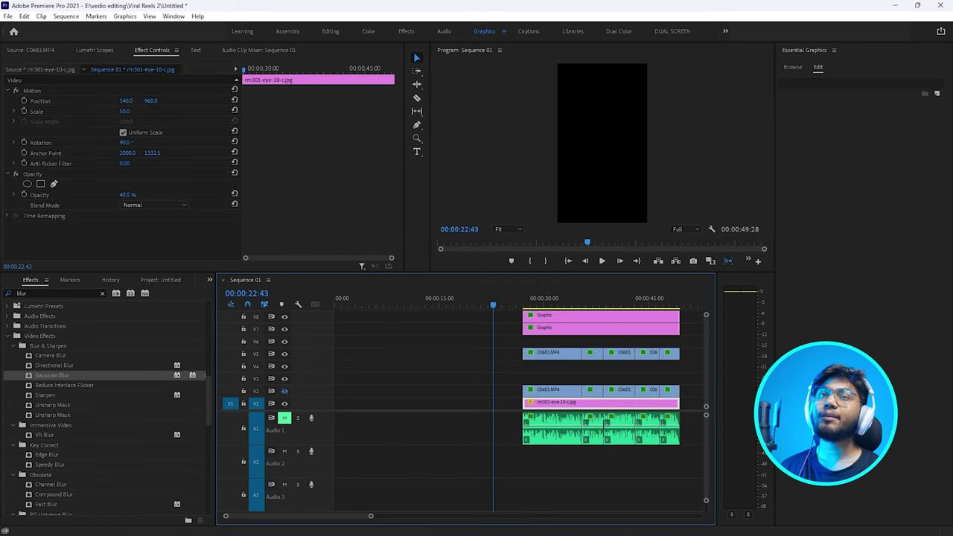
{"action": "left_click", "coordinate": [937, 95]}
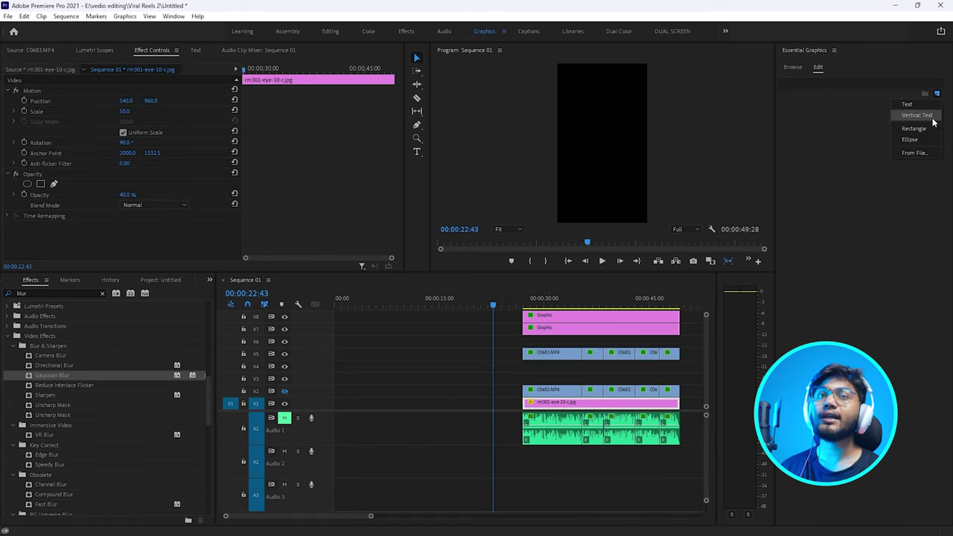
{"action": "left_click", "coordinate": [910, 140]}
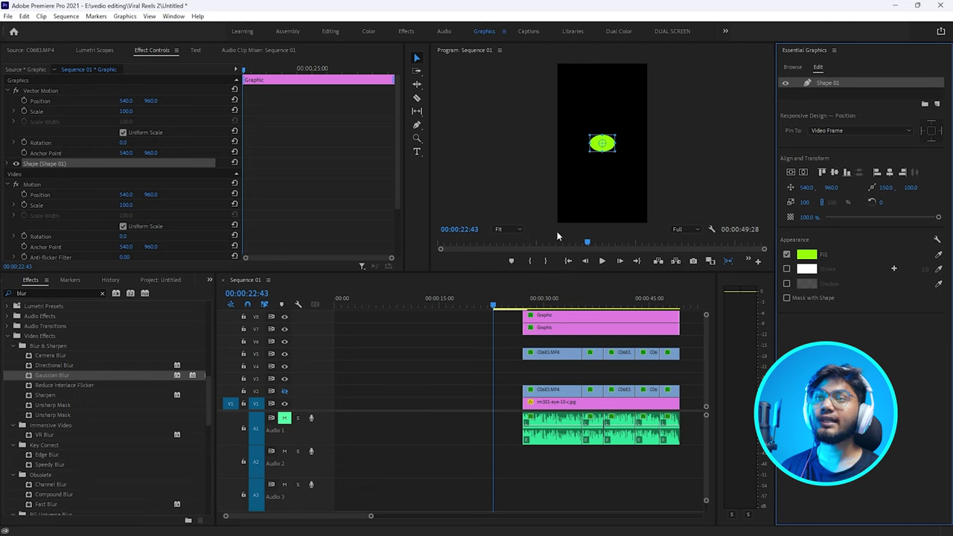
{"action": "mouse_move", "coordinate": [511, 299]}
{"action": "left_mouse_down"}
{"action": "mouse_move", "coordinate": [542, 360]}
{"action": "mouse_move", "coordinate": [679, 360]}
{"action": "left_mouse_up"}
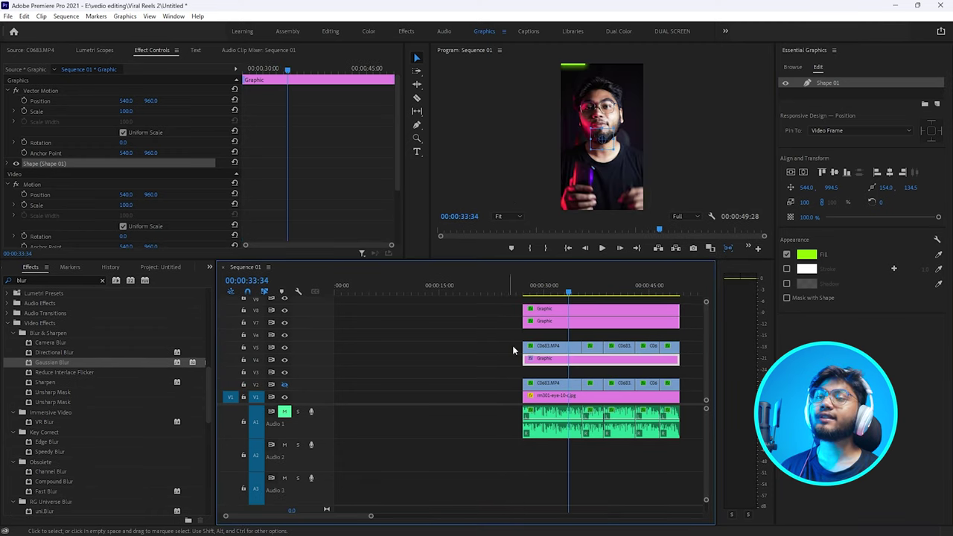
Nest the V5 footage copy into Nested Sequence 01 and scale it to about 27.5.
{"action": "left_click", "coordinate": [565, 347]}
{"action": "right_click", "coordinate": [566, 347]}
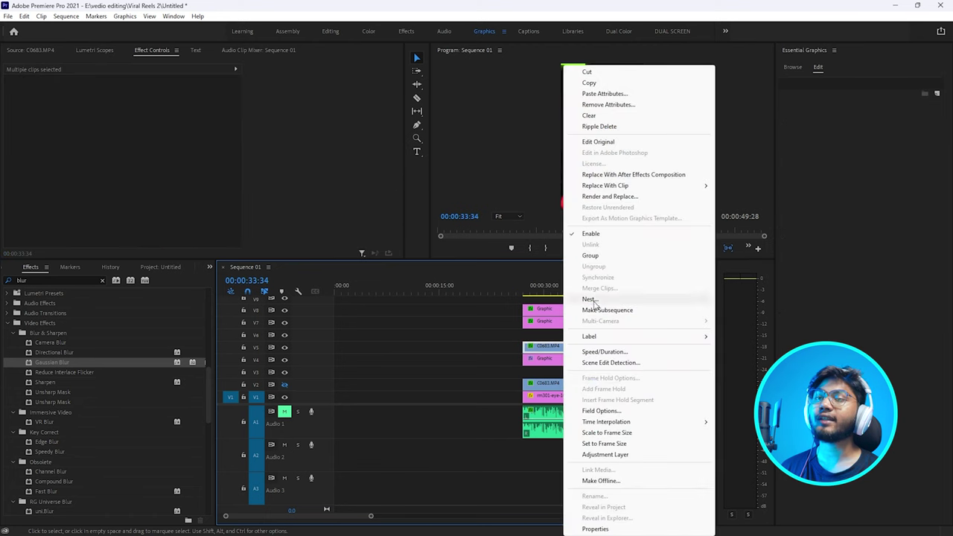
{"action": "left_click", "coordinate": [588, 298]}
{"action": "left_click_drag", "start_coordinate": [131, 111], "coordinate": [89, 111]}
{"action": "left_click", "coordinate": [503, 215]}
{"action": "left_click", "coordinate": [509, 282]}
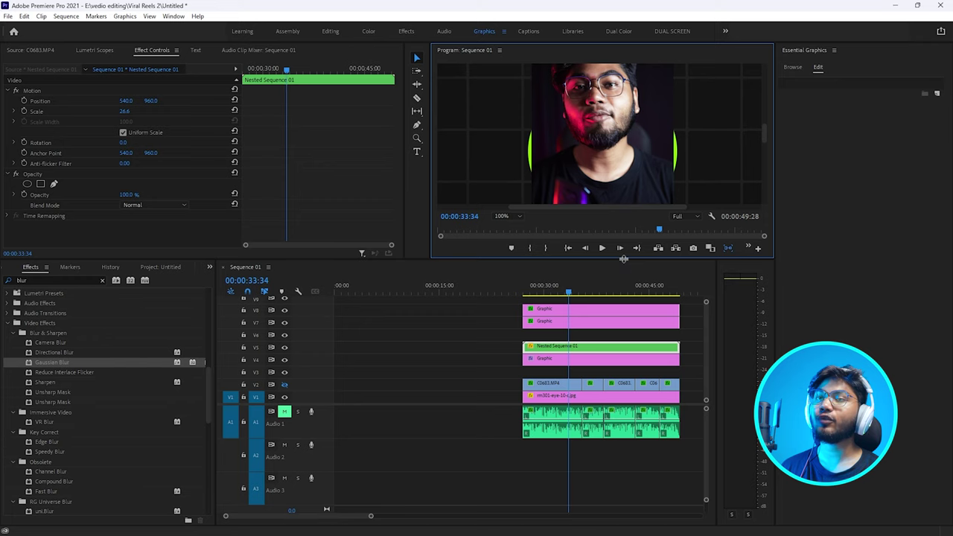
{"action": "left_click_drag", "start_coordinate": [626, 258], "coordinate": [625, 307]}
{"action": "left_click_drag", "start_coordinate": [124, 111], "coordinate": [134, 111]}
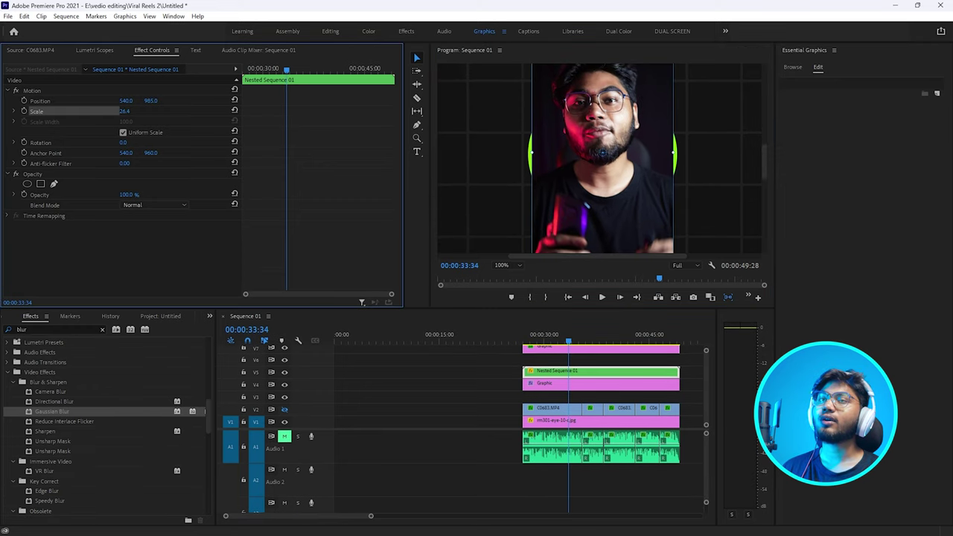
{"action": "left_click_drag", "start_coordinate": [124, 111], "coordinate": [128, 110]}
Add an ellipse mask sized to a circle inside the green ring, with Mask Feather 0.
{"action": "left_click", "coordinate": [27, 183]}
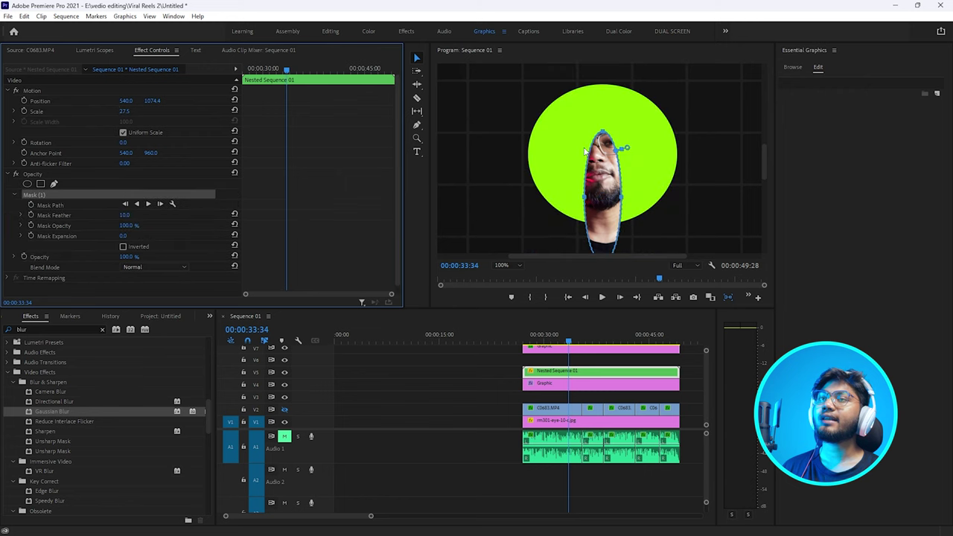
{"action": "left_click_drag", "start_coordinate": [589, 201], "coordinate": [640, 201]}
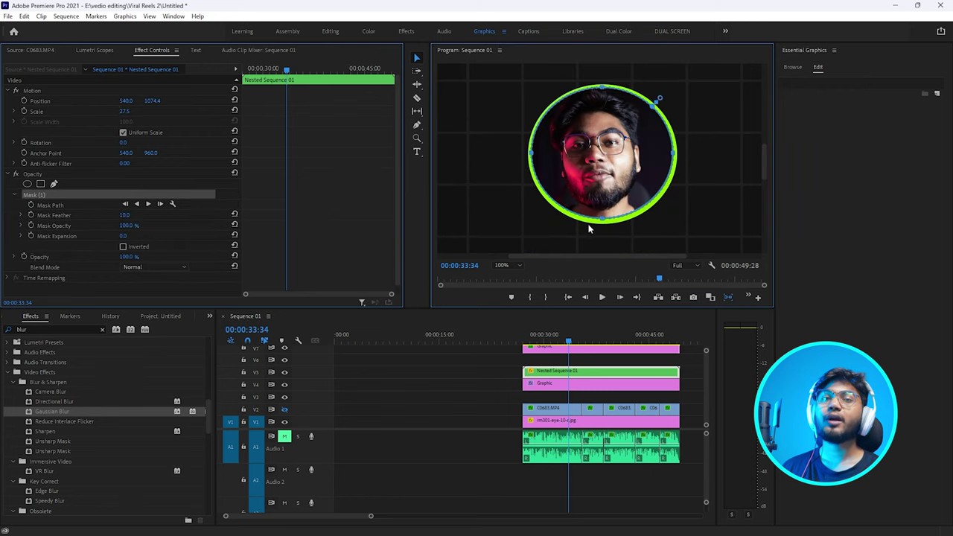
{"action": "left_click_drag", "start_coordinate": [132, 216], "coordinate": [119, 216]}
{"action": "left_click", "coordinate": [547, 179]}
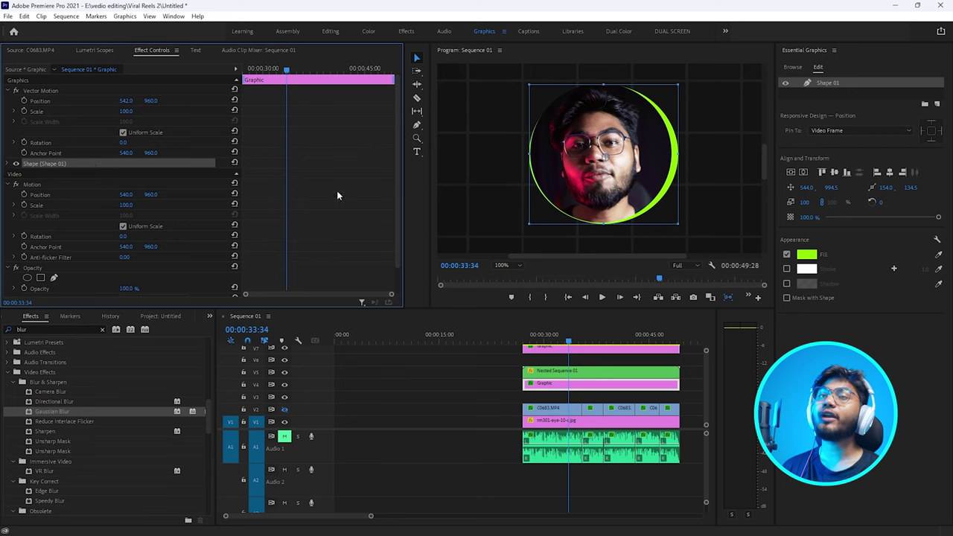
Centre Nested Sequence 01 in the lime ring at 544.1 × 1076.9, and return the preview to Fit.
{"action": "left_click", "coordinate": [605, 225]}
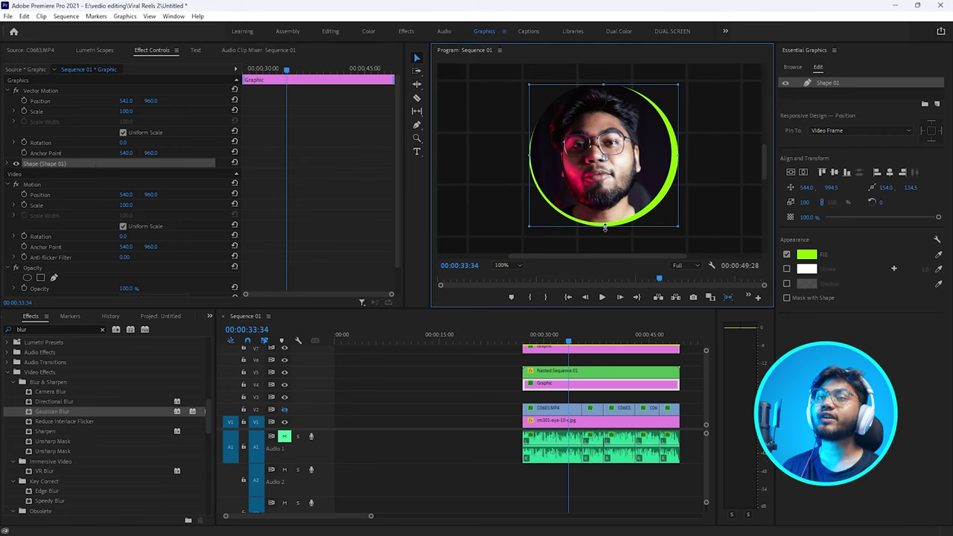
{"action": "left_click", "coordinate": [585, 372]}
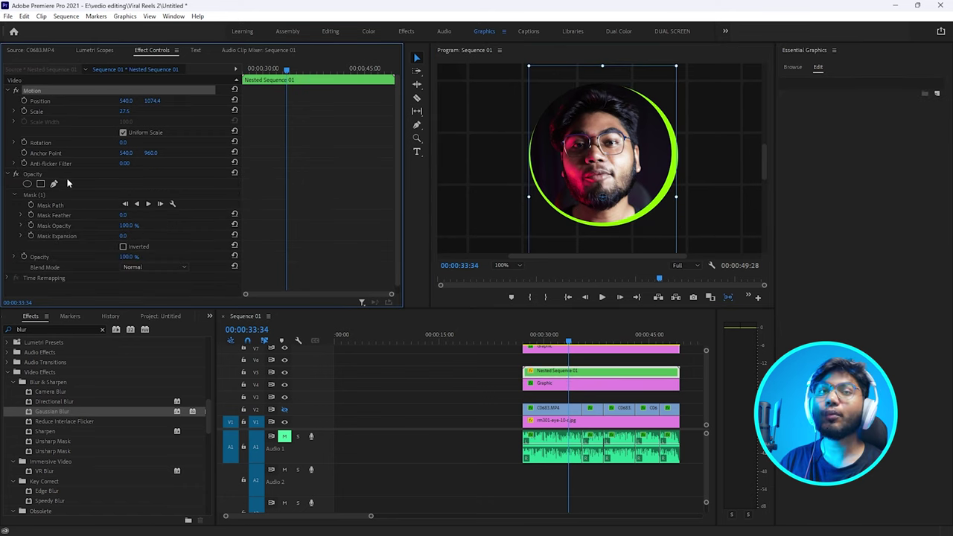
{"action": "left_click_drag", "start_coordinate": [609, 153], "coordinate": [606, 153]}
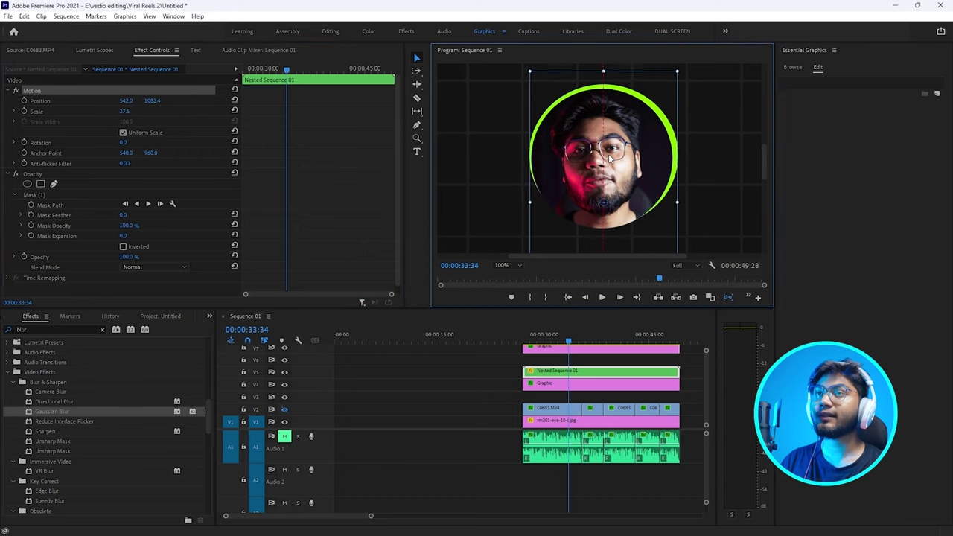
{"action": "left_click", "coordinate": [503, 265]}
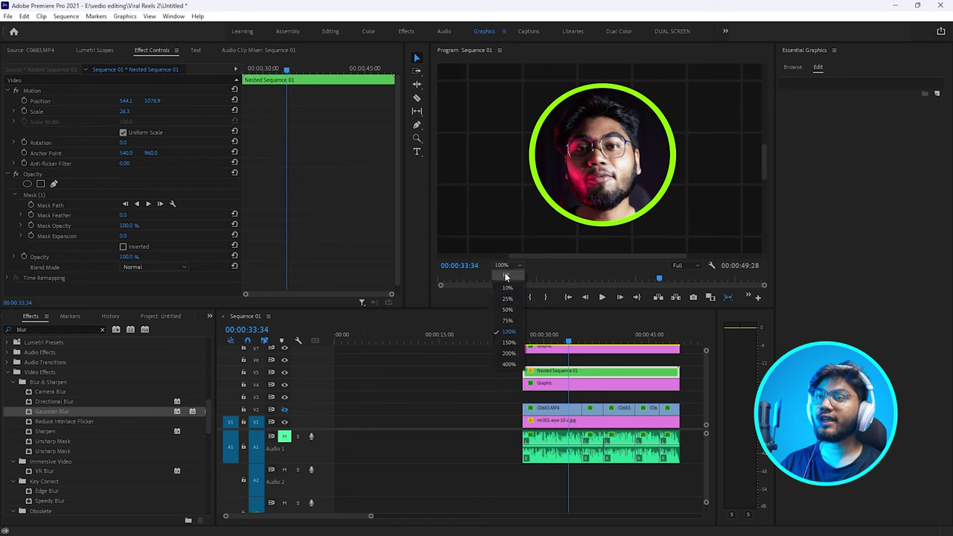
{"action": "left_click", "coordinate": [503, 276]}
{"action": "left_click_drag", "start_coordinate": [490, 368], "coordinate": [613, 393]}
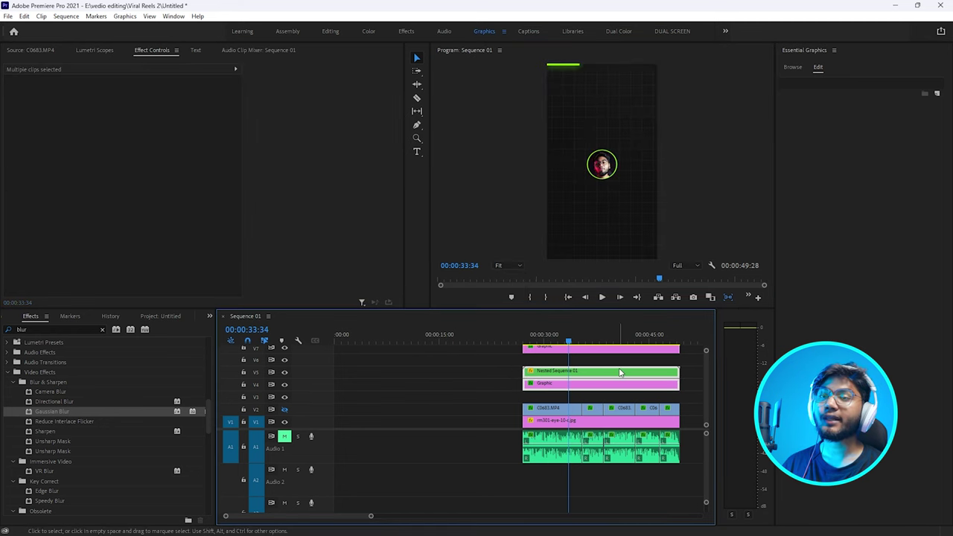
Nest the face circle and ring into Nested Sequence 02 at Position 858 × 219.8.
{"action": "right_click", "coordinate": [618, 388]}
{"action": "left_click", "coordinate": [646, 298]}
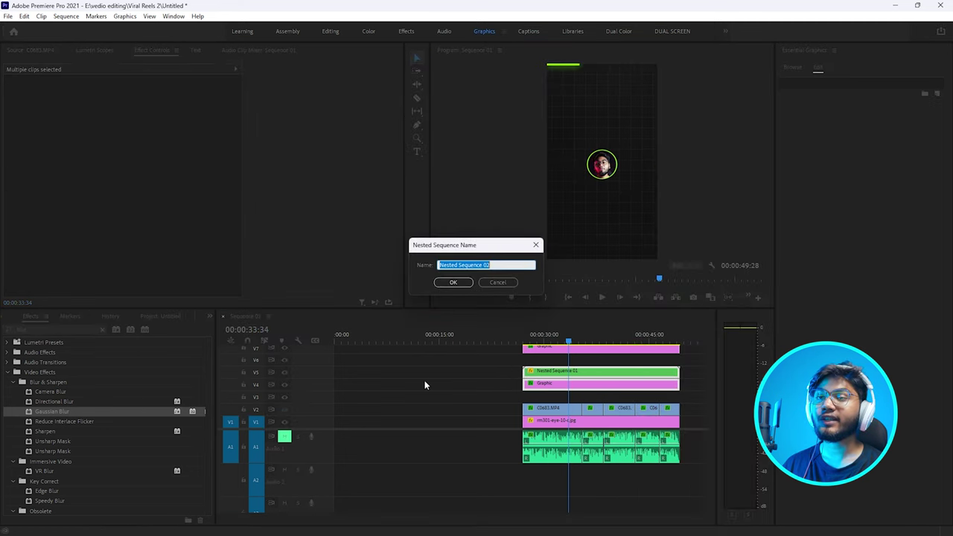
{"action": "key", "text": "Return"}
{"action": "left_click_drag", "start_coordinate": [137, 101], "coordinate": [133, 102]}
{"action": "key", "text": "ctrl+z"}
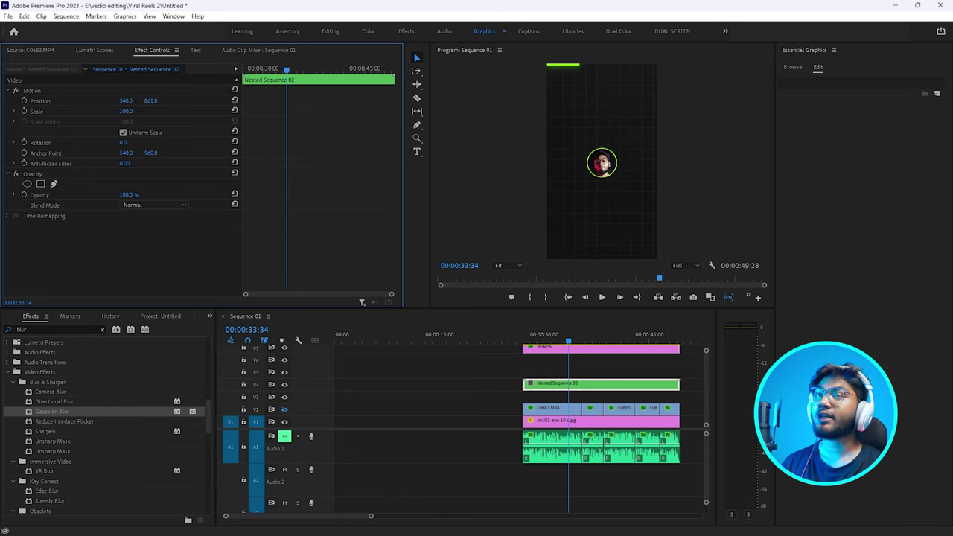
{"action": "left_click_drag", "start_coordinate": [128, 100], "coordinate": [124, 101]}
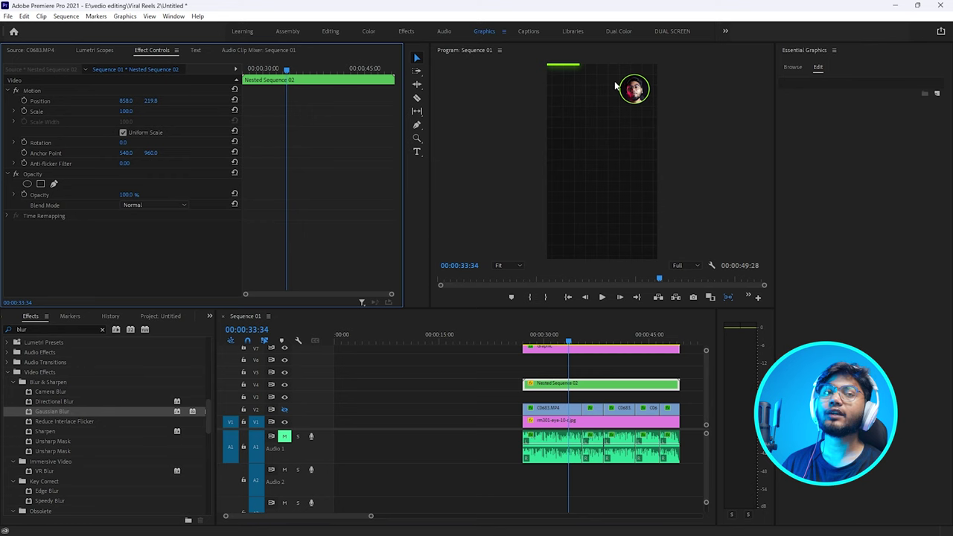
Select the two talking-head clips on V2.
{"action": "left_click", "coordinate": [531, 464]}
{"action": "left_click", "coordinate": [599, 417]}
{"action": "left_click", "coordinate": [669, 414], "text": "shift"}
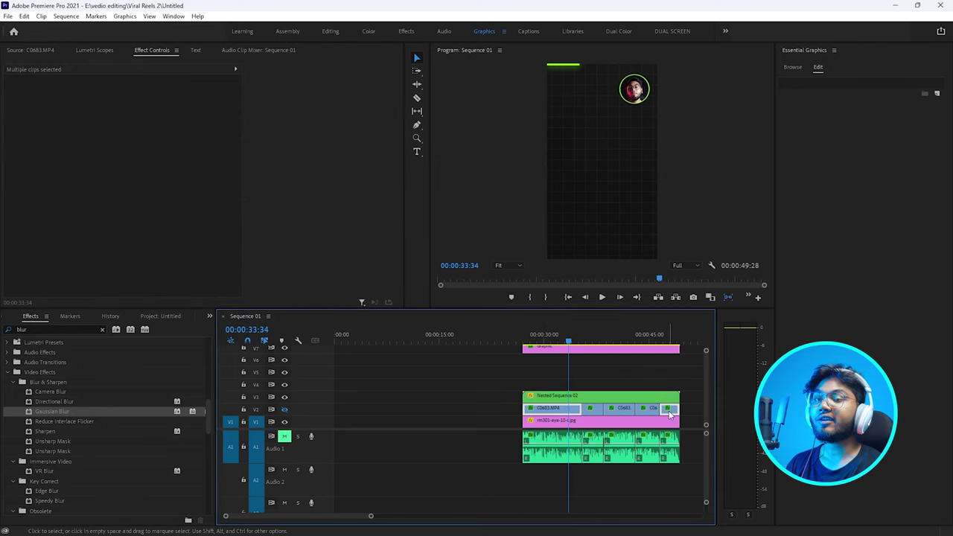
Move the talking-head clips up to V4 and extend the first clip's end to about 35 seconds.
{"action": "left_click_drag", "start_coordinate": [673, 415], "coordinate": [673, 387]}
{"action": "left_click", "coordinate": [582, 343]}
{"action": "mouse_move", "coordinate": [583, 345]}
{"action": "left_mouse_down"}
{"action": "mouse_move", "coordinate": [595, 341]}
{"action": "mouse_move", "coordinate": [580, 339]}
{"action": "left_mouse_up"}
{"action": "key", "text": "z"}
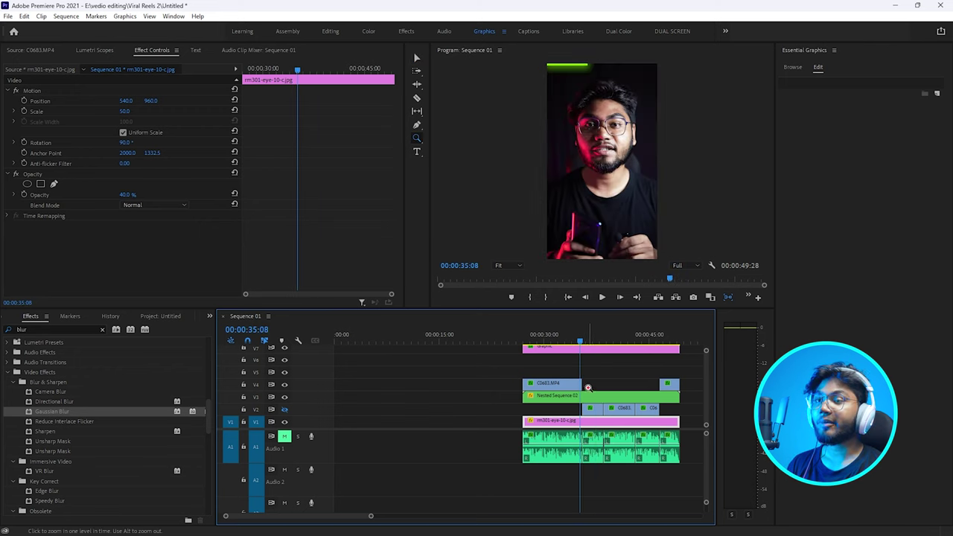
{"action": "left_click", "coordinate": [589, 385]}
{"action": "left_click", "coordinate": [513, 385]}
{"action": "key", "text": "v"}
{"action": "left_click_drag", "start_coordinate": [564, 336], "coordinate": [539, 354]}
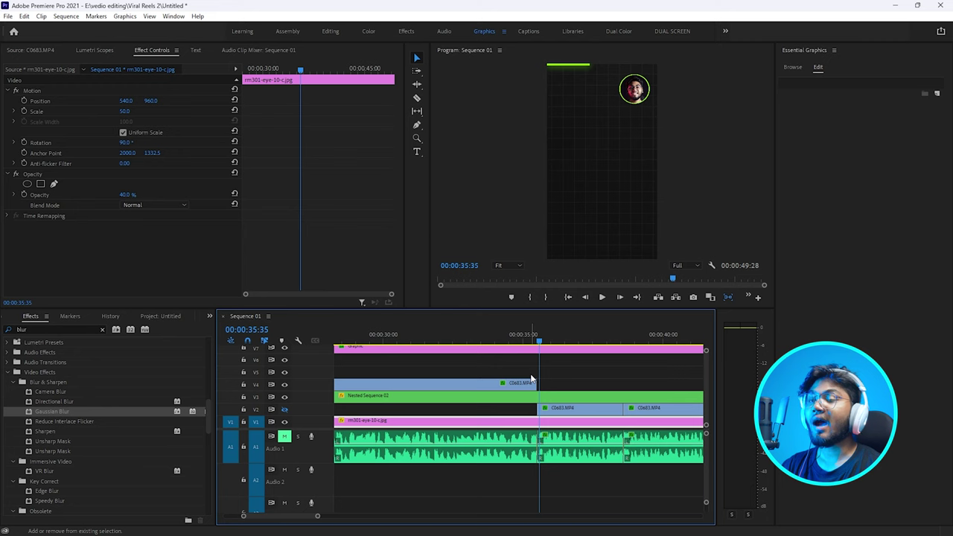
{"action": "left_click_drag", "start_coordinate": [534, 383], "coordinate": [537, 383]}
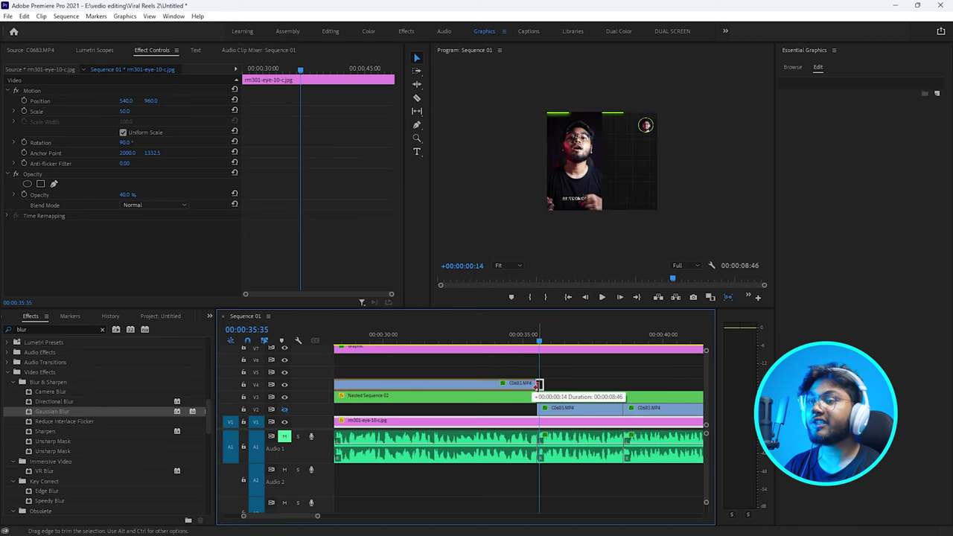
Keyframe the clip's Position Y from 960 to 2937 with Ease In, then play it back.
{"action": "left_click", "coordinate": [530, 386]}
{"action": "key", "text": "shift+Left"}
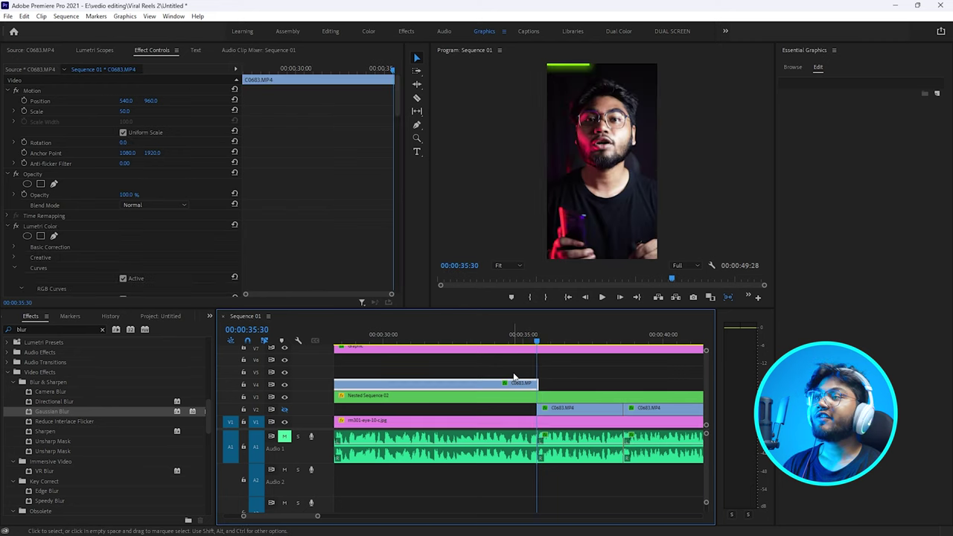
{"action": "left_click", "coordinate": [23, 102]}
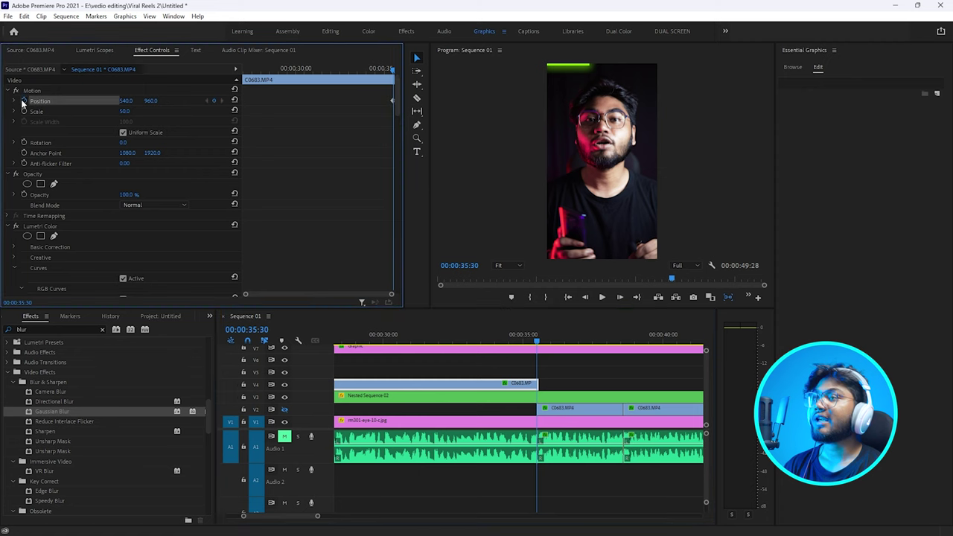
{"action": "key", "text": "Right"}
{"action": "key", "text": "Right"}
{"action": "key", "text": "Right"}
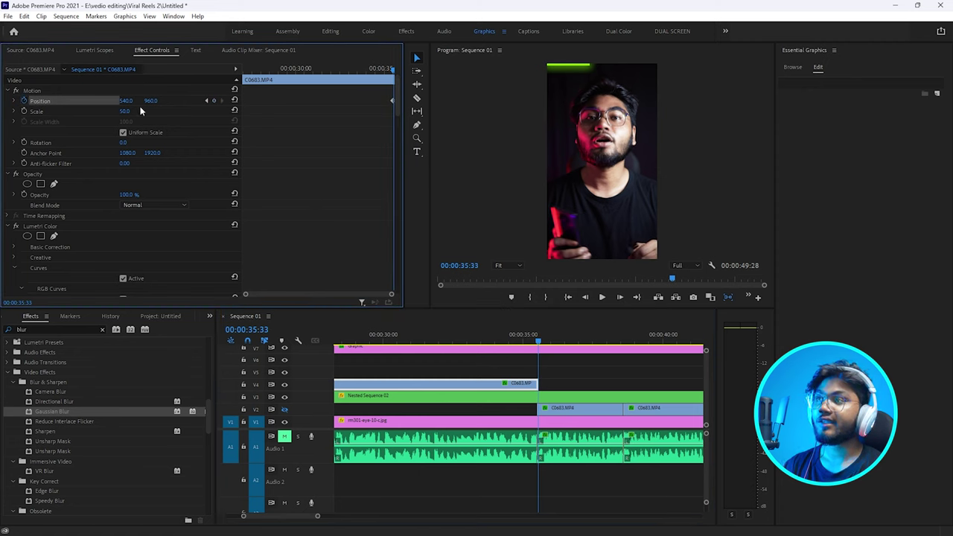
{"action": "left_click_drag", "start_coordinate": [151, 101], "coordinate": [204, 101]}
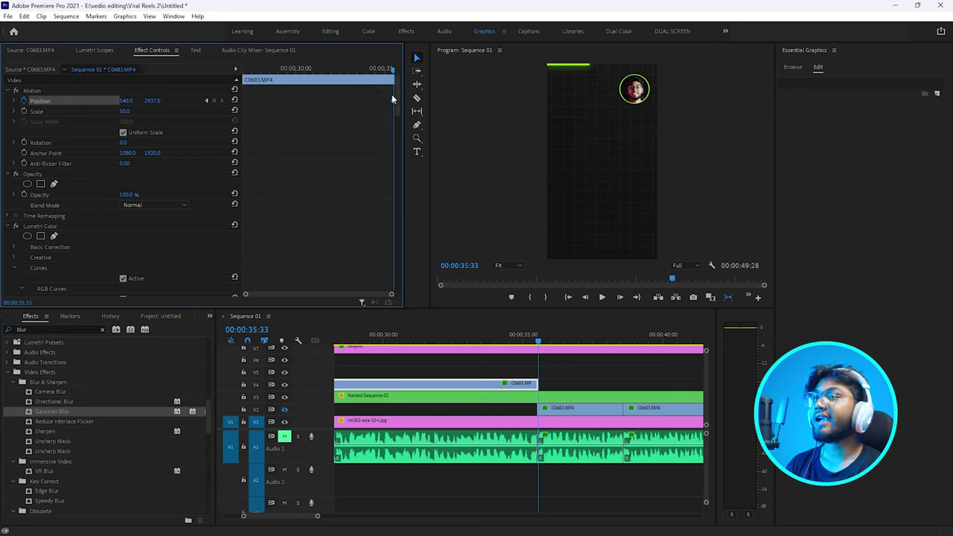
{"action": "right_click", "coordinate": [392, 99]}
{"action": "mouse_move", "coordinate": [436, 188]}
{"action": "left_click", "coordinate": [566, 243]}
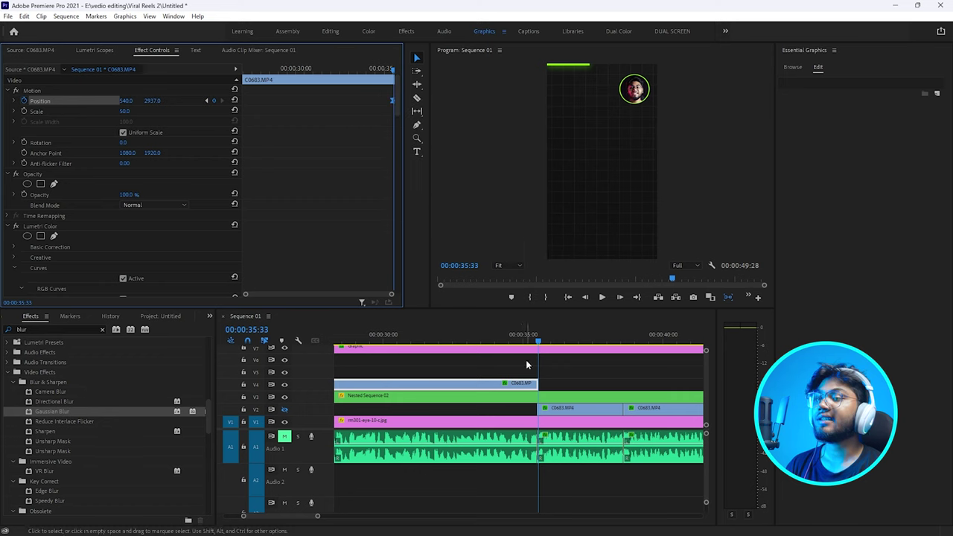
{"action": "left_click_drag", "start_coordinate": [539, 337], "coordinate": [536, 354]}
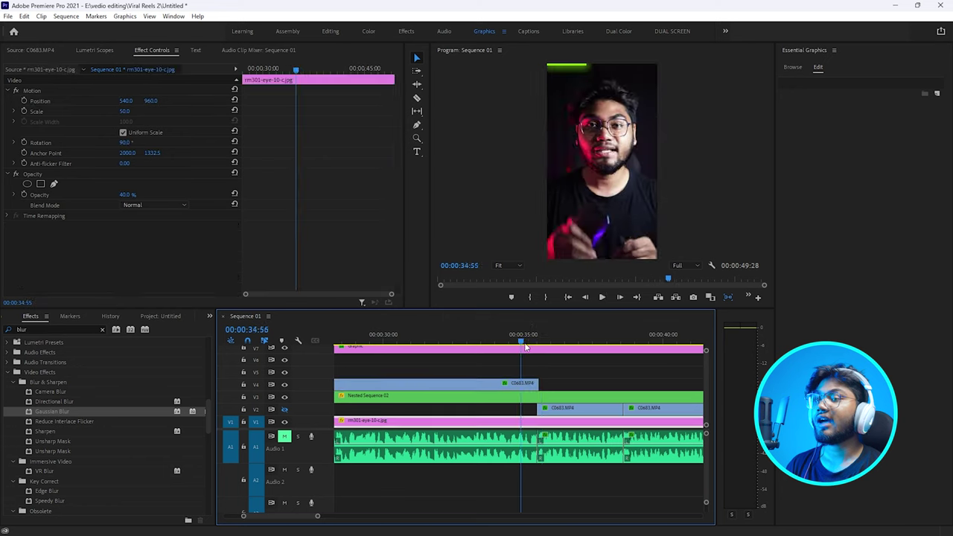
{"action": "key", "text": "l"}
{"action": "key", "text": "l"}
{"action": "key", "text": "l"}
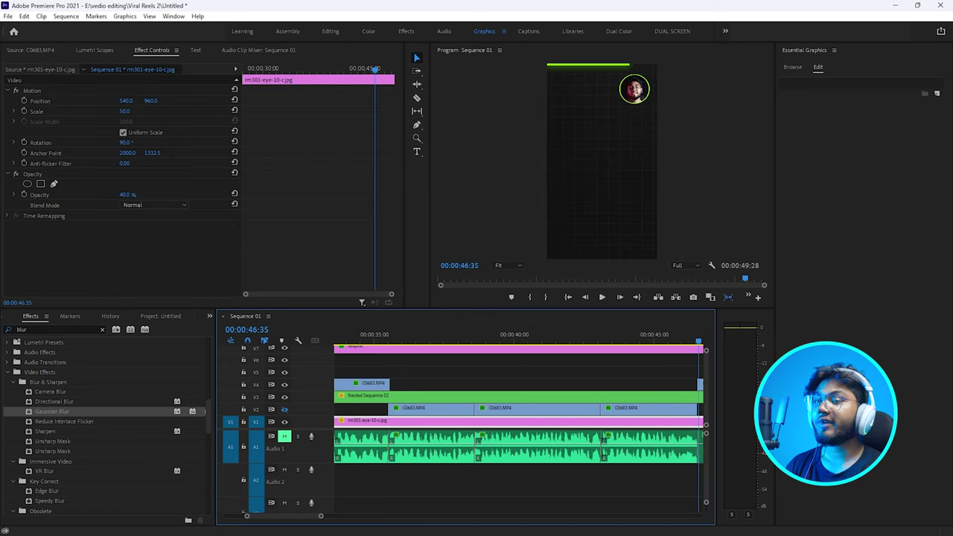
Trim the last V4 clip's start back to 46:23.
{"action": "key", "text": "k"}
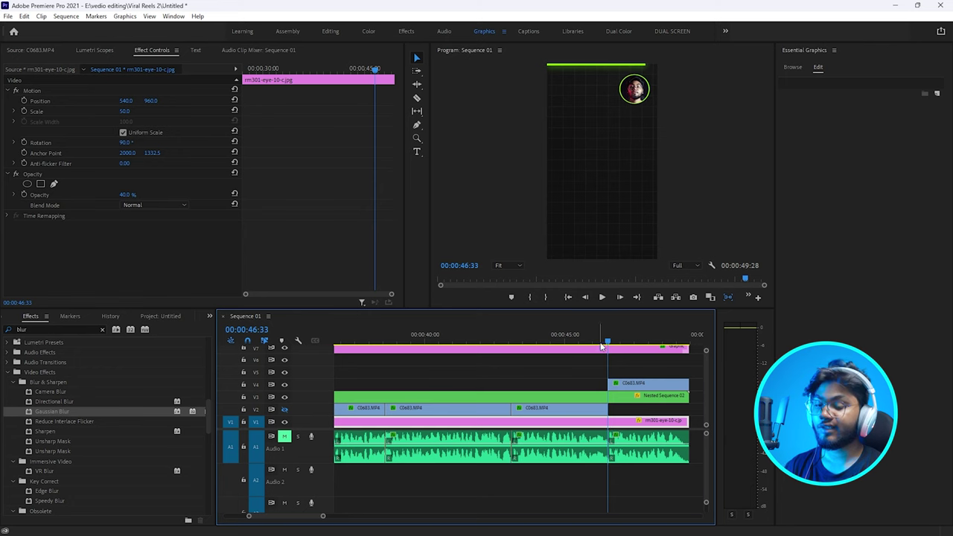
{"action": "key", "text": "shift+Left"}
{"action": "key", "text": "shift+Left"}
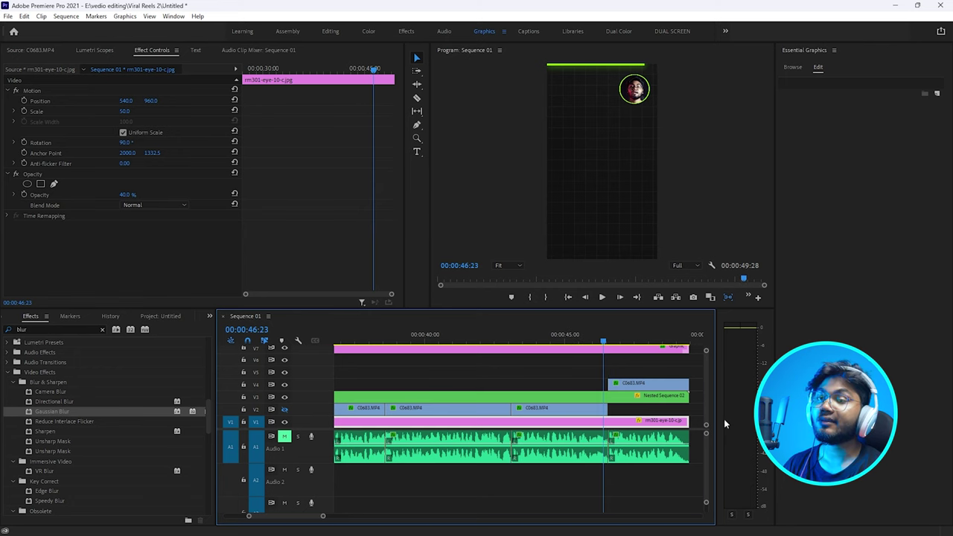
{"action": "left_click_drag", "start_coordinate": [610, 384], "coordinate": [606, 385]}
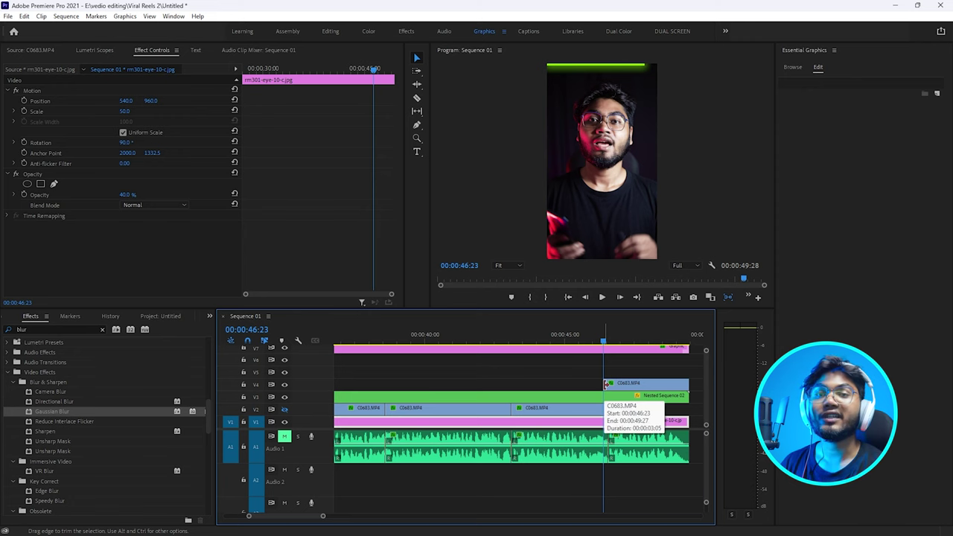
Keyframe its Position Y from 2895 below frame up to 960, easing the start keyframe.
{"action": "left_click", "coordinate": [24, 101]}
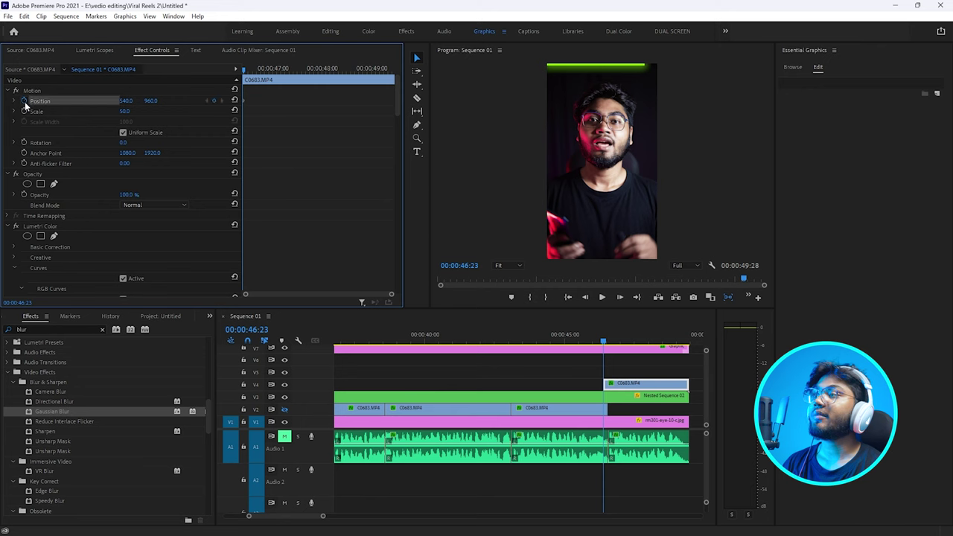
{"action": "key", "text": "shift+Right"}
{"action": "key", "text": "shift+Right"}
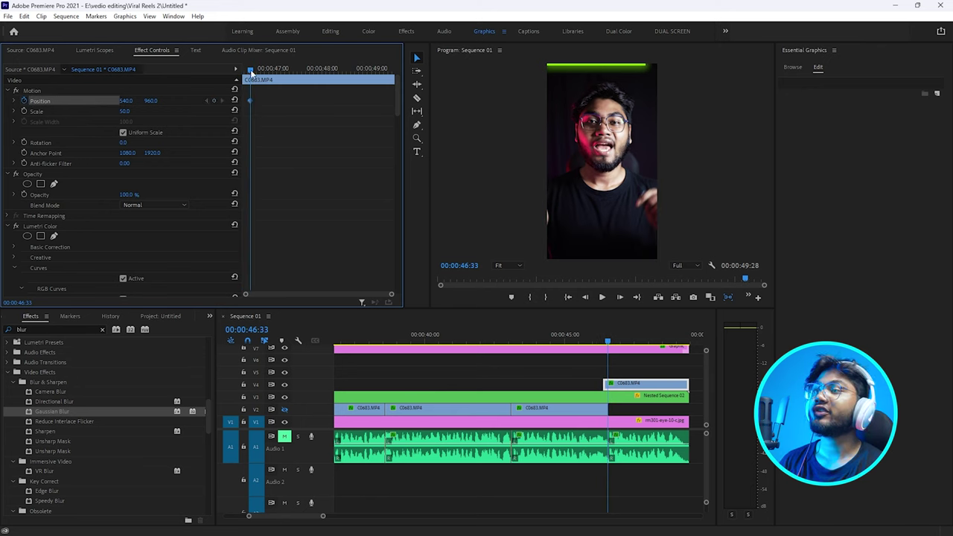
{"action": "left_click_drag", "start_coordinate": [251, 71], "coordinate": [230, 77]}
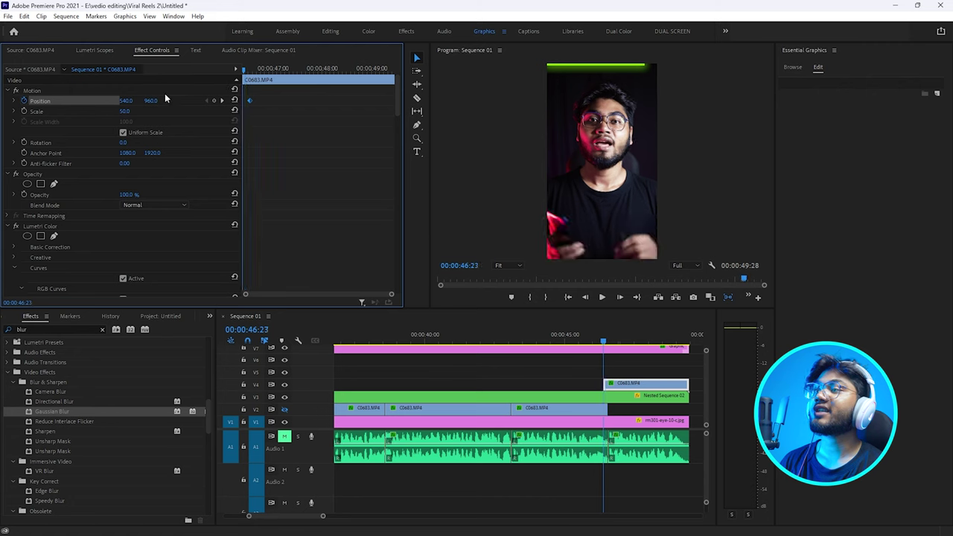
{"action": "key", "text": "Left"}
{"action": "key", "text": "Left"}
{"action": "key", "text": "Left"}
{"action": "left_click_drag", "start_coordinate": [152, 101], "coordinate": [194, 101]}
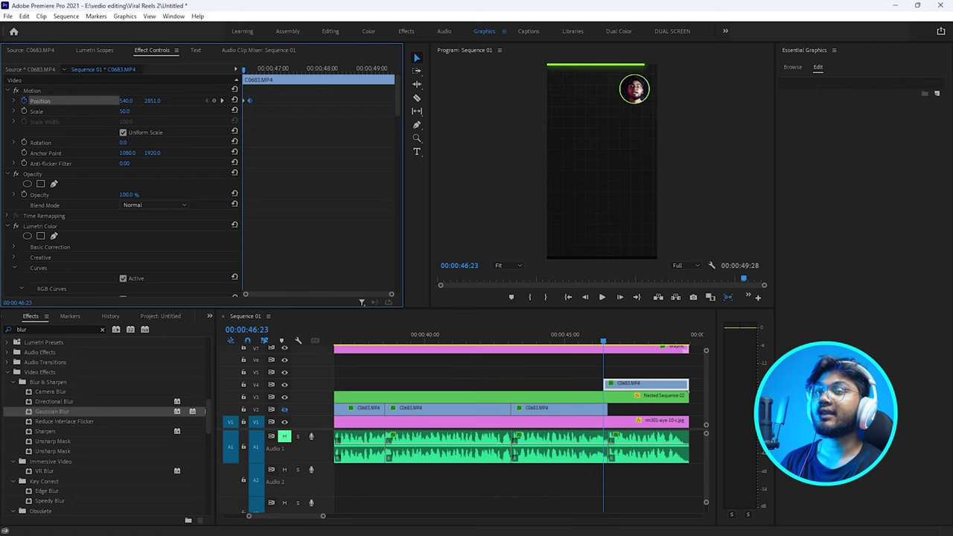
{"action": "right_click", "coordinate": [250, 104]}
{"action": "mouse_move", "coordinate": [320, 186]}
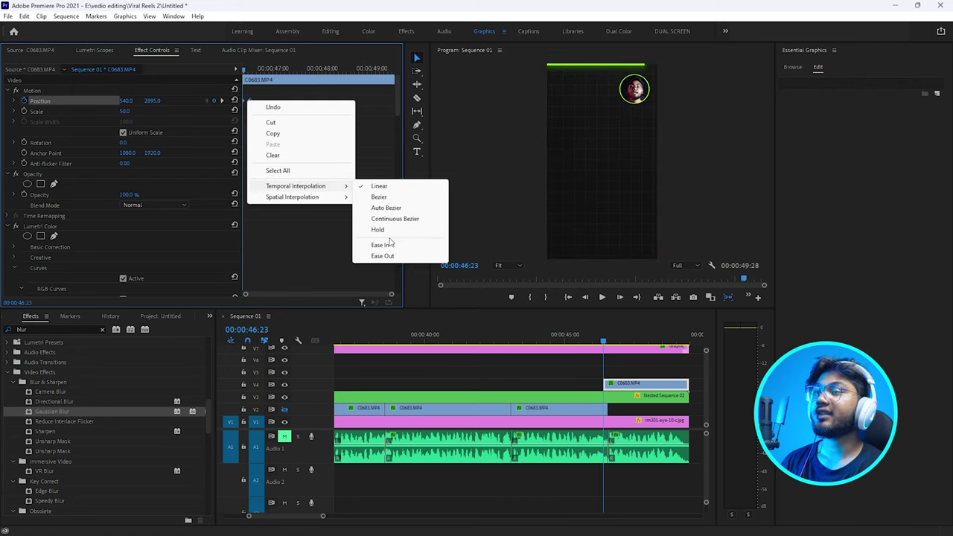
{"action": "left_click", "coordinate": [389, 244]}
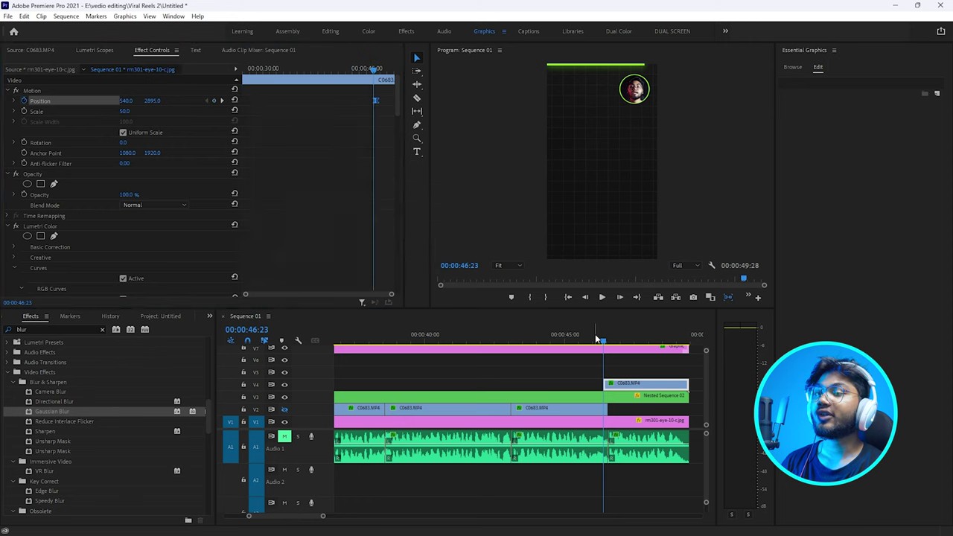
Preview the slide-in and zoom the timeline out to show the whole sequence.
{"action": "left_click_drag", "start_coordinate": [598, 335], "coordinate": [615, 335]}
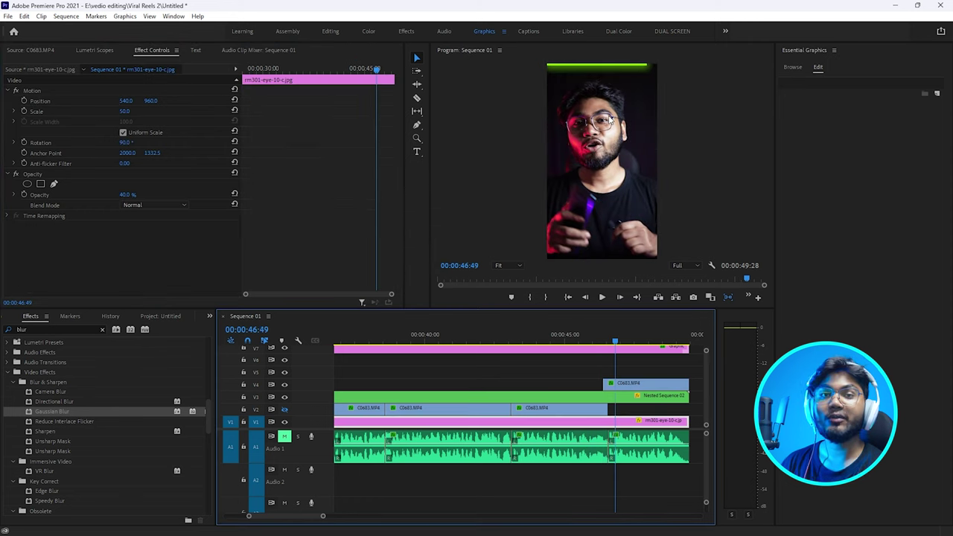
{"action": "key", "text": "ctrl+shift+a"}
{"action": "key", "text": "minus"}
{"action": "key", "text": "minus"}
{"action": "key", "text": "minus"}
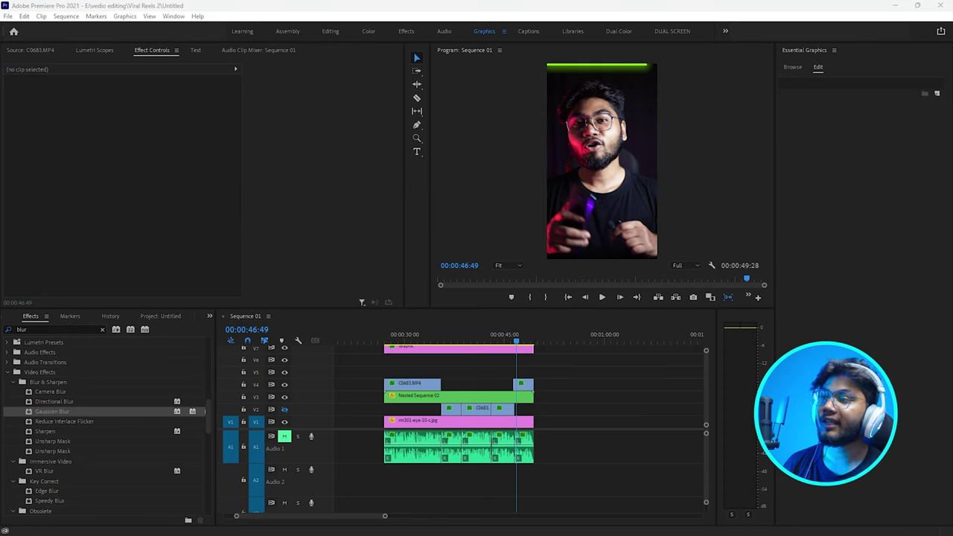
{"action": "left_click", "coordinate": [52, 330]}
Apply Basic 3D to the last V4 clip and try out Swivel angles.
{"action": "type", "text": "basic 3d"}
{"action": "mouse_move", "coordinate": [46, 401]}
{"action": "left_mouse_down"}
{"action": "mouse_move", "coordinate": [523, 337]}
{"action": "mouse_move", "coordinate": [524, 384]}
{"action": "left_mouse_up"}
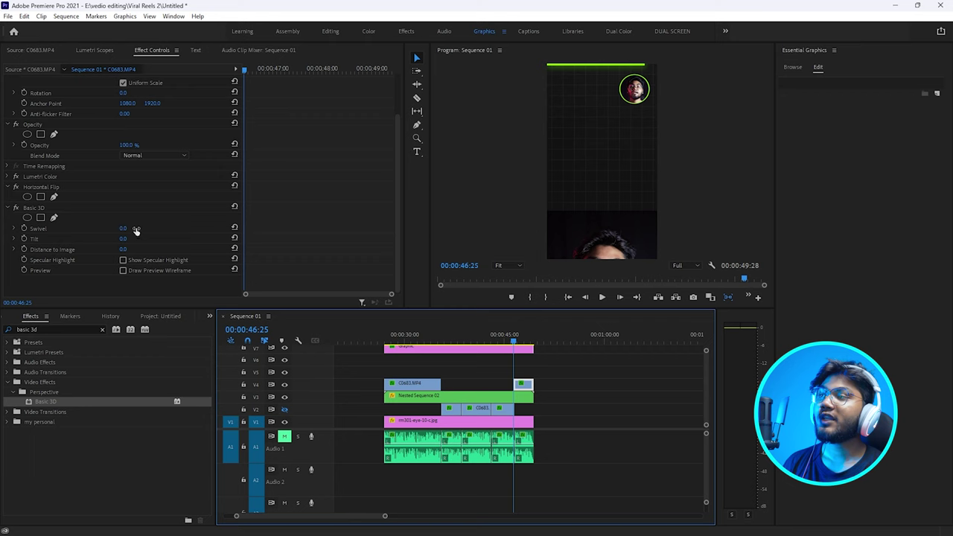
{"action": "left_click_drag", "start_coordinate": [123, 228], "coordinate": [66, 228]}
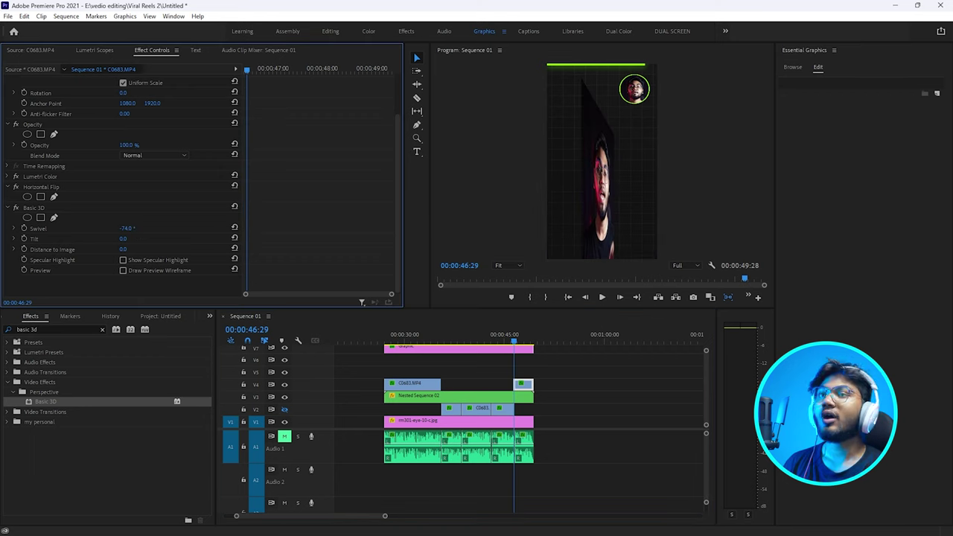
{"action": "left_click_drag", "start_coordinate": [125, 228], "coordinate": [201, 228]}
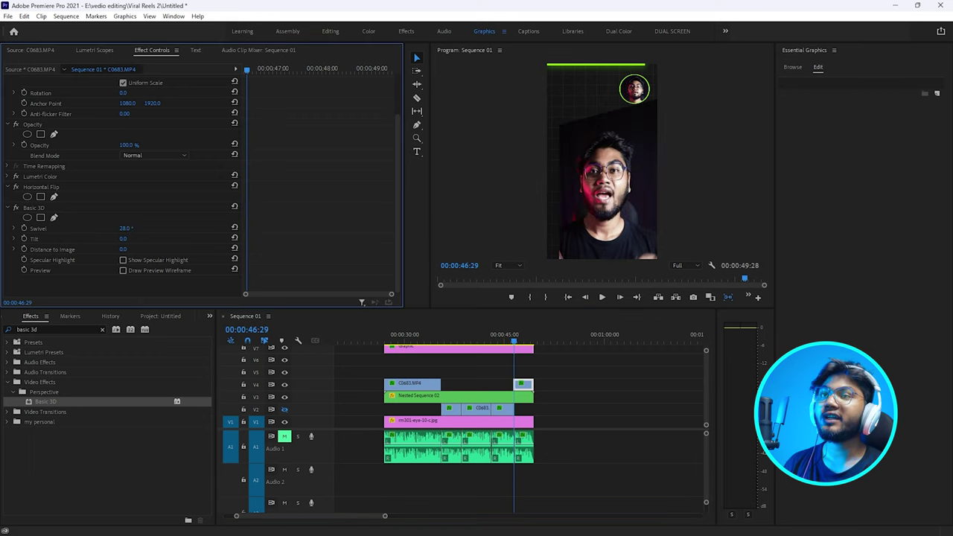
{"action": "mouse_move", "coordinate": [123, 239]}
{"action": "left_mouse_down"}
{"action": "mouse_move", "coordinate": [236, 238]}
{"action": "mouse_move", "coordinate": [106, 227]}
{"action": "mouse_move", "coordinate": [162, 238]}
{"action": "left_mouse_up"}
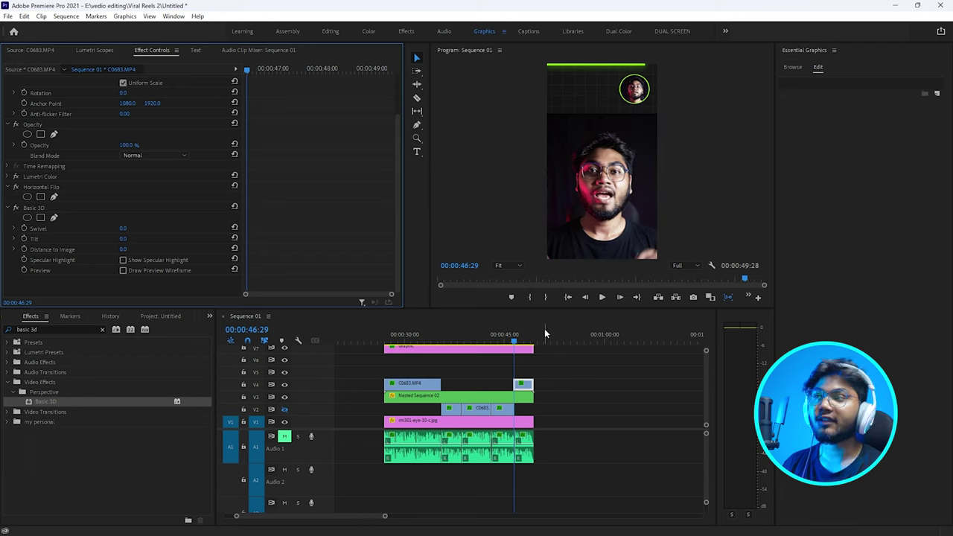
Set starting Swivel and Tilt keyframes at 0.0 on 00:00:46:25.
{"action": "key", "text": "Left"}
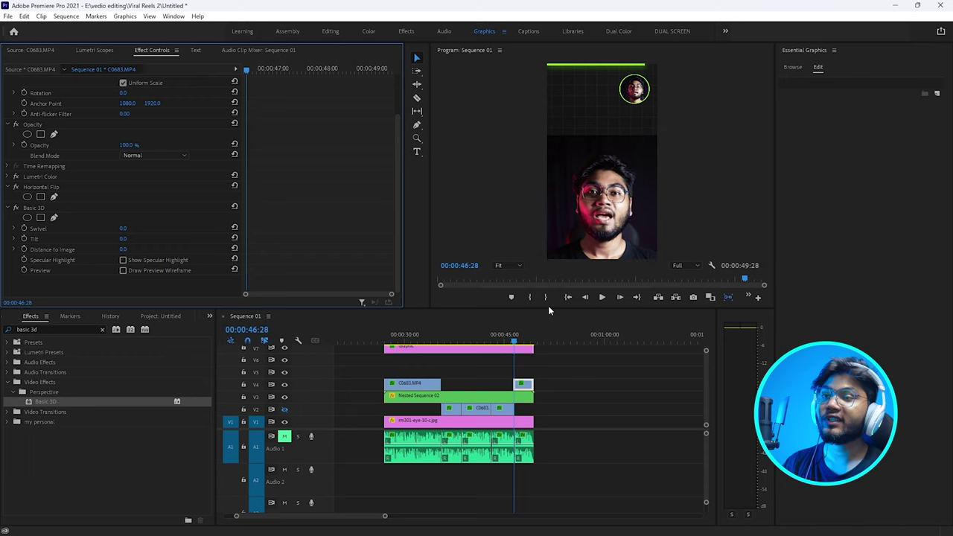
{"action": "key", "text": "Left"}
{"action": "key", "text": "Left"}
{"action": "key", "text": "Left"}
{"action": "left_click", "coordinate": [24, 228]}
{"action": "left_click", "coordinate": [24, 238]}
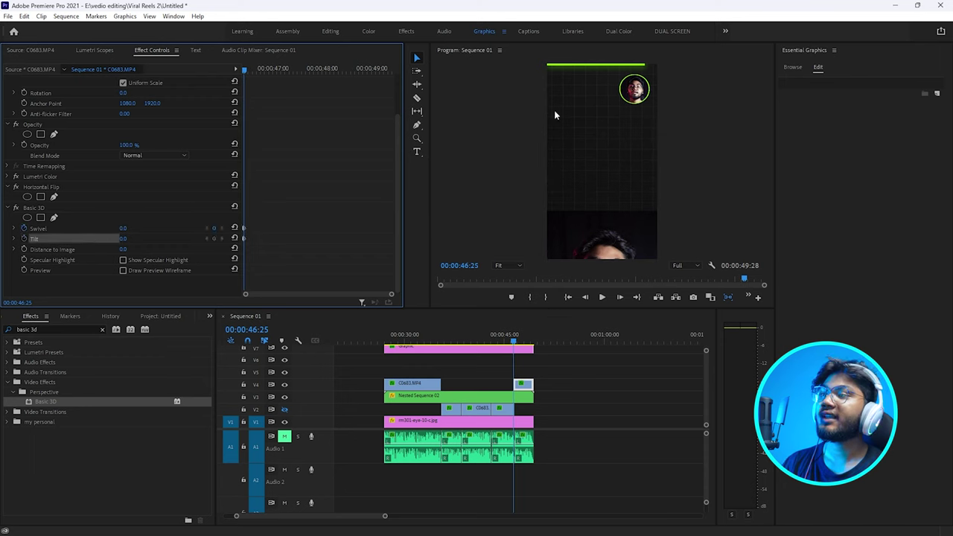
Fifteen frames later, keyframe Swivel to about 183° and change that keyframe's easing.
{"action": "key", "text": "shift+Right"}
{"action": "key", "text": "shift+Right"}
{"action": "key", "text": "shift+Right"}
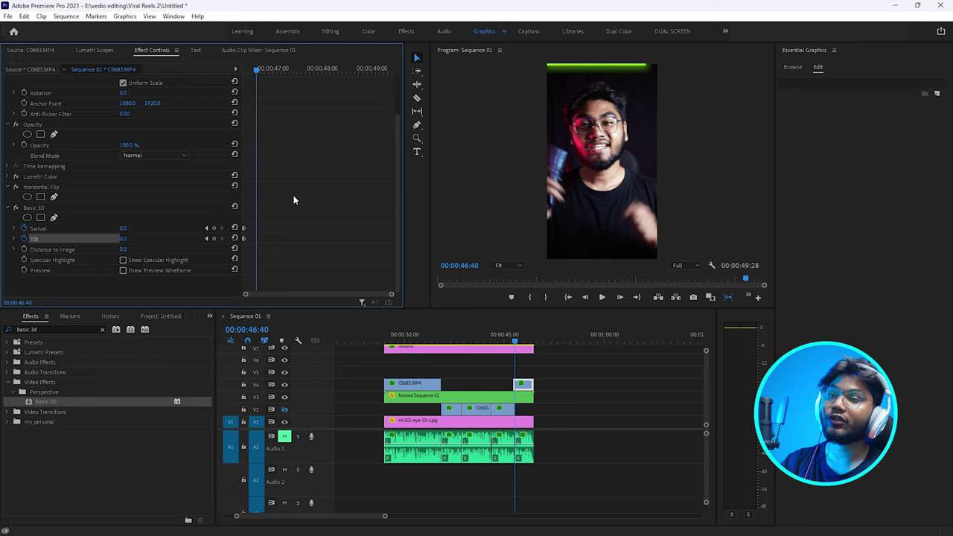
{"action": "left_click_drag", "start_coordinate": [124, 228], "coordinate": [240, 235]}
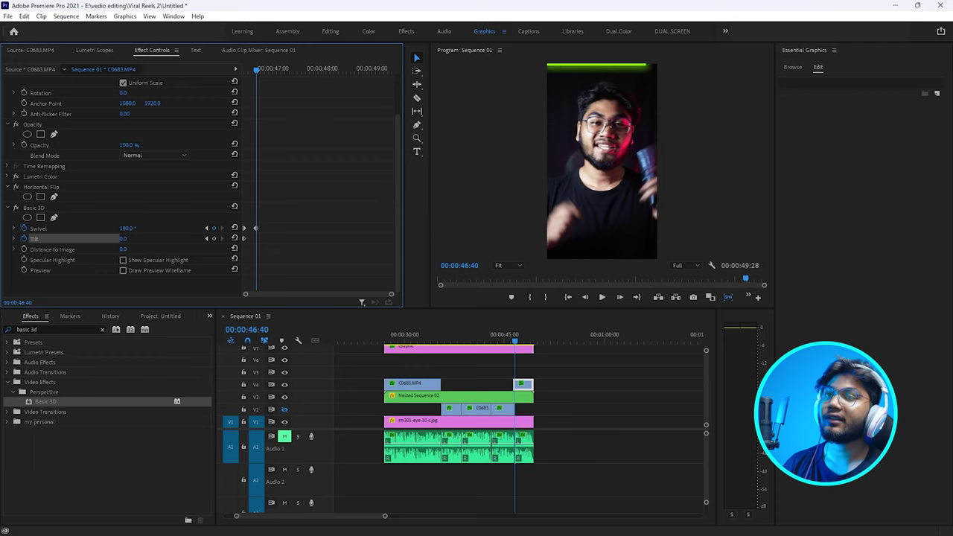
{"action": "right_click", "coordinate": [254, 228]}
{"action": "left_click", "coordinate": [298, 273]}
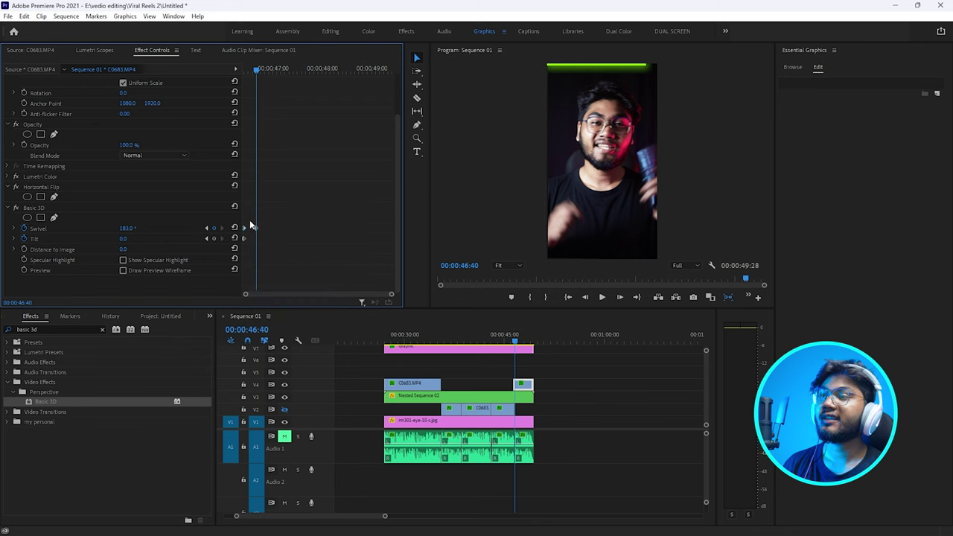
Play the spin back from 00:00:46:00 and check the frame after it.
{"action": "left_click", "coordinate": [512, 341]}
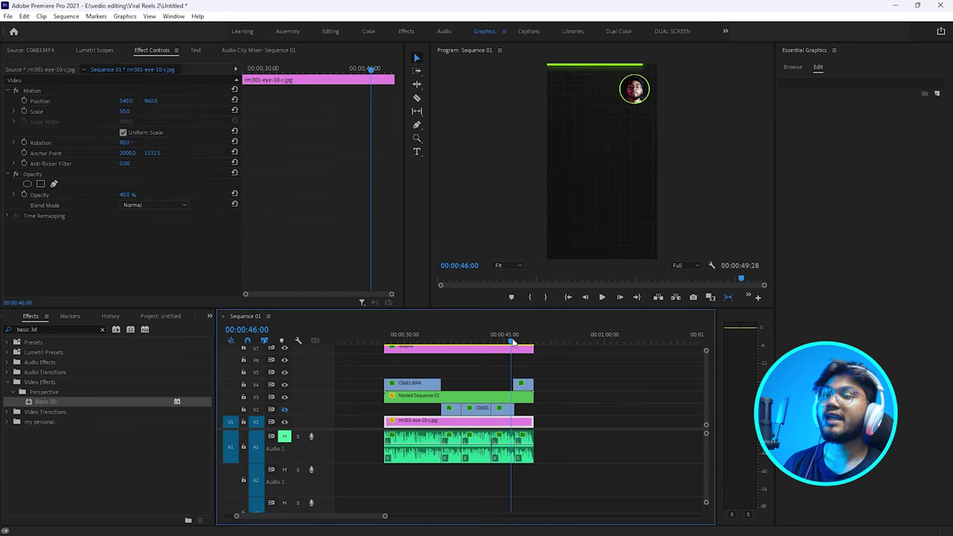
{"action": "key", "text": "space"}
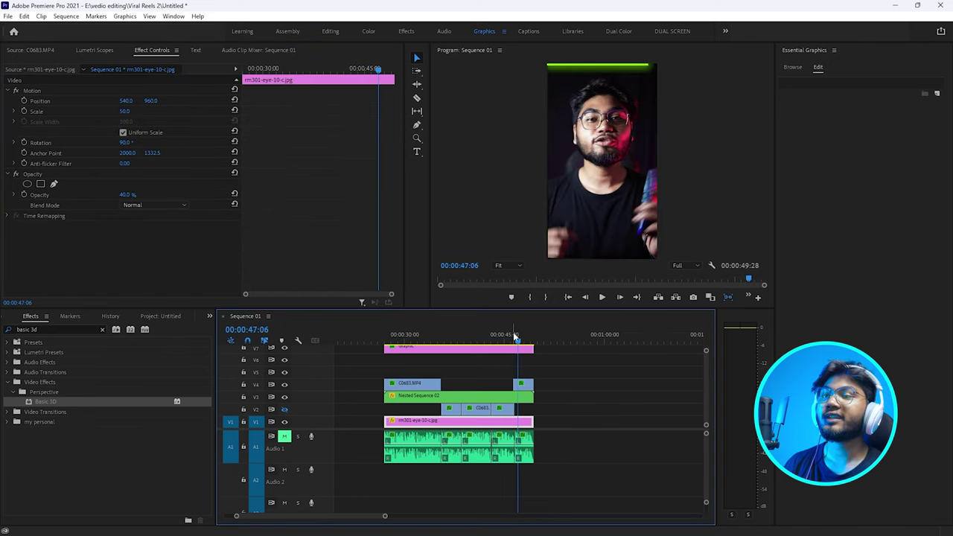
{"action": "left_click", "coordinate": [513, 336]}
{"action": "left_click", "coordinate": [521, 339]}
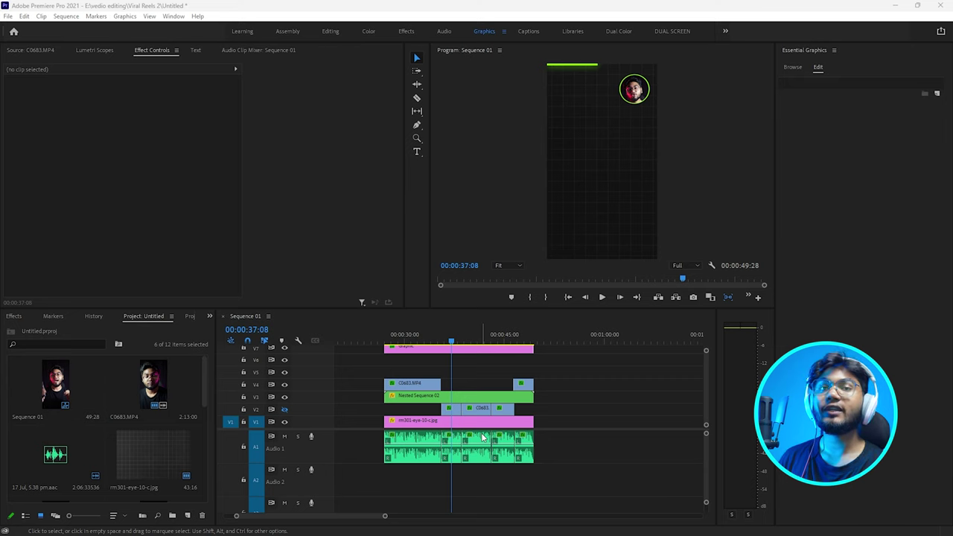
Place IMG_20230718_000419.jpg above the presenter at 00:00:37:08 and switch to the Editing workspace.
{"action": "scroll", "coordinate": [118, 403], "scroll_direction": "down", "scroll_amount": 5}
{"action": "left_click", "coordinate": [118, 402]}
{"action": "scroll", "coordinate": [104, 423], "scroll_direction": "up", "scroll_amount": 2}
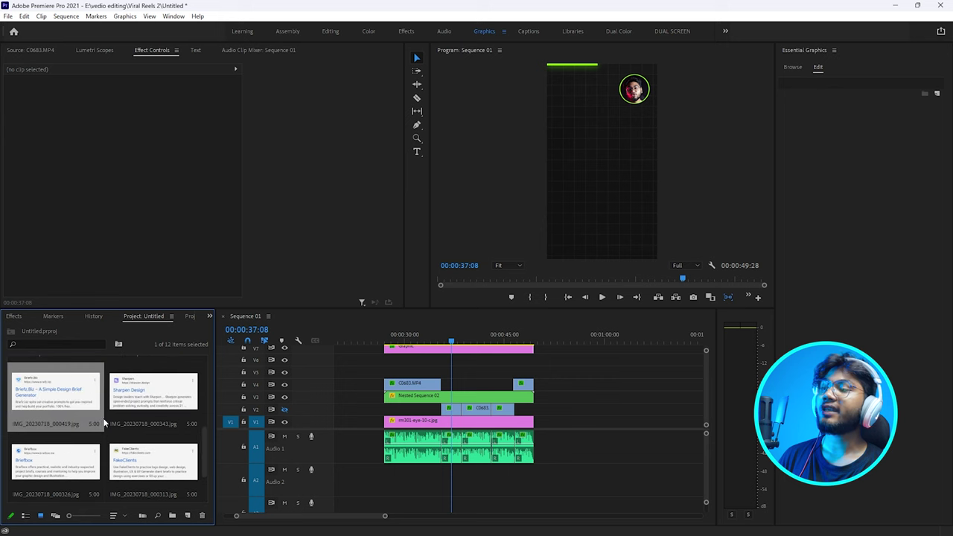
{"action": "left_click_drag", "start_coordinate": [71, 393], "coordinate": [445, 384]}
{"action": "left_click", "coordinate": [330, 35]}
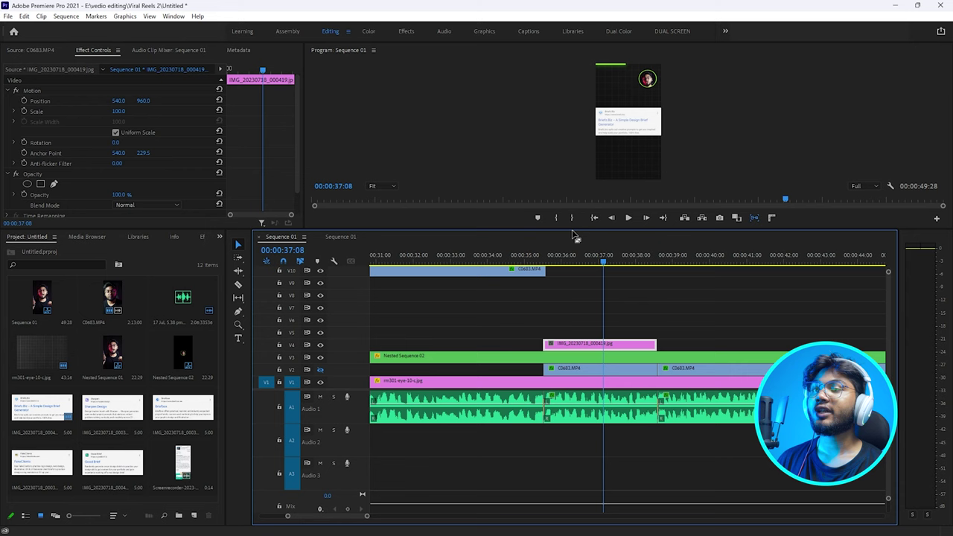
Set the Briefz.Biz screenshot's Scale to 70 in Effect Controls.
{"action": "left_click", "coordinate": [118, 111]}
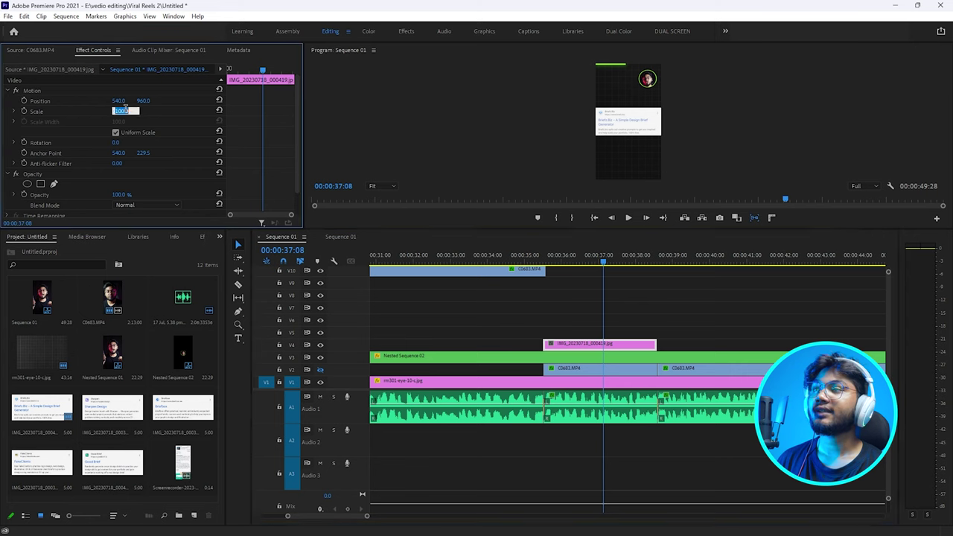
{"action": "type", "text": "80"}
{"action": "key", "text": "Return"}
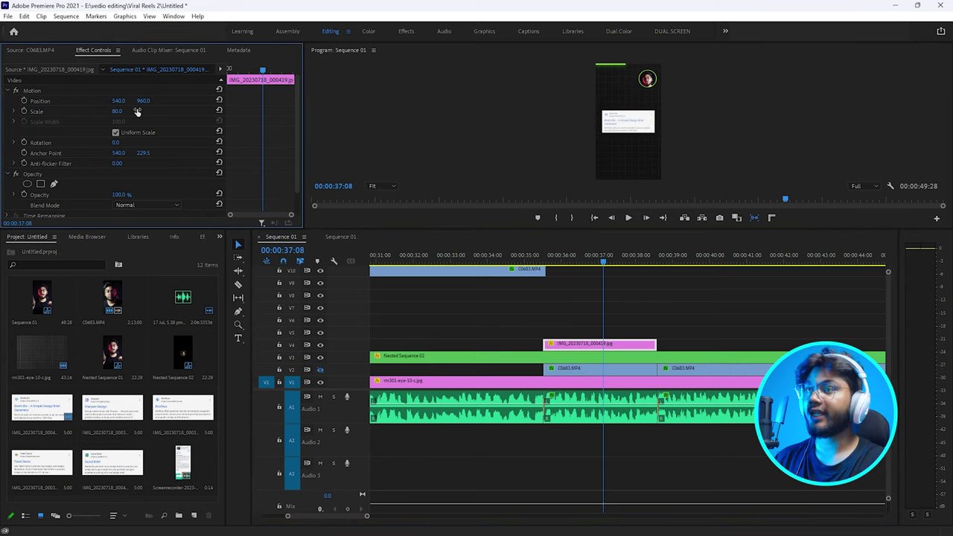
{"action": "key", "text": "BackSpace"}
{"action": "type", "text": "0"}
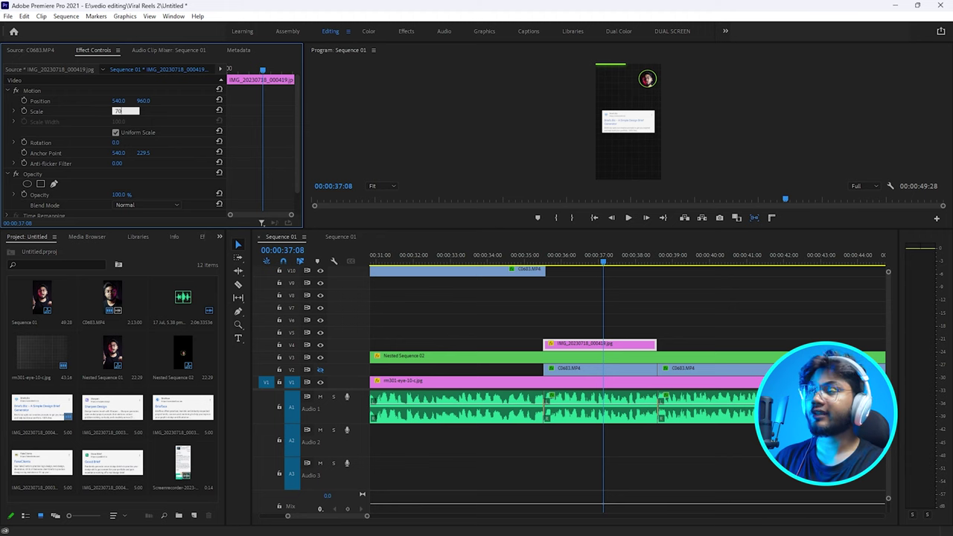
{"action": "key", "text": "Return"}
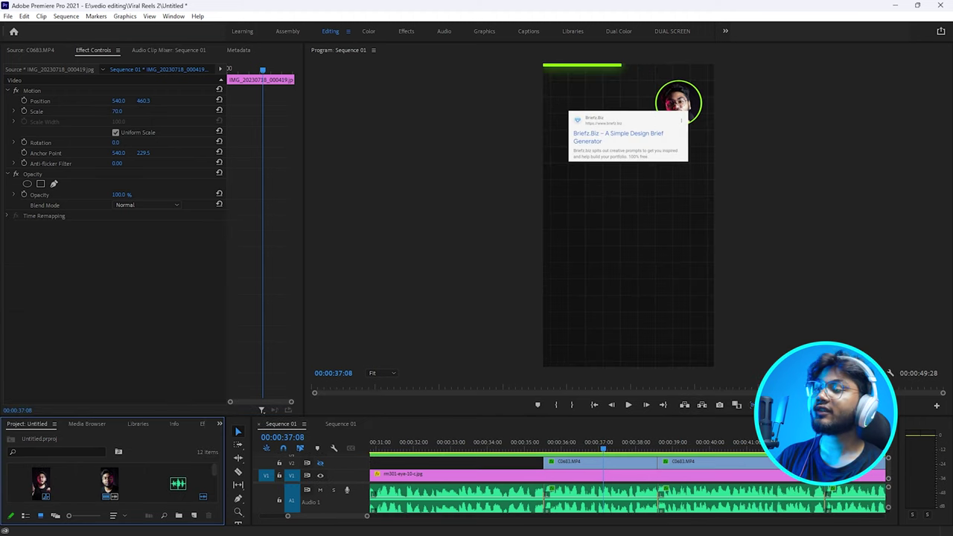
{"action": "left_click", "coordinate": [201, 425]}
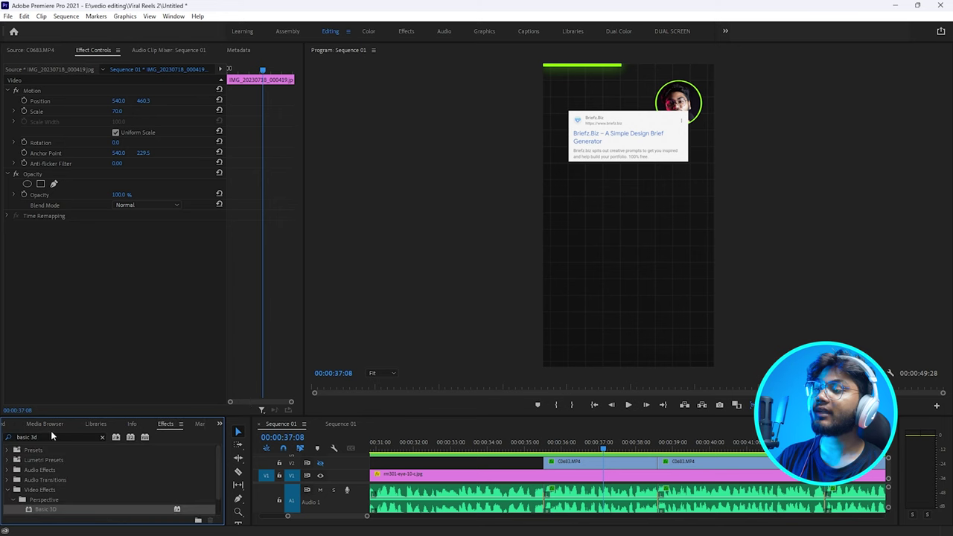
Apply Crop to the screenshot with Bottom 25.5% and raise it to Position Y 380.3.
{"action": "left_click", "coordinate": [51, 433]}
{"action": "type", "text": "crop"}
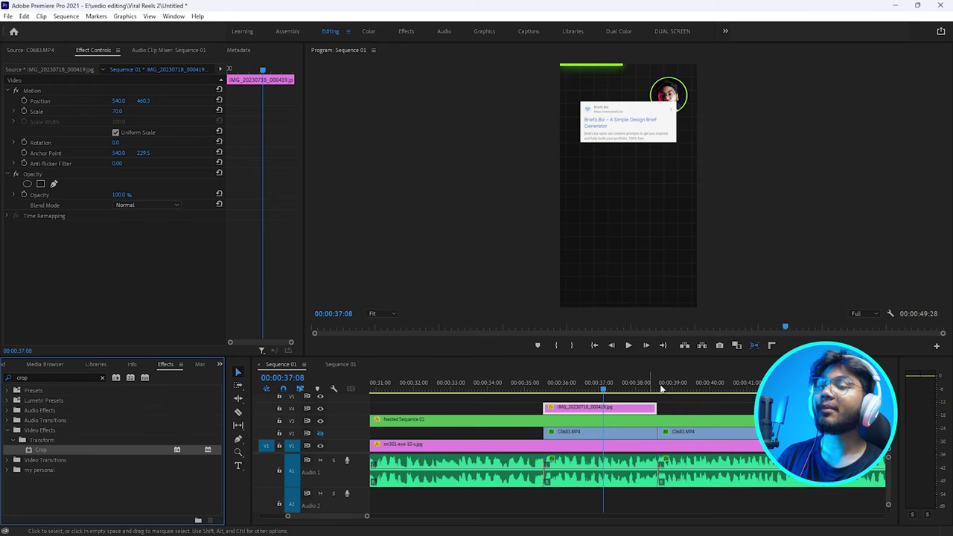
{"action": "double_click", "coordinate": [46, 451]}
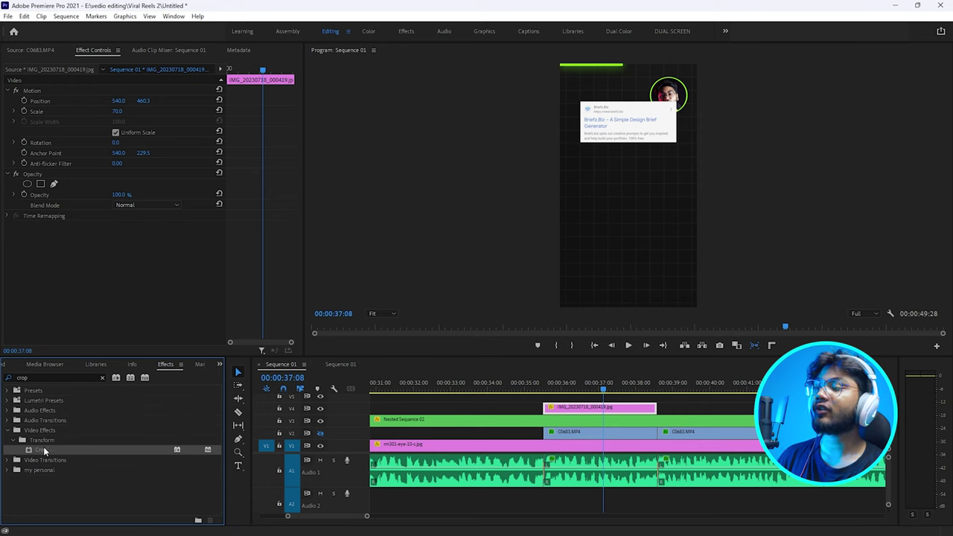
{"action": "left_click_drag", "start_coordinate": [119, 278], "coordinate": [134, 277]}
{"action": "left_click_drag", "start_coordinate": [143, 101], "coordinate": [126, 100]}
{"action": "key", "text": "backslash"}
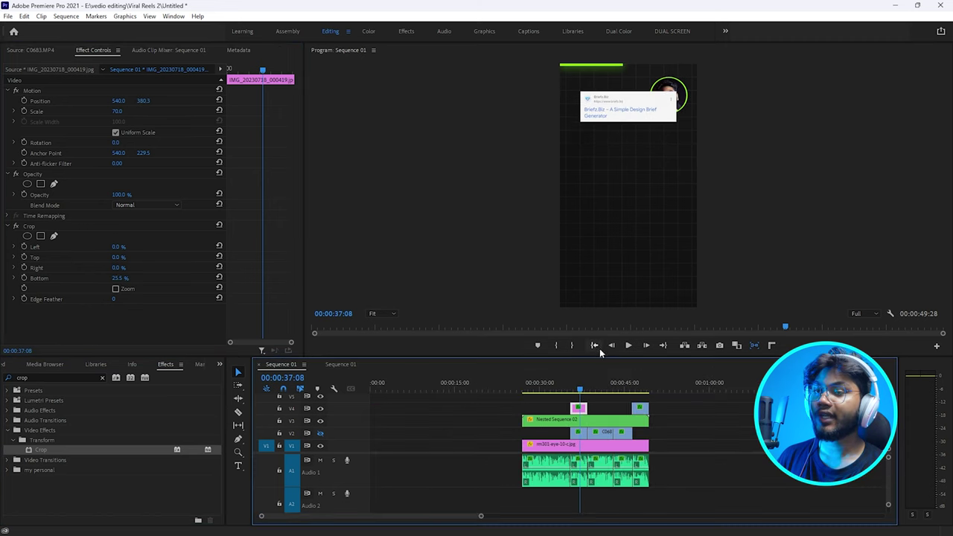
{"action": "left_click_drag", "start_coordinate": [588, 359], "coordinate": [604, 223]}
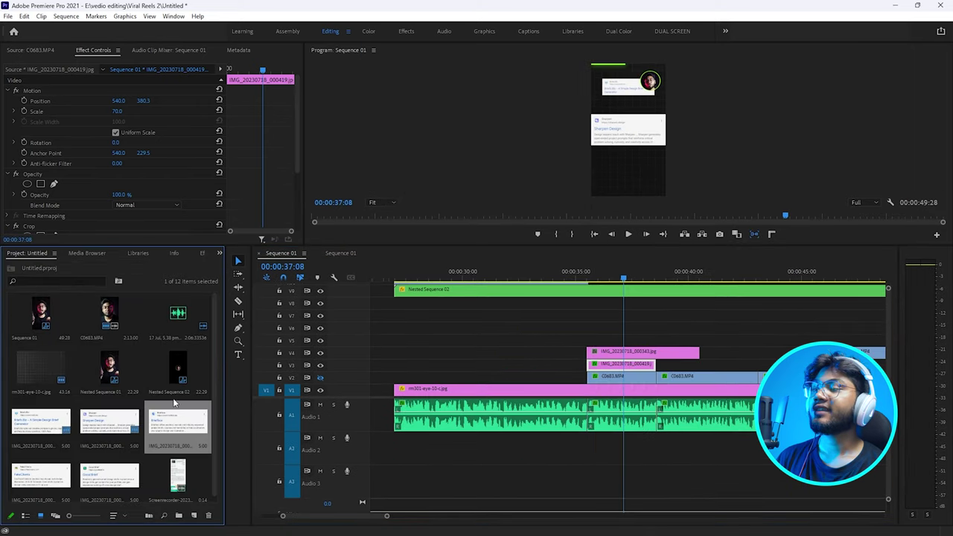
Stack the remaining screenshots on tracks above and trim them to the first screenshot's length.
{"action": "left_click_drag", "start_coordinate": [165, 433], "coordinate": [590, 342]}
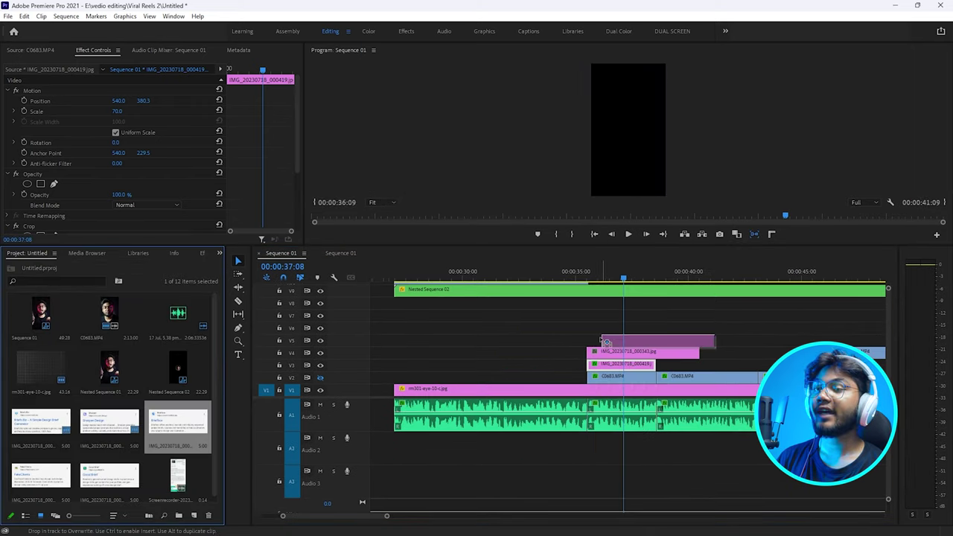
{"action": "left_click_drag", "start_coordinate": [697, 327], "coordinate": [654, 328]}
{"action": "left_click", "coordinate": [695, 326]}
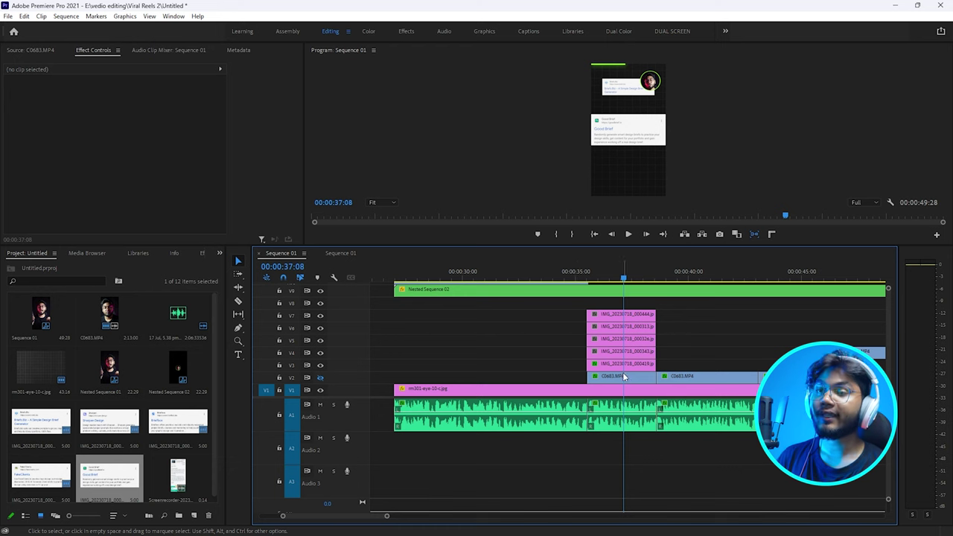
Copy the Briefz.Biz screenshot and open Paste Attributes on the other screenshot clips.
{"action": "left_click", "coordinate": [624, 366]}
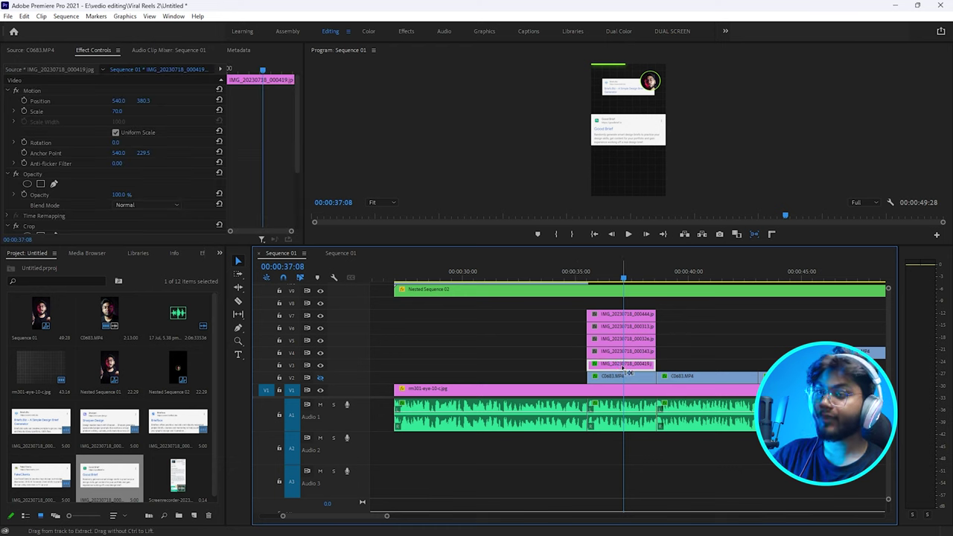
{"action": "left_click_drag", "start_coordinate": [695, 305], "coordinate": [622, 355]}
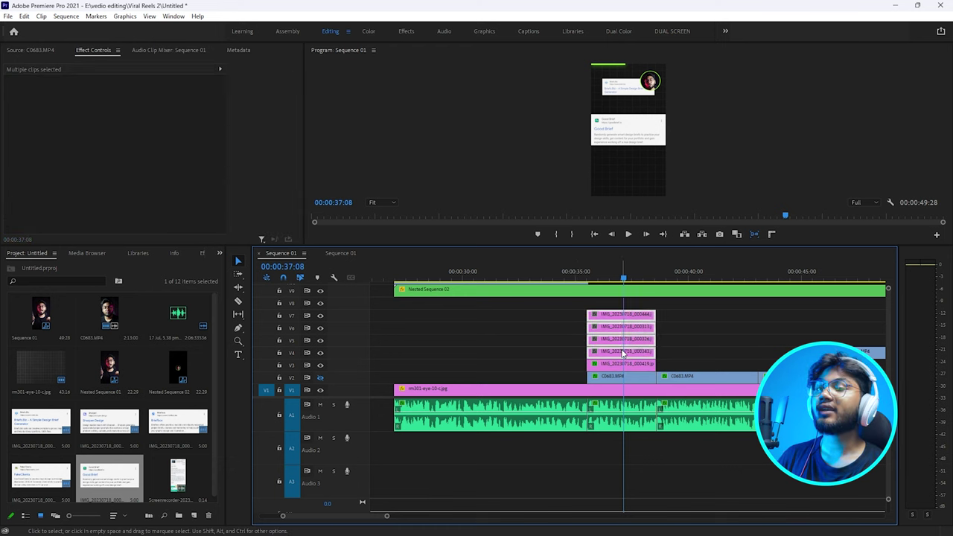
{"action": "right_click", "coordinate": [624, 355]}
{"action": "left_click", "coordinate": [655, 93]}
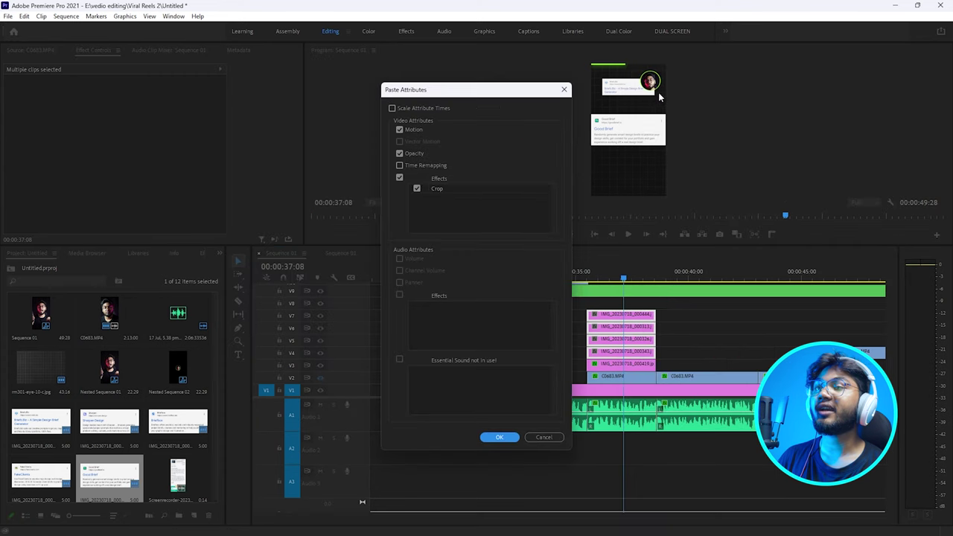
Paste the Motion and Crop attributes onto the screenshots without Opacity, then select the Briefz.Biz clip.
{"action": "left_click", "coordinate": [399, 153]}
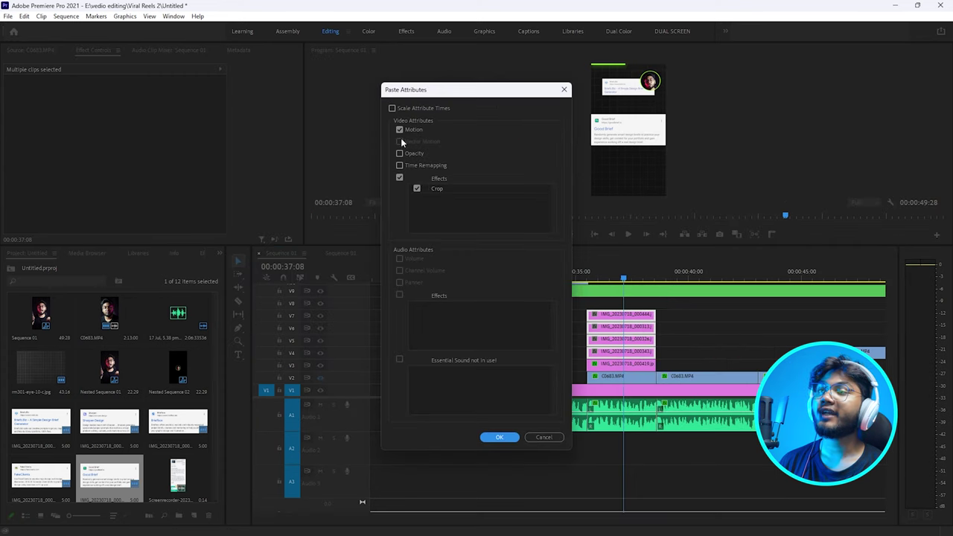
{"action": "left_click", "coordinate": [500, 437]}
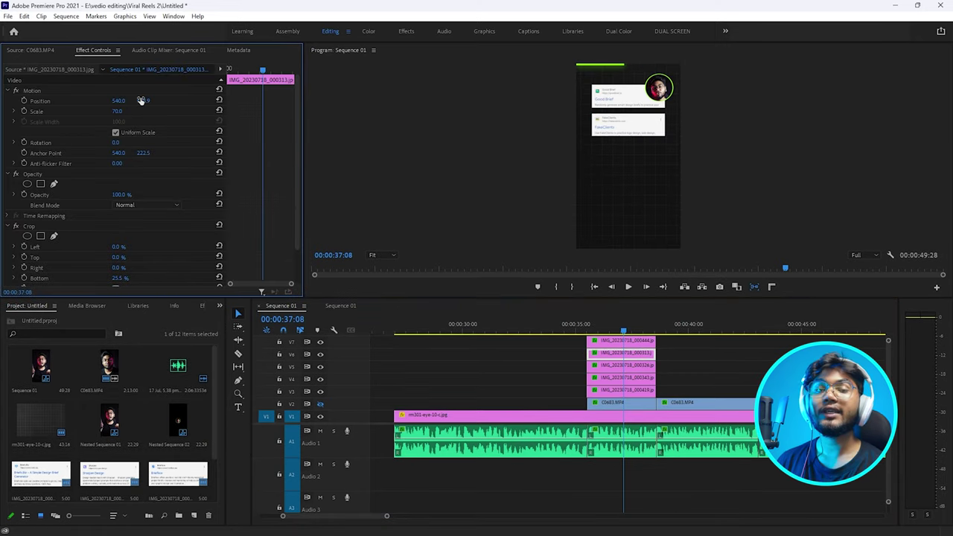
{"action": "left_click", "coordinate": [622, 390]}
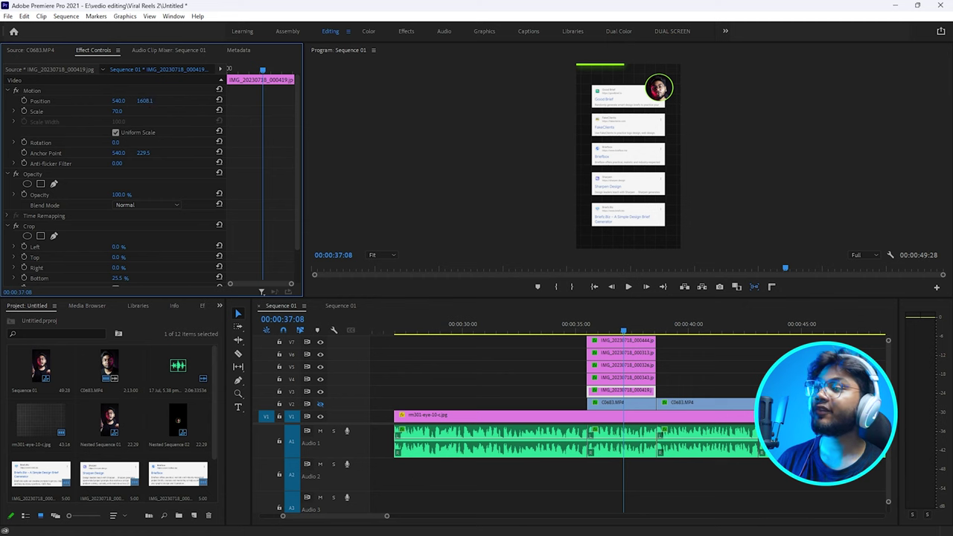
{"action": "left_click", "coordinate": [202, 308]}
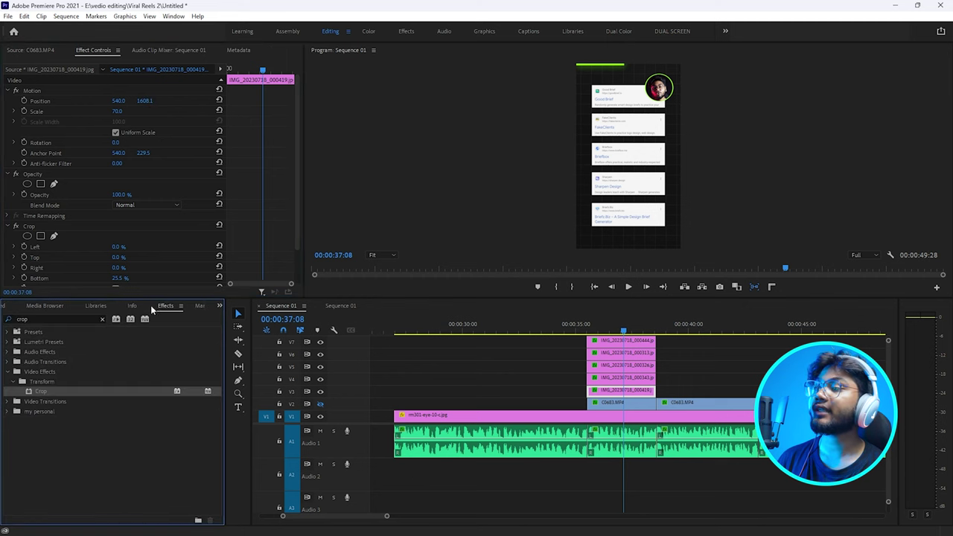
Add a red (FF0000) Drop Shadow to the bottom card at 100% opacity and distance 40.
{"action": "left_click_drag", "start_coordinate": [627, 325], "coordinate": [616, 390]}
{"action": "mouse_move", "coordinate": [118, 217]}
{"action": "left_mouse_down"}
{"action": "mouse_move", "coordinate": [149, 217]}
{"action": "mouse_move", "coordinate": [117, 240]}
{"action": "left_mouse_up"}
{"action": "left_click", "coordinate": [117, 239]}
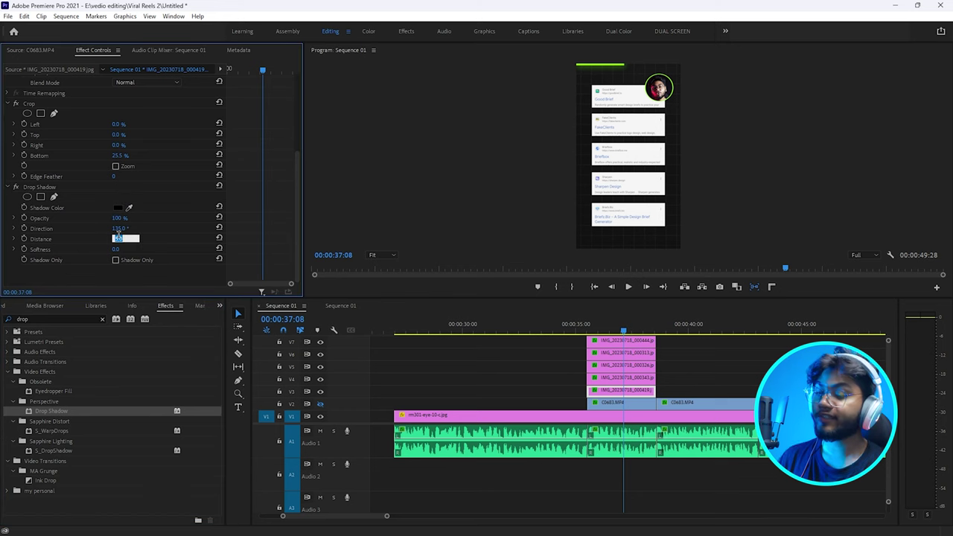
{"action": "left_click", "coordinate": [118, 208]}
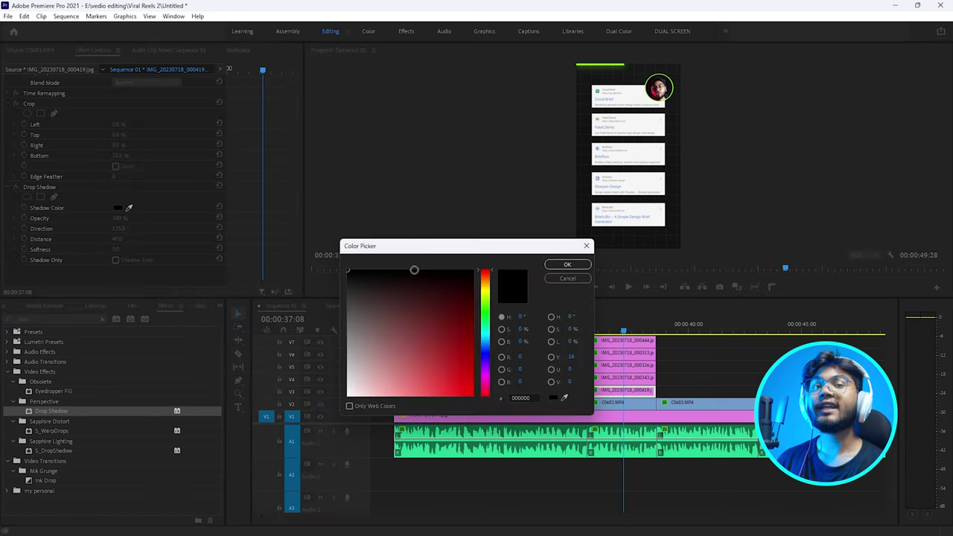
{"action": "left_click", "coordinate": [471, 394]}
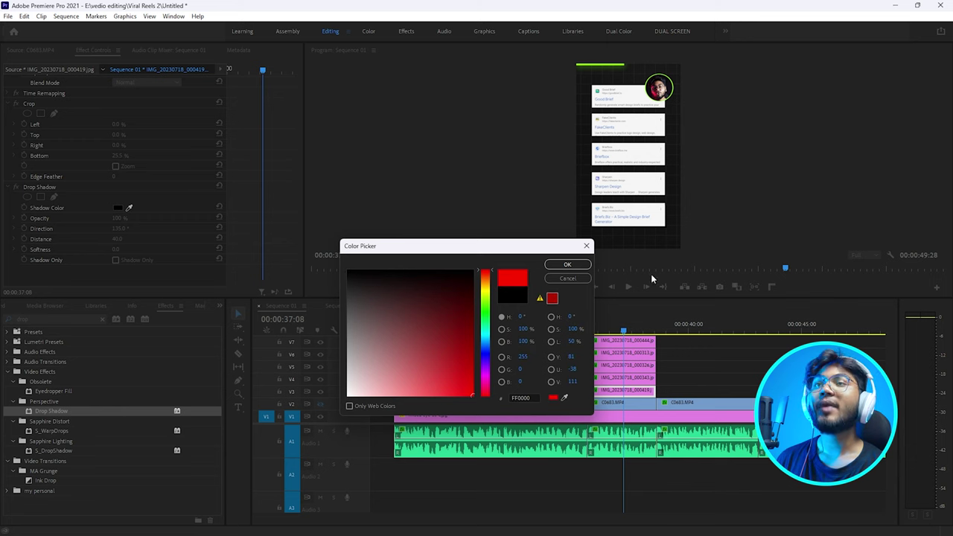
{"action": "left_click", "coordinate": [555, 267]}
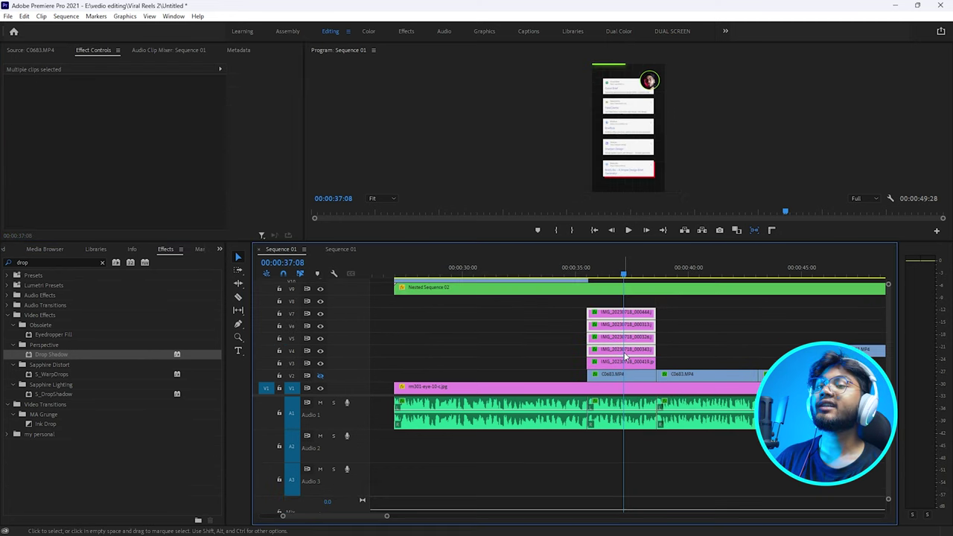
{"action": "right_click", "coordinate": [623, 328]}
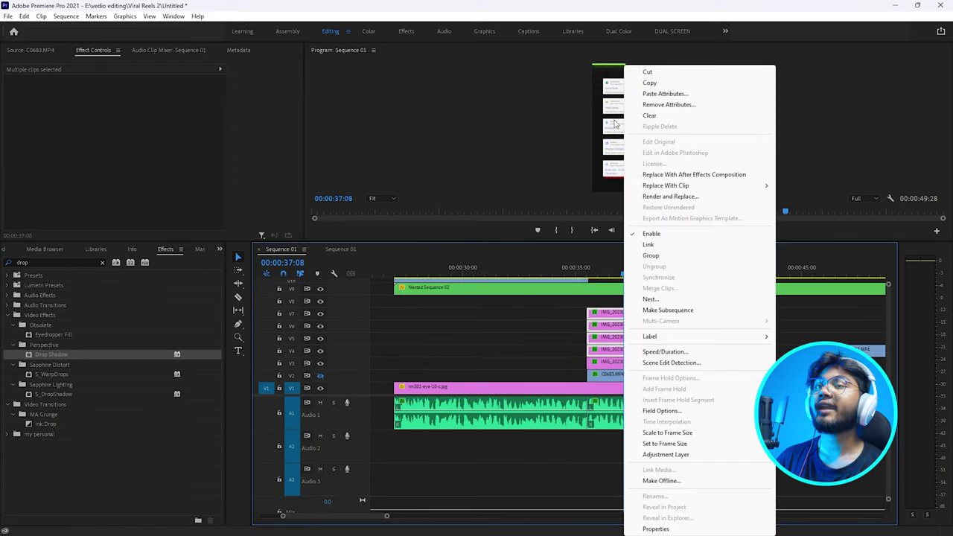
Paste only the Drop Shadow, without Motion and Crop, onto the other cards, and shift one shadow toward purple.
{"action": "left_click", "coordinate": [665, 93]}
{"action": "left_click", "coordinate": [417, 189]}
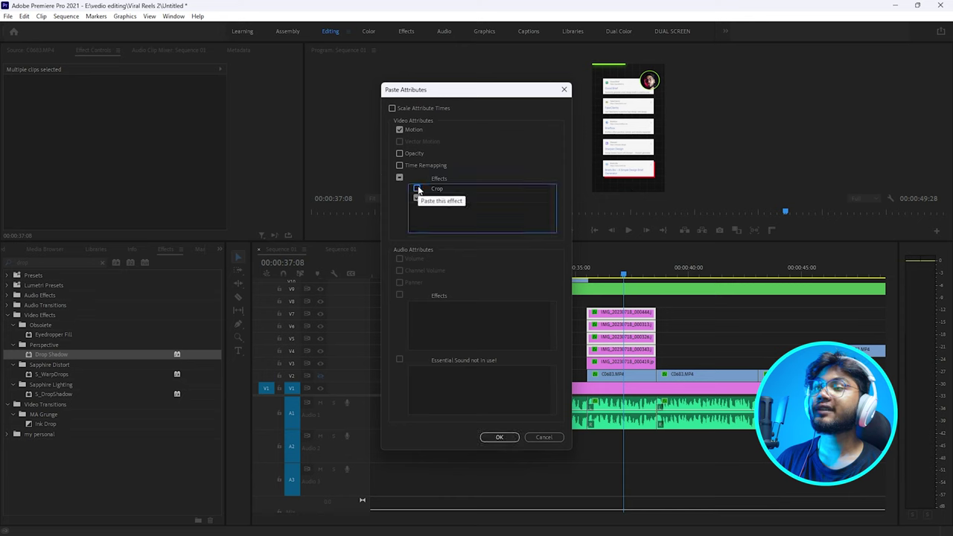
{"action": "left_click", "coordinate": [399, 130]}
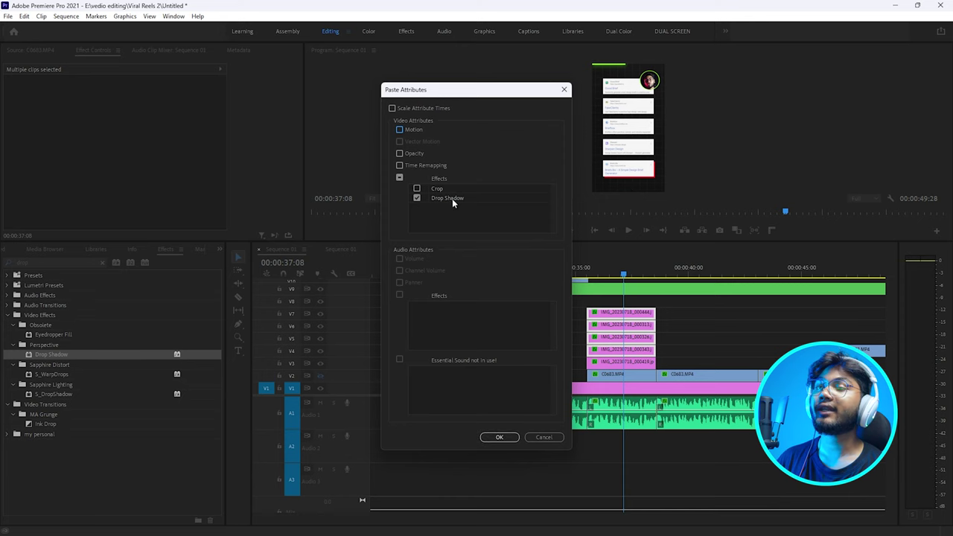
{"action": "left_click", "coordinate": [500, 437]}
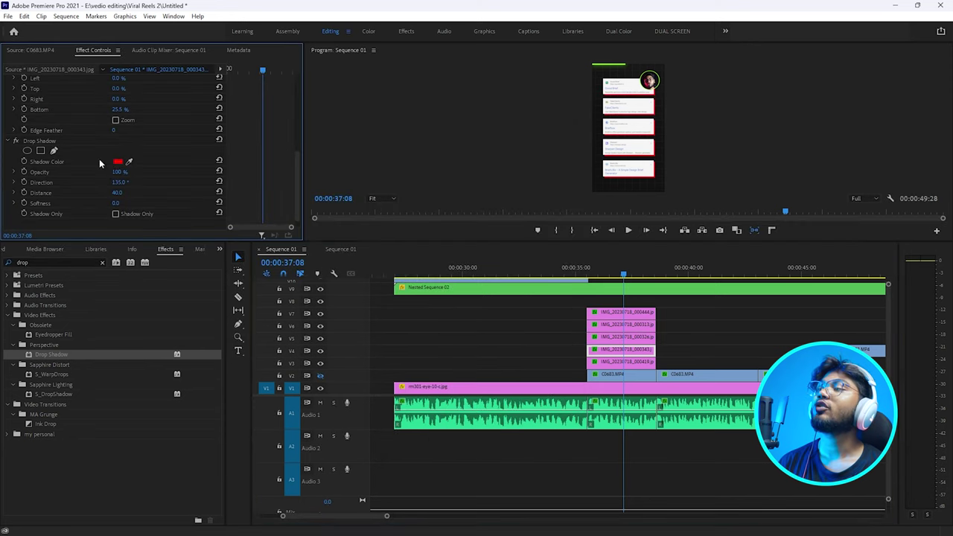
{"action": "left_click", "coordinate": [117, 161]}
{"action": "left_click_drag", "start_coordinate": [485, 377], "coordinate": [486, 370]}
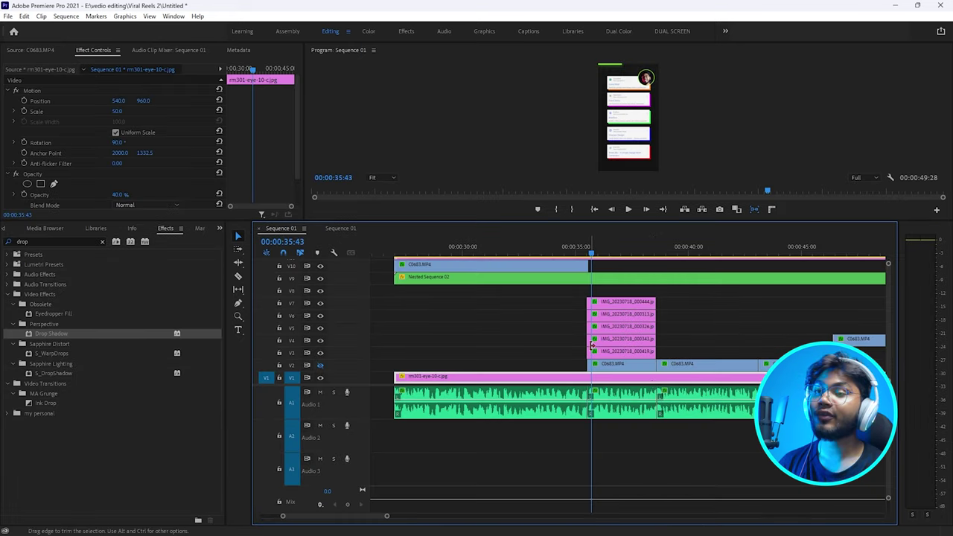
Trim the card clips' start edges so the second card appears later than the first.
{"action": "scroll", "coordinate": [605, 343], "scroll_direction": "up", "scroll_amount": 3}
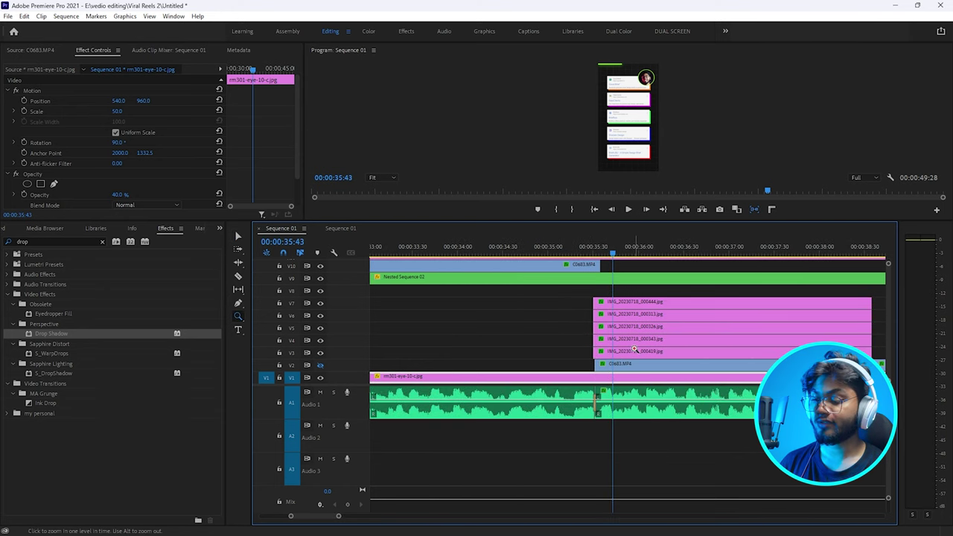
{"action": "scroll", "coordinate": [600, 333], "scroll_direction": "down", "scroll_amount": 1}
{"action": "left_click", "coordinate": [617, 328]}
{"action": "left_click_drag", "start_coordinate": [609, 308], "coordinate": [611, 308]}
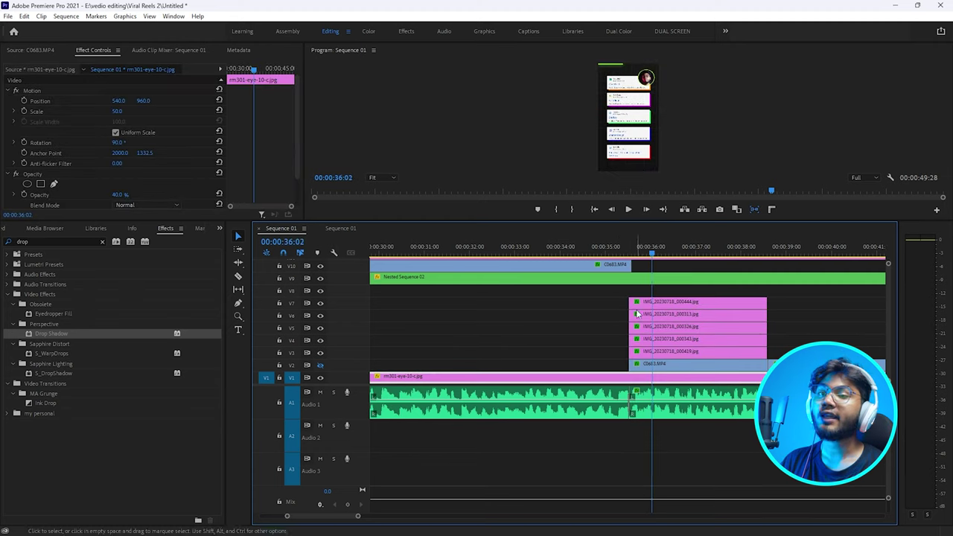
{"action": "left_click_drag", "start_coordinate": [630, 314], "coordinate": [652, 314]}
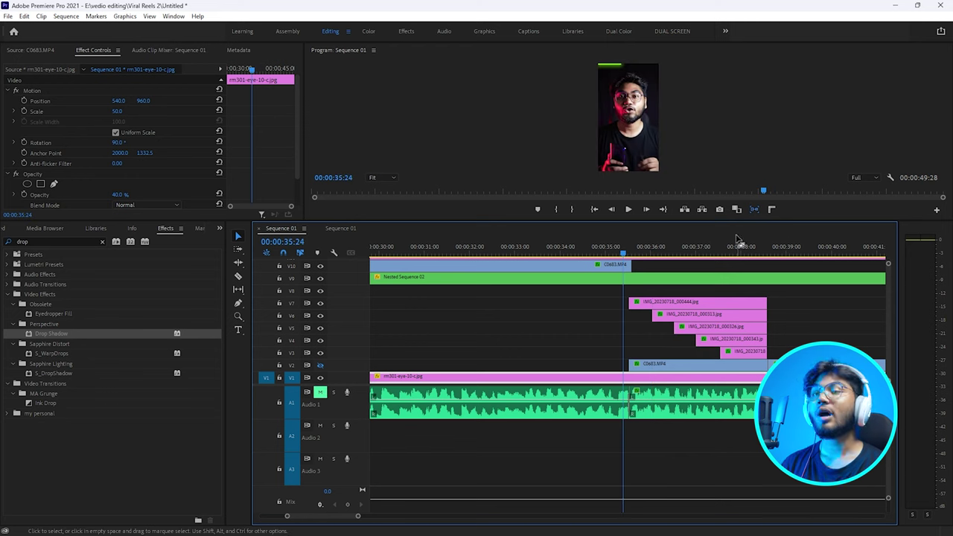
Play back the staggered cards and step the playhead a few frames forward.
{"action": "key", "text": "space"}
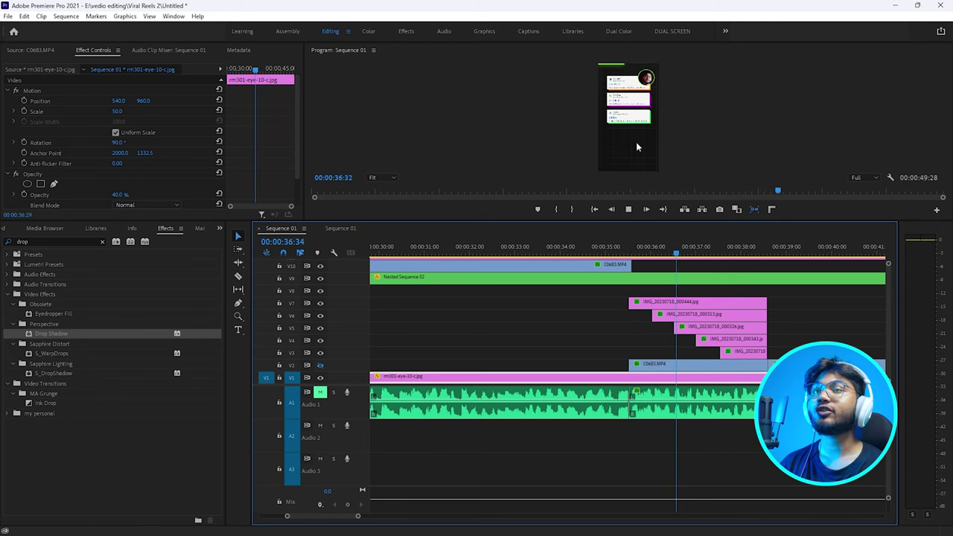
{"action": "key", "text": "Up"}
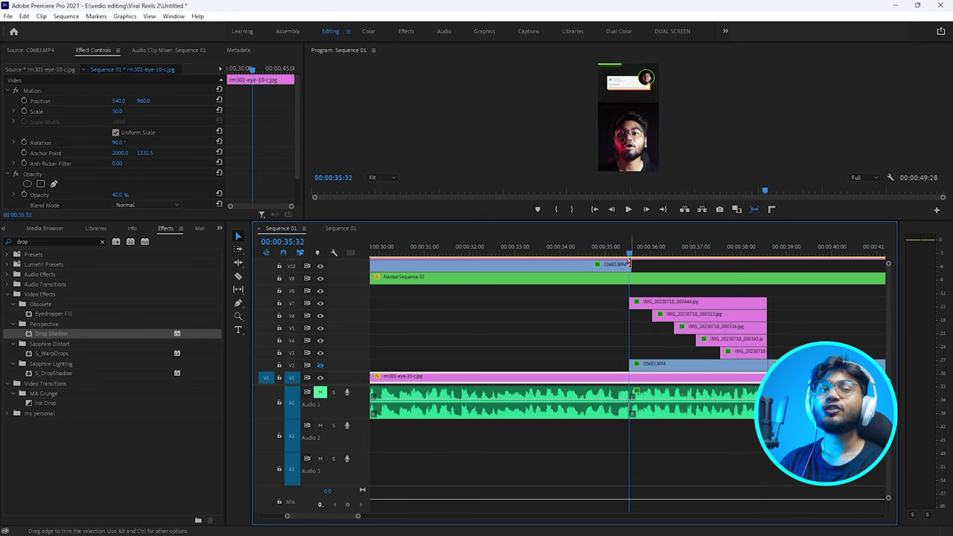
{"action": "key", "text": "c"}
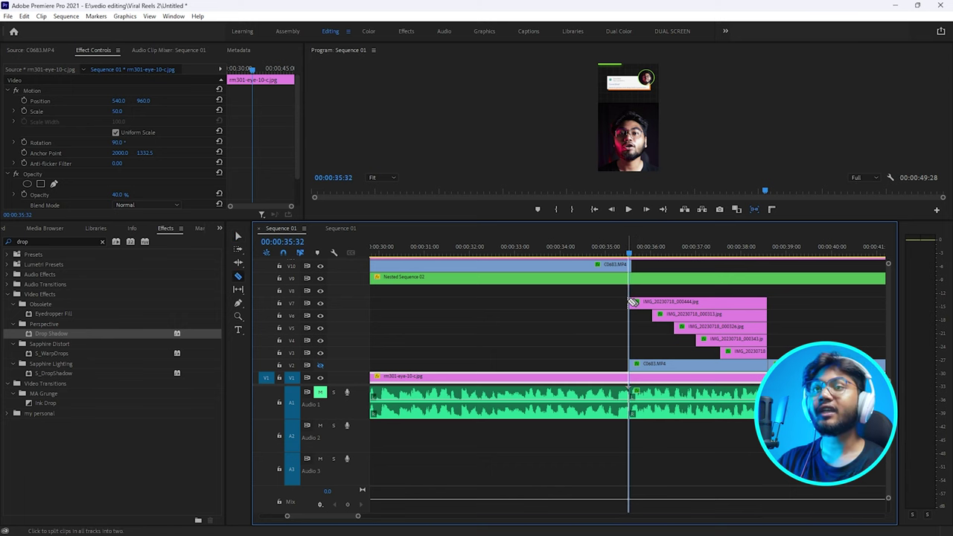
{"action": "key", "text": "v"}
{"action": "key", "text": "shift+Right"}
{"action": "key", "text": "shift+Right"}
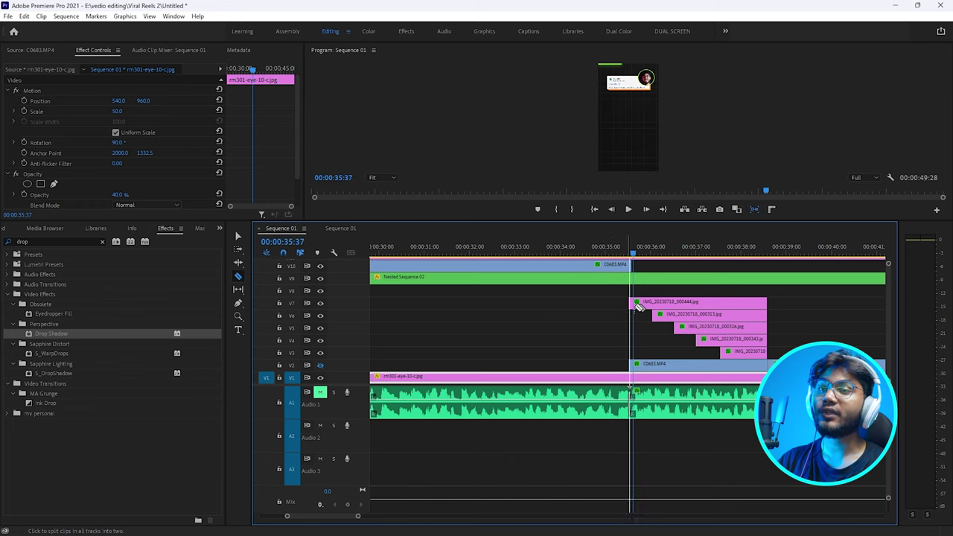
{"action": "left_click", "coordinate": [645, 303]}
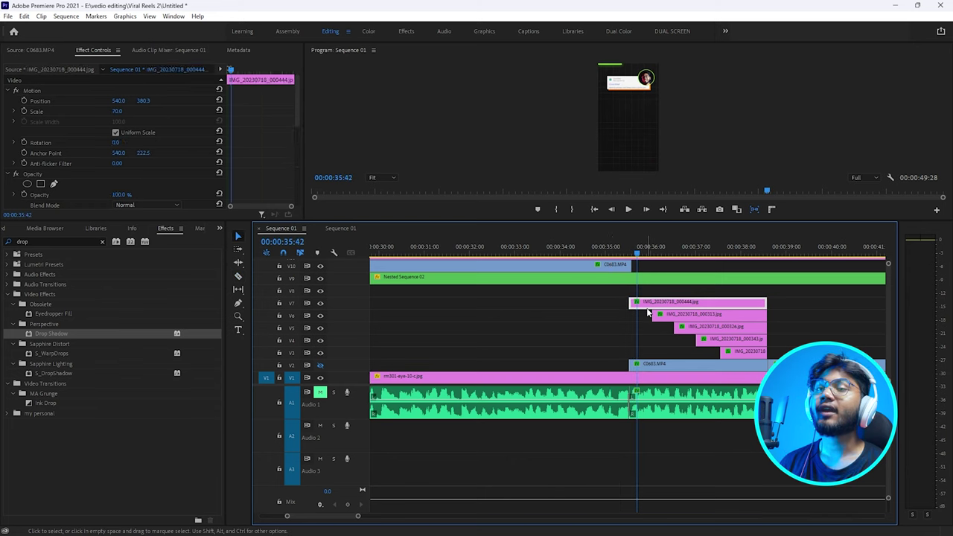
Keyframe the top card's Position so it starts off-frame right, around X 1483.
{"action": "left_click", "coordinate": [24, 101]}
{"action": "key", "text": "Left"}
{"action": "key", "text": "Left"}
{"action": "key", "text": "Left"}
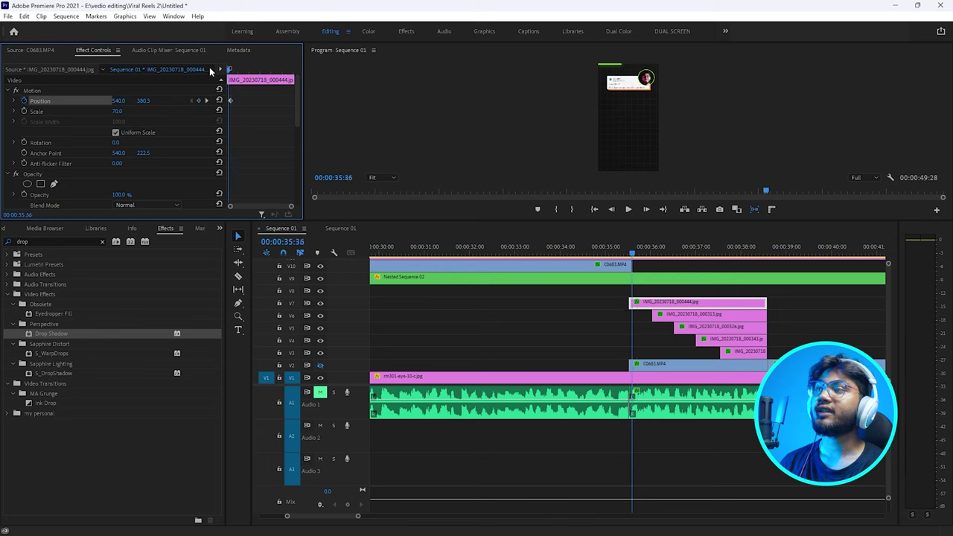
{"action": "mouse_move", "coordinate": [119, 101]}
{"action": "left_mouse_down"}
{"action": "mouse_move", "coordinate": [186, 101]}
{"action": "mouse_move", "coordinate": [148, 142]}
{"action": "left_mouse_up"}
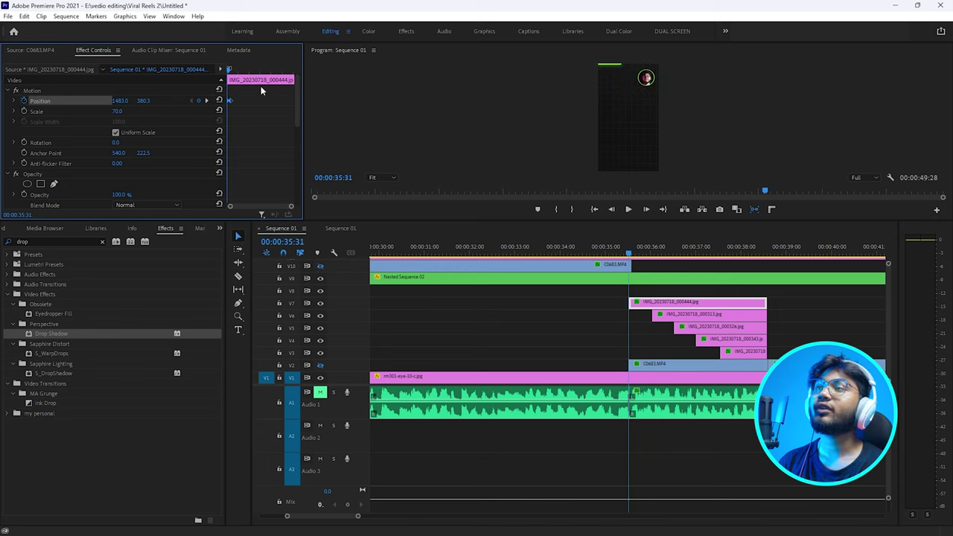
{"action": "right_click", "coordinate": [233, 102]}
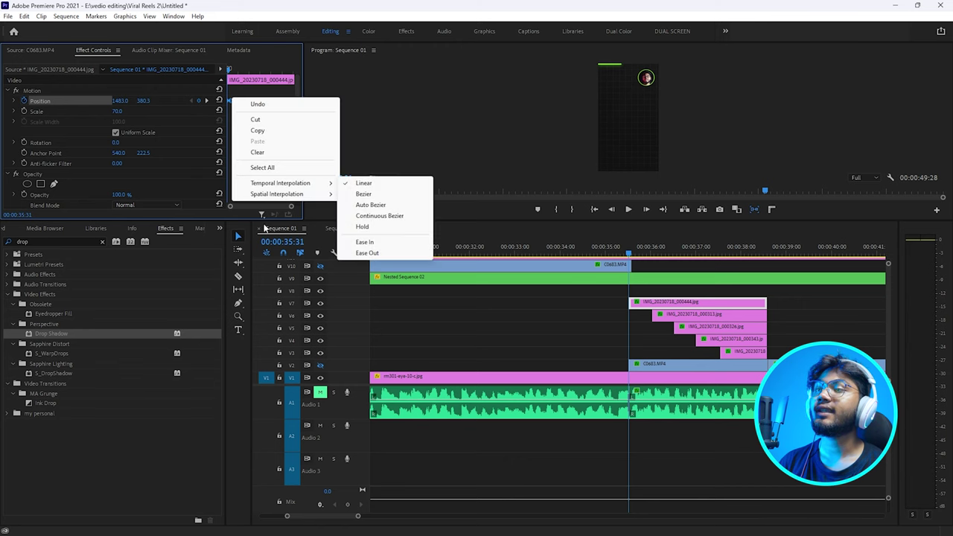
Enlarge the program preview and play the card slide-in animation.
{"action": "left_click_drag", "start_coordinate": [628, 248], "coordinate": [655, 247]}
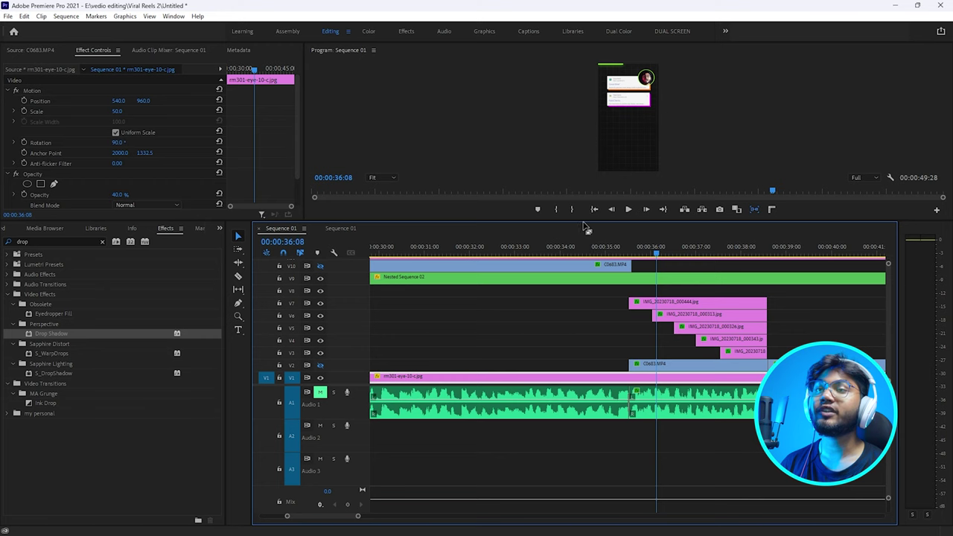
{"action": "left_click_drag", "start_coordinate": [584, 220], "coordinate": [584, 474]}
{"action": "key", "text": "space"}
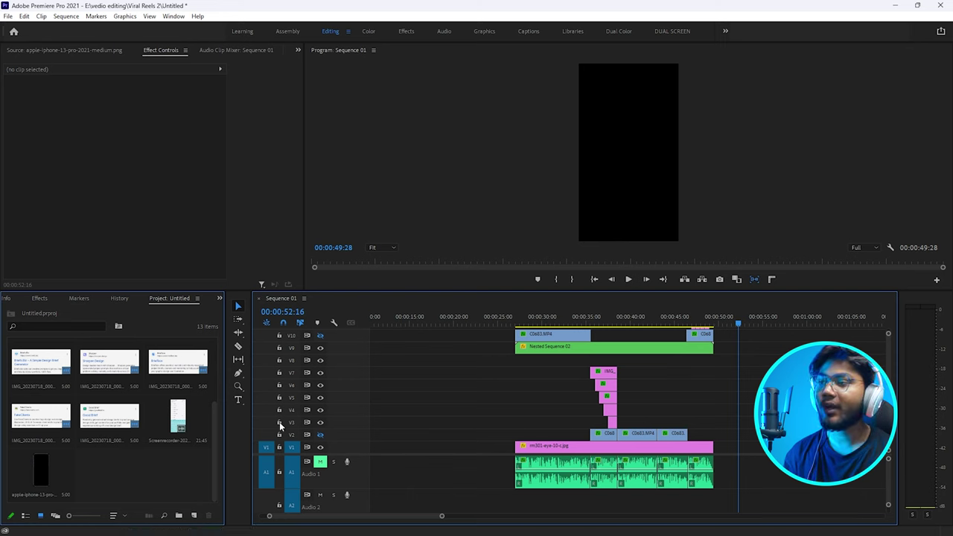
Preview the Screenrecorder clip, place it on V3, and scale it to 61.4%.
{"action": "double_click", "coordinate": [173, 411]}
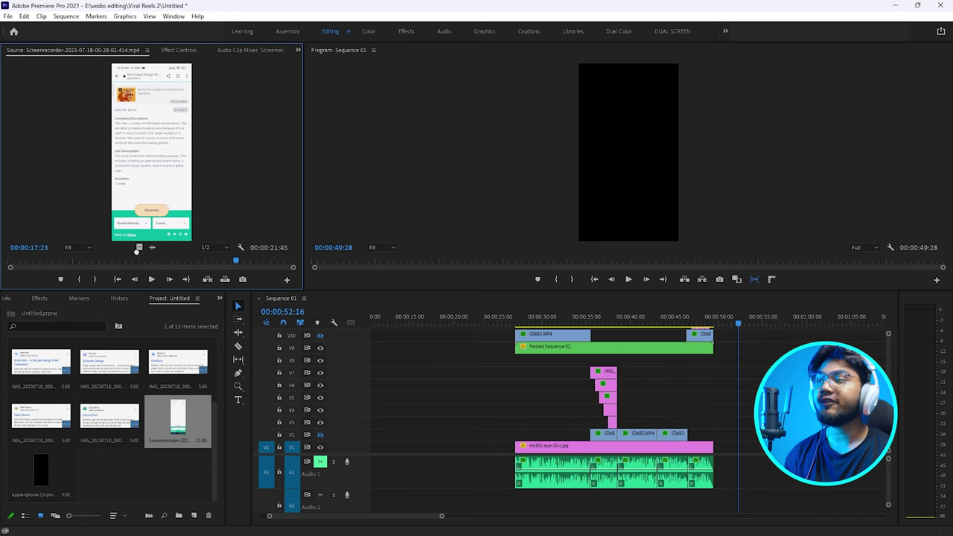
{"action": "left_click_drag", "start_coordinate": [551, 326], "coordinate": [619, 421]}
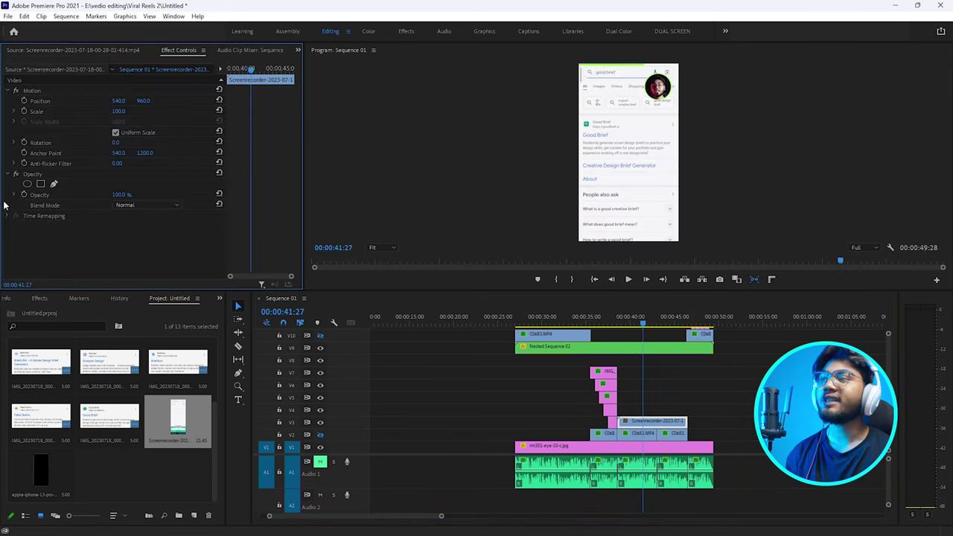
{"action": "mouse_move", "coordinate": [123, 111]}
{"action": "left_mouse_down"}
{"action": "mouse_move", "coordinate": [93, 111]}
{"action": "mouse_move", "coordinate": [120, 111]}
{"action": "left_mouse_up"}
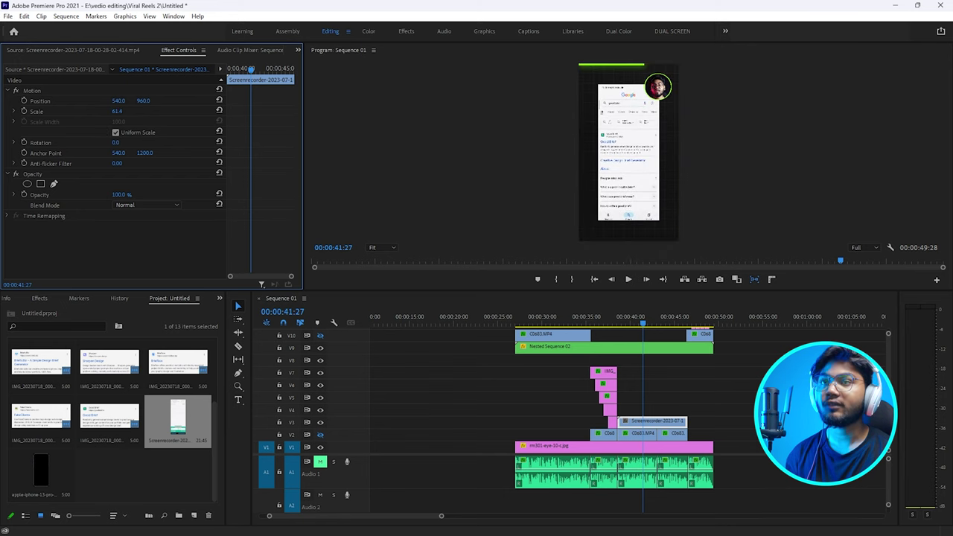
{"action": "left_click", "coordinate": [43, 478]}
{"action": "double_click", "coordinate": [44, 486]}
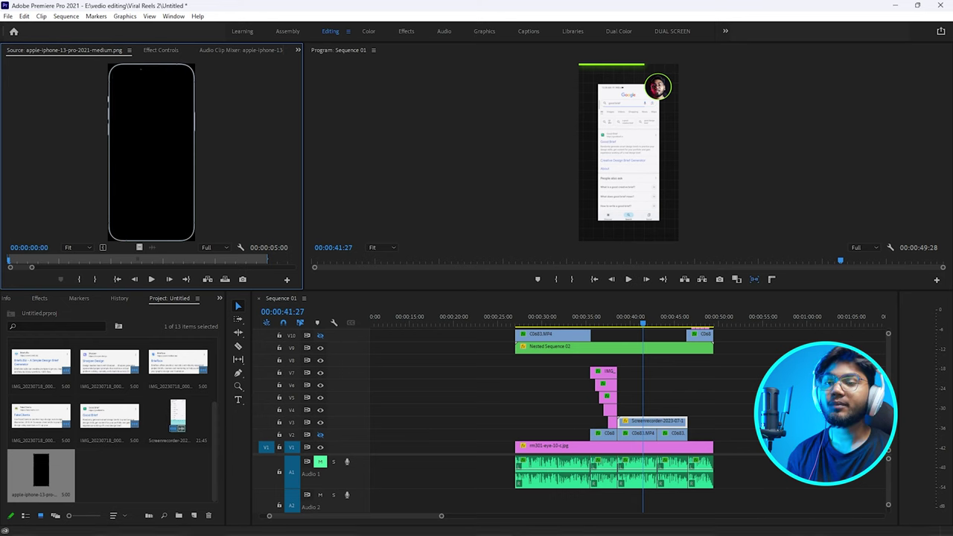
Search Google Images for 'smartphone png free' and put the iPhone 13 Pro PNG on V4.
{"action": "mouse_move", "coordinate": [533, 525]}
{"action": "left_click", "coordinate": [487, 524]}
{"action": "left_click", "coordinate": [405, 208]}
{"action": "type", "text": "S"}
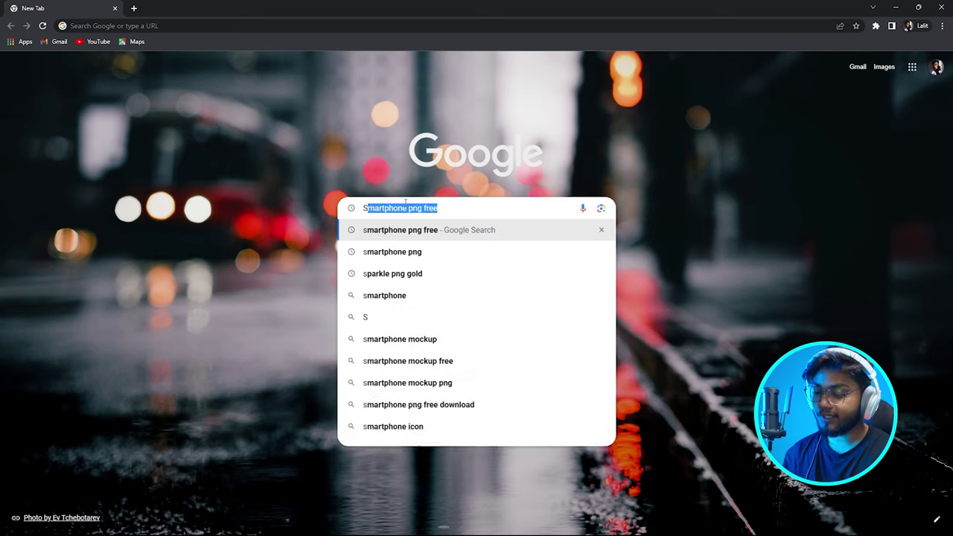
{"action": "type", "text": "MART"}
{"action": "key", "text": "Return"}
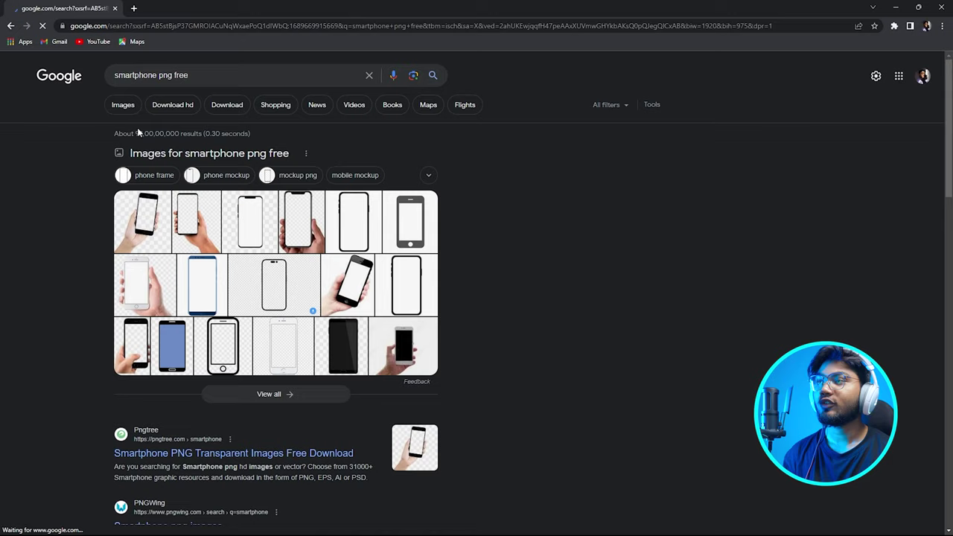
{"action": "left_click", "coordinate": [201, 153]}
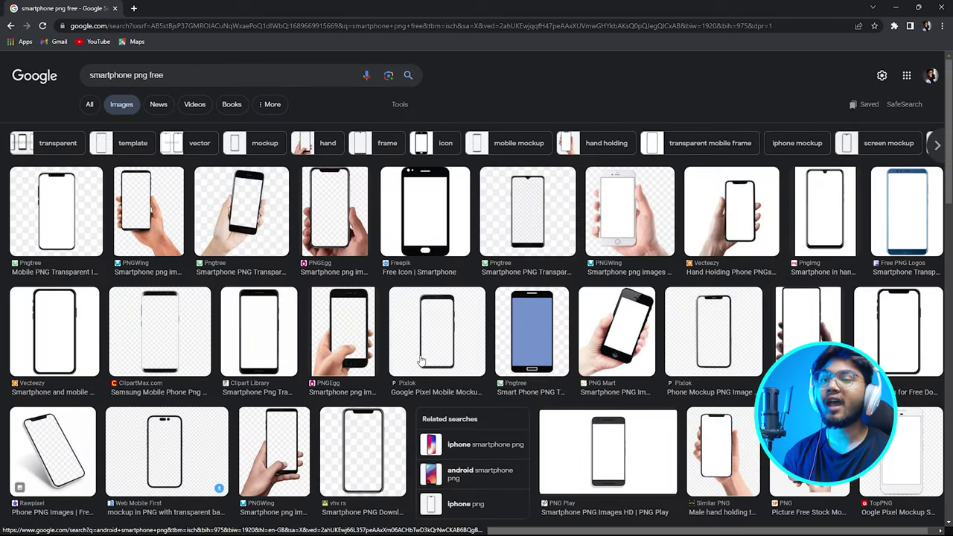
{"action": "scroll", "coordinate": [642, 360], "scroll_direction": "down", "scroll_amount": 5}
{"action": "scroll", "coordinate": [642, 361], "scroll_direction": "down", "scroll_amount": 3}
{"action": "scroll", "coordinate": [642, 360], "scroll_direction": "down", "scroll_amount": 3}
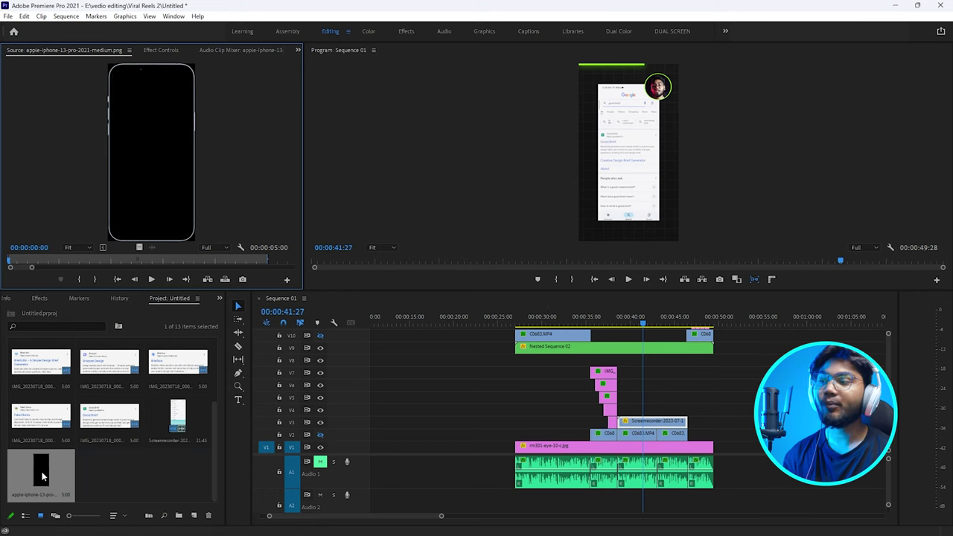
{"action": "left_click_drag", "start_coordinate": [43, 476], "coordinate": [623, 412]}
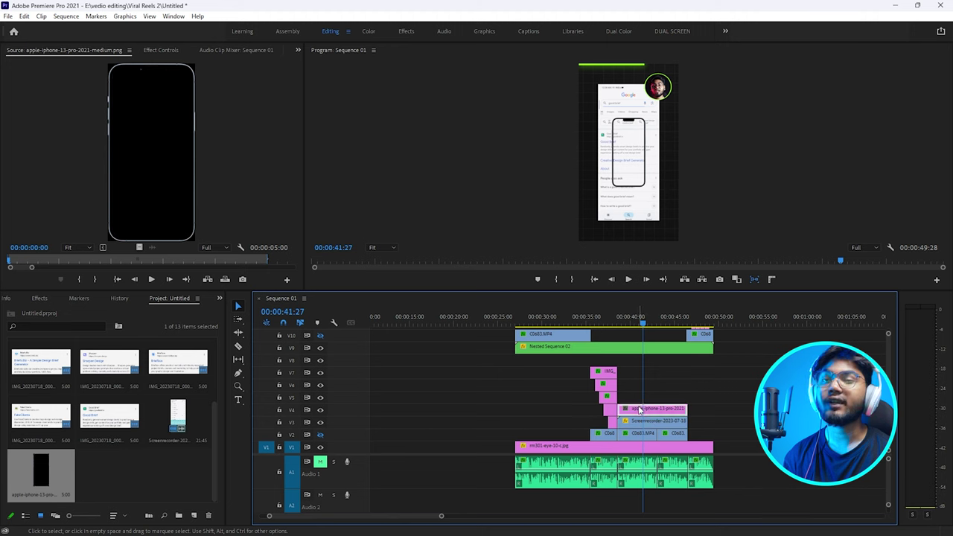
Scale the iPhone image clip on V4 up to about 198%.
{"action": "left_click", "coordinate": [655, 422]}
{"action": "left_click", "coordinate": [661, 412]}
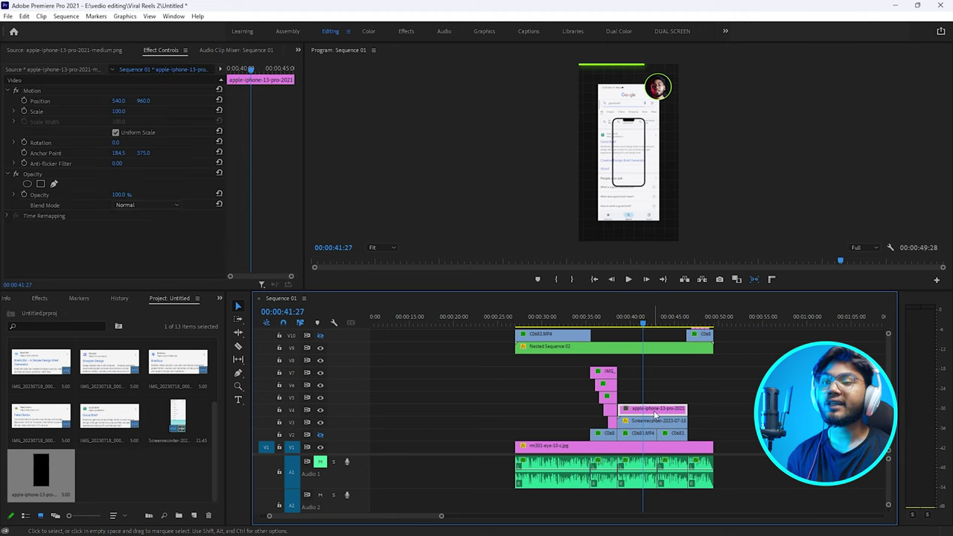
{"action": "left_click_drag", "start_coordinate": [128, 111], "coordinate": [205, 111]}
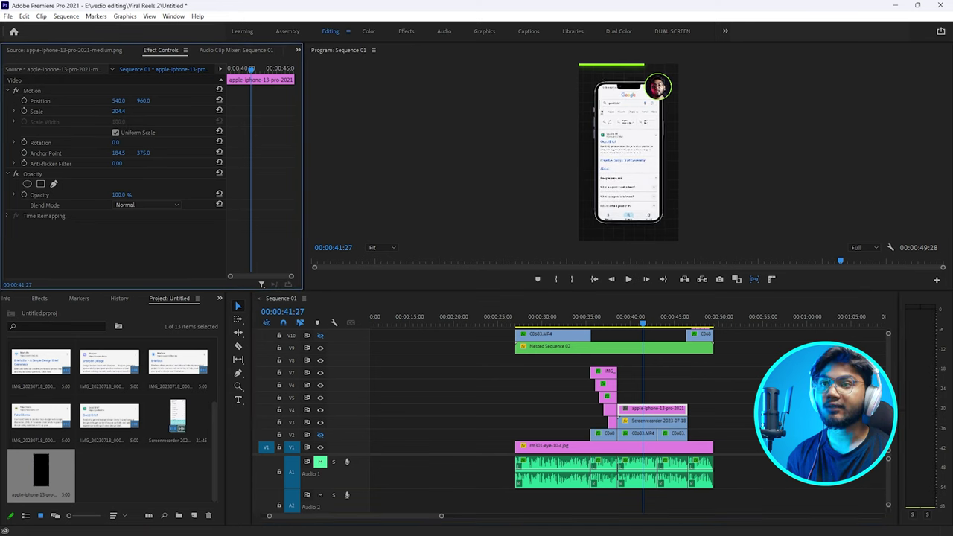
{"action": "left_click_drag", "start_coordinate": [128, 111], "coordinate": [113, 111]}
Draw a pen mask on the screen recording around the phone screen with Feather 0 and an expanded edge.
{"action": "left_click", "coordinate": [642, 461]}
{"action": "left_click", "coordinate": [53, 183]}
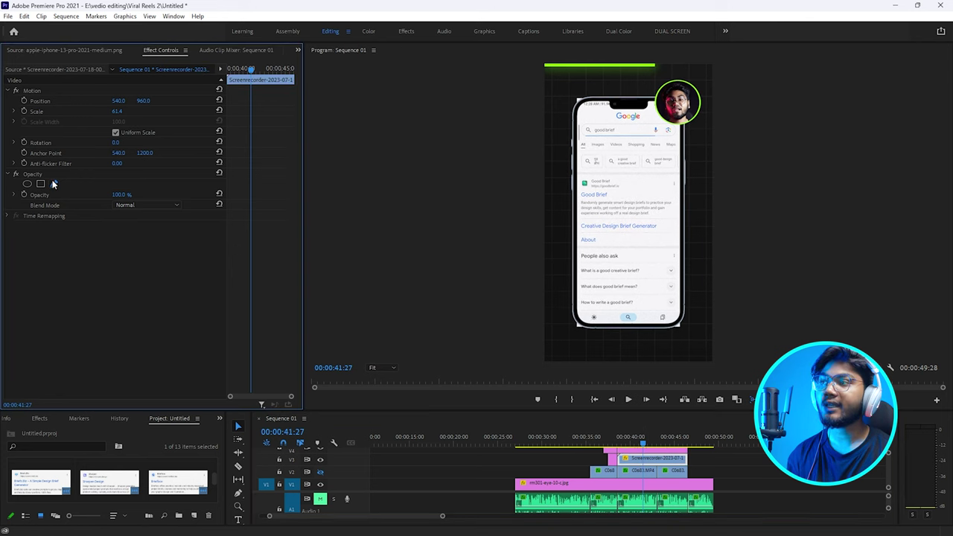
{"action": "left_click", "coordinate": [586, 97]}
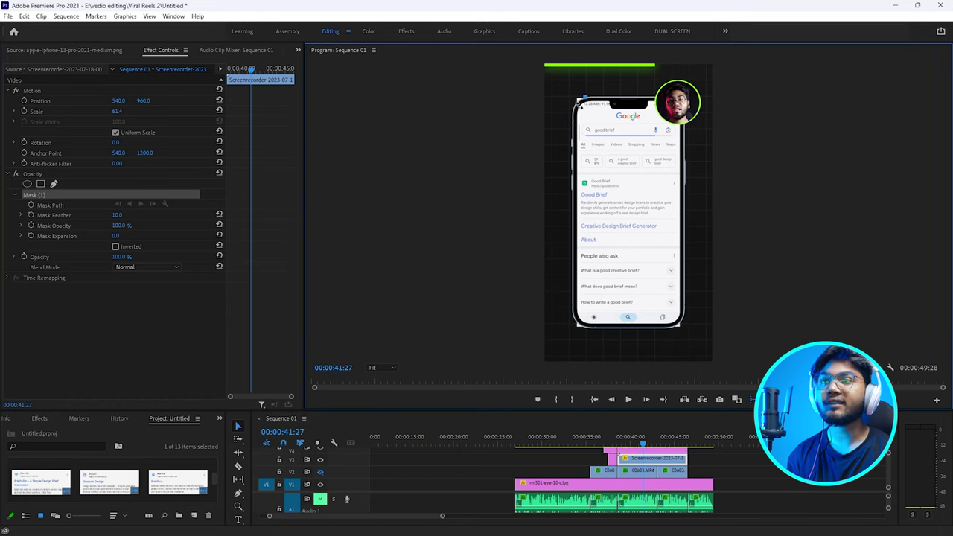
{"action": "left_click", "coordinate": [577, 105]}
{"action": "left_click_drag", "start_coordinate": [117, 216], "coordinate": [109, 216]}
{"action": "left_click", "coordinate": [149, 314]}
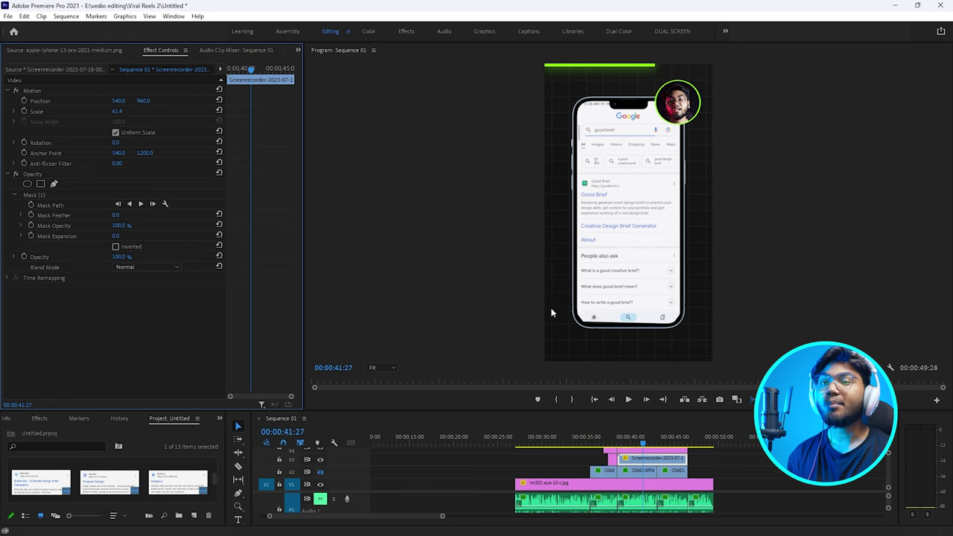
{"action": "mouse_move", "coordinate": [117, 236]}
{"action": "left_mouse_down"}
{"action": "mouse_move", "coordinate": [139, 236]}
{"action": "mouse_move", "coordinate": [109, 236]}
{"action": "left_mouse_up"}
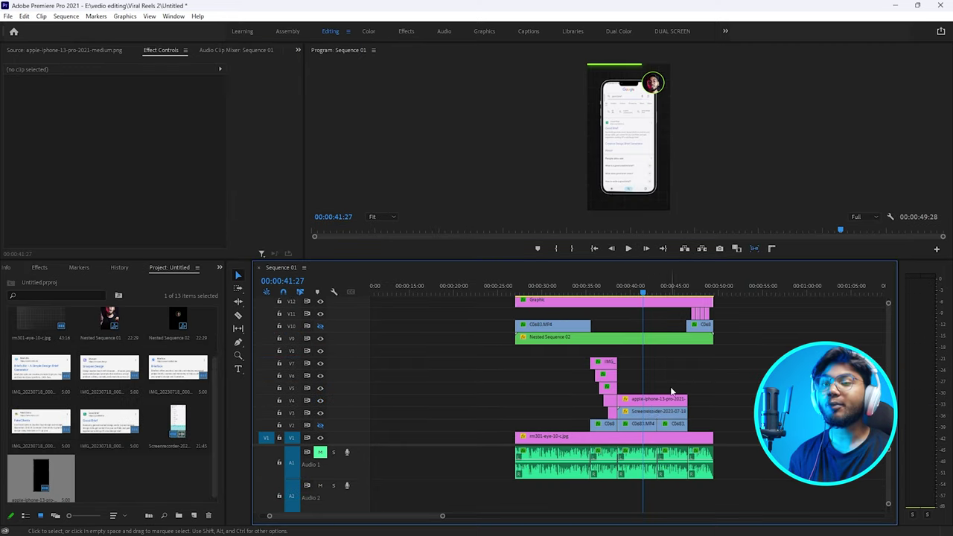
Nest the iPhone image and the masked screen recording into Nested Sequence 05.
{"action": "left_click_drag", "start_coordinate": [706, 403], "coordinate": [617, 390]}
{"action": "right_click", "coordinate": [669, 419]}
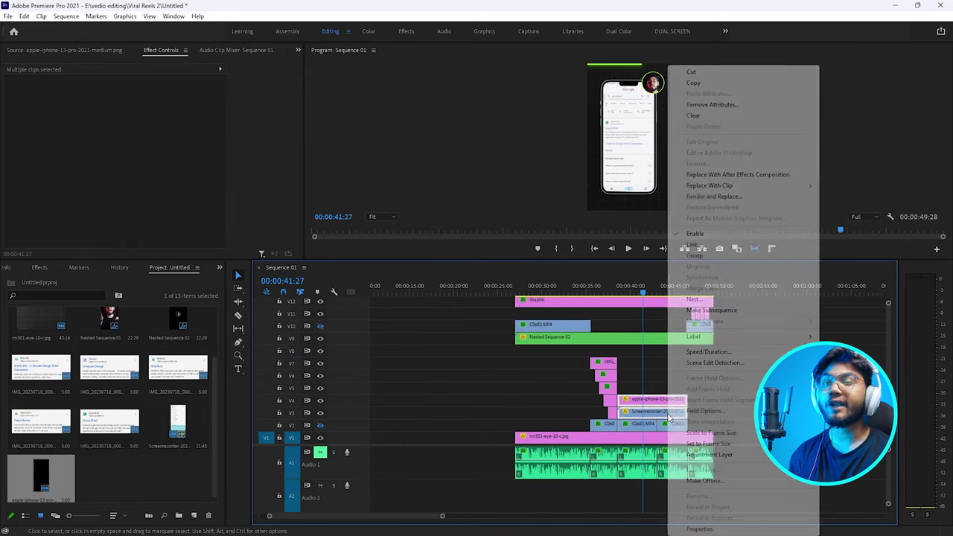
{"action": "left_click", "coordinate": [693, 298]}
{"action": "key", "text": "Return"}
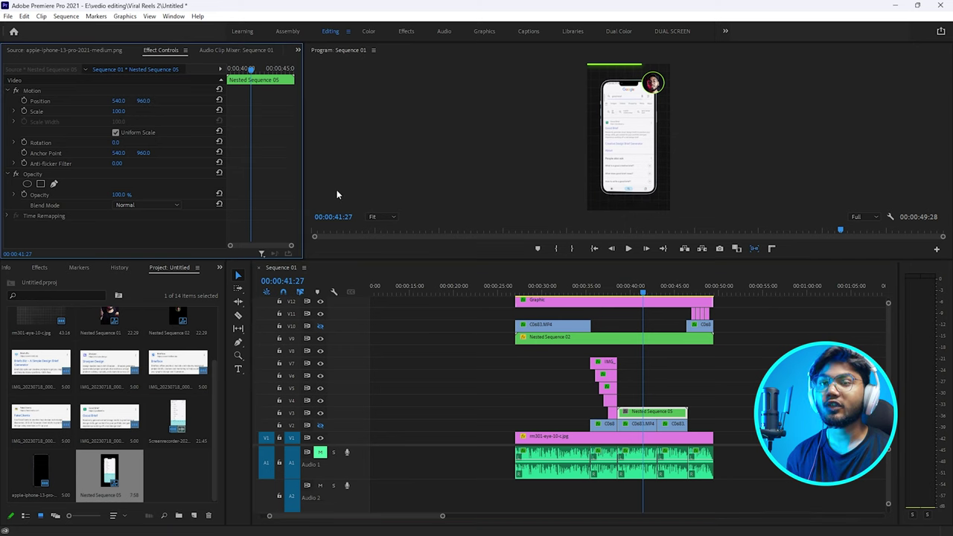
{"action": "left_click", "coordinate": [653, 289]}
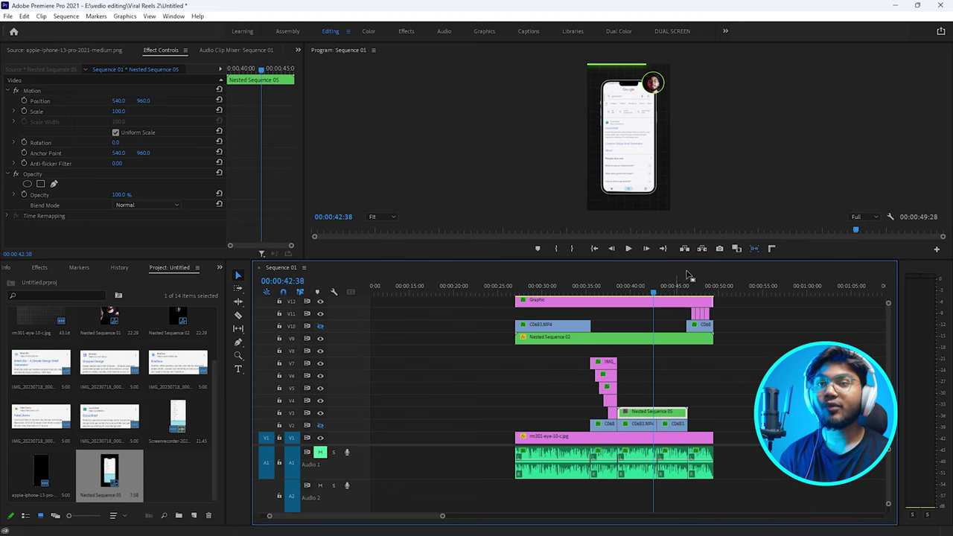
Play back the ending TEXT title, then park the playhead on an empty frame after the clips with nothing selected.
{"action": "left_click_drag", "start_coordinate": [687, 289], "coordinate": [692, 289]}
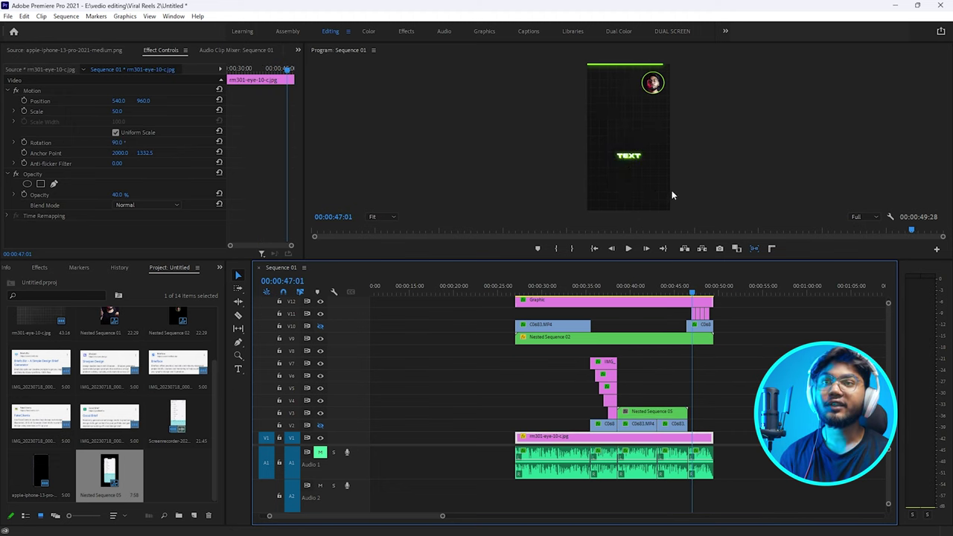
{"action": "key", "text": "space"}
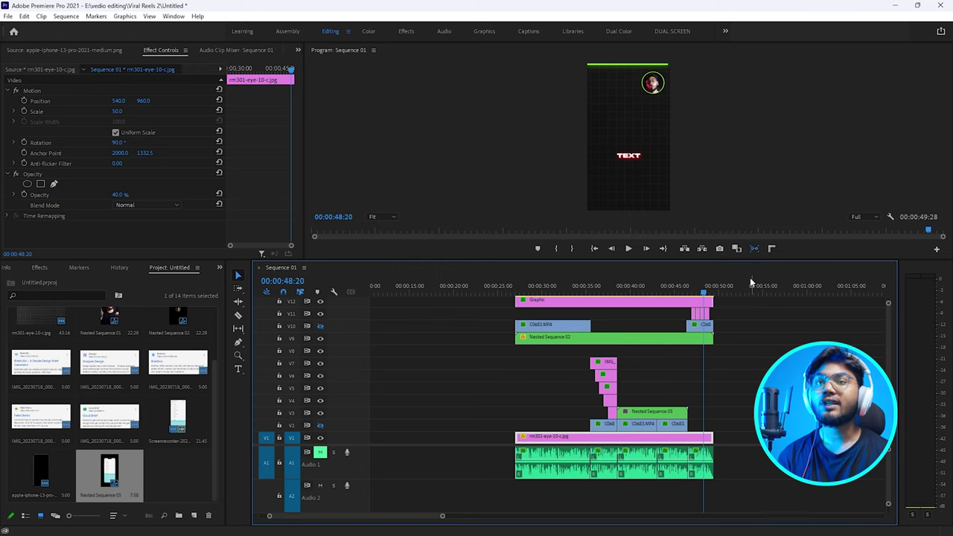
{"action": "left_click", "coordinate": [726, 292]}
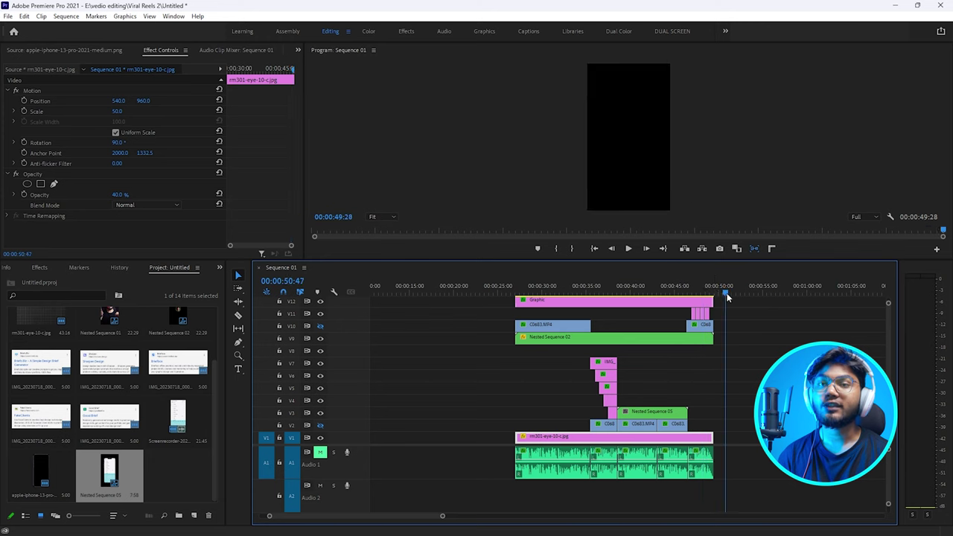
{"action": "left_click", "coordinate": [732, 408]}
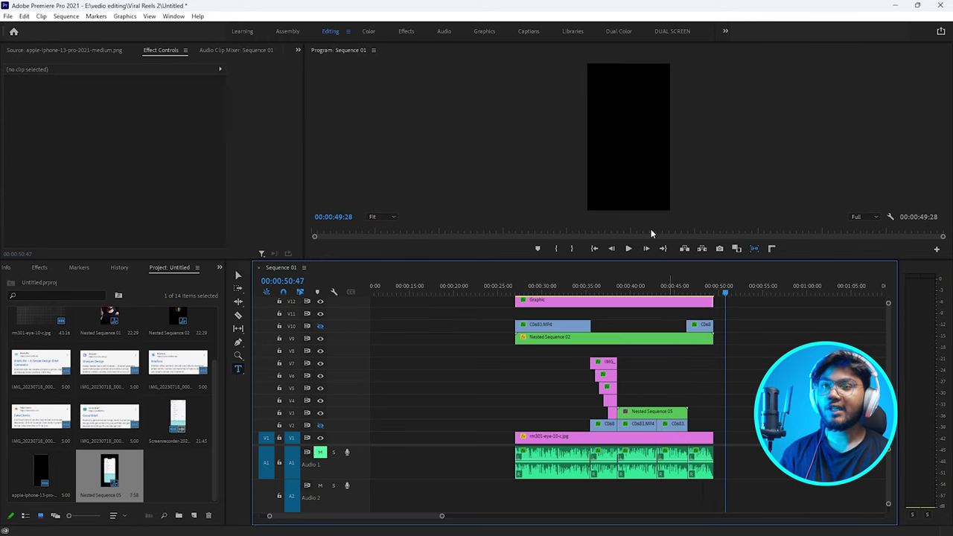
Add a 'TEXT' title in capitals, nudge it into place, and set its font to Akira Expanded.
{"action": "left_click", "coordinate": [626, 146]}
{"action": "key", "text": "Caps_Lock"}
{"action": "type", "text": "TEXT"}
{"action": "key", "text": "Escape"}
{"action": "left_click_drag", "start_coordinate": [649, 134], "coordinate": [636, 138]}
{"action": "left_click", "coordinate": [65, 196]}
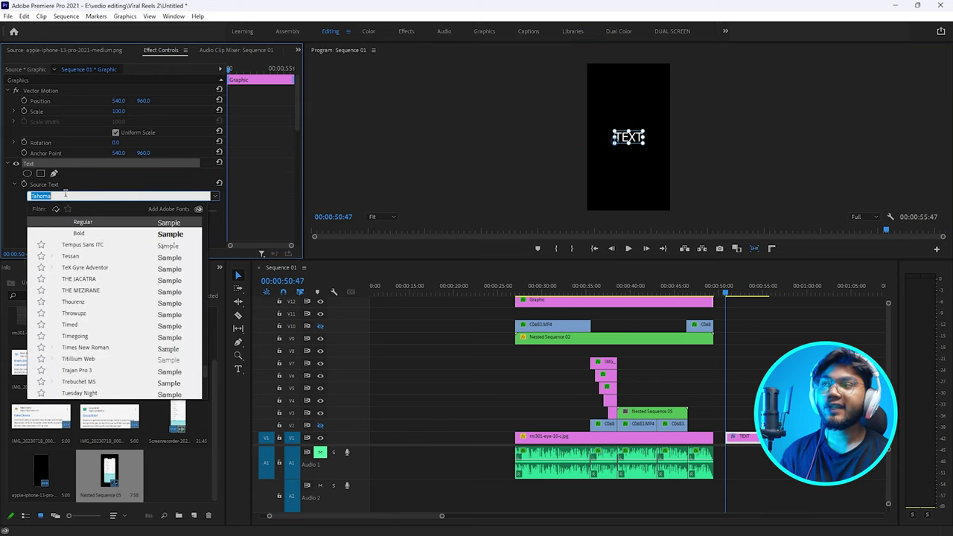
{"action": "type", "text": "A"}
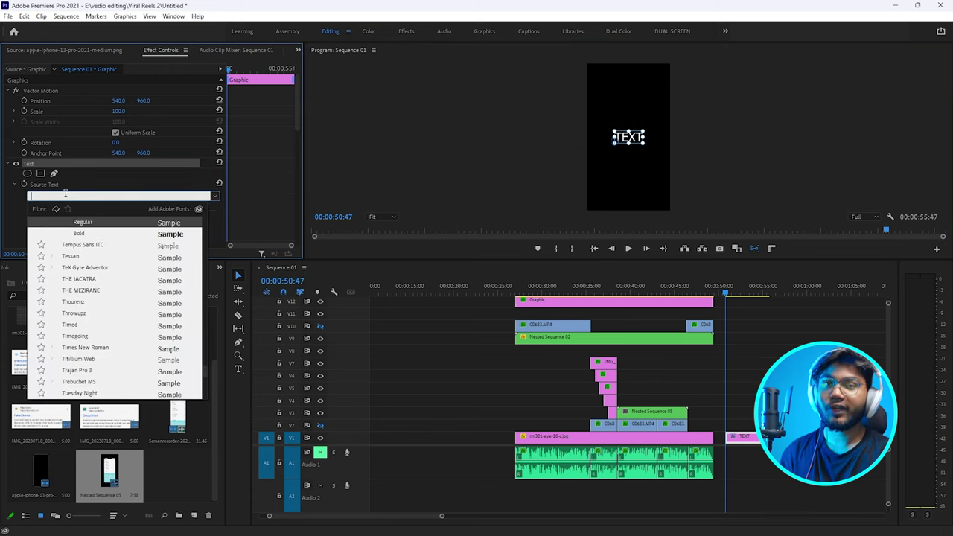
{"action": "type", "text": "KIRA"}
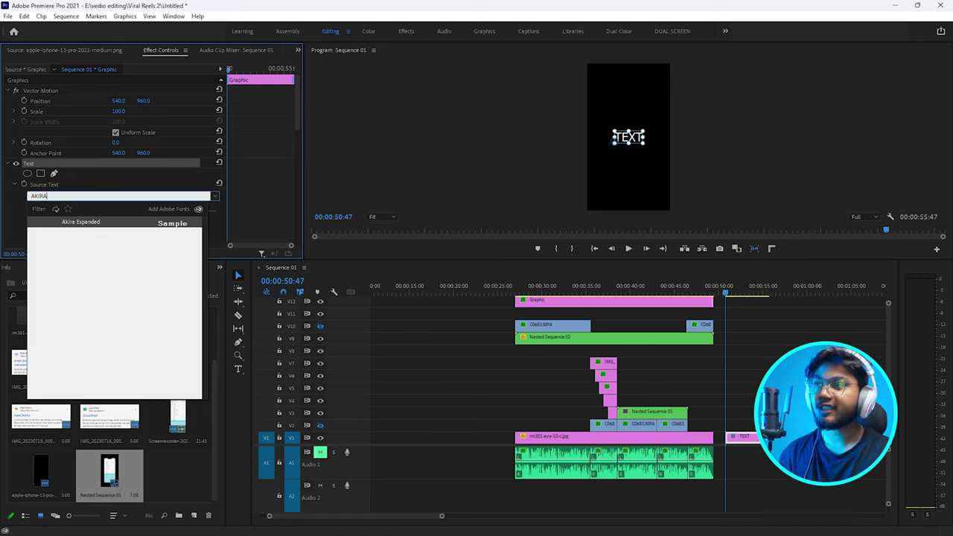
{"action": "key", "text": "Return"}
Enable the title's shadow with 100% opacity, red FF0000 colour and distance 15.
{"action": "left_click", "coordinate": [30, 206]}
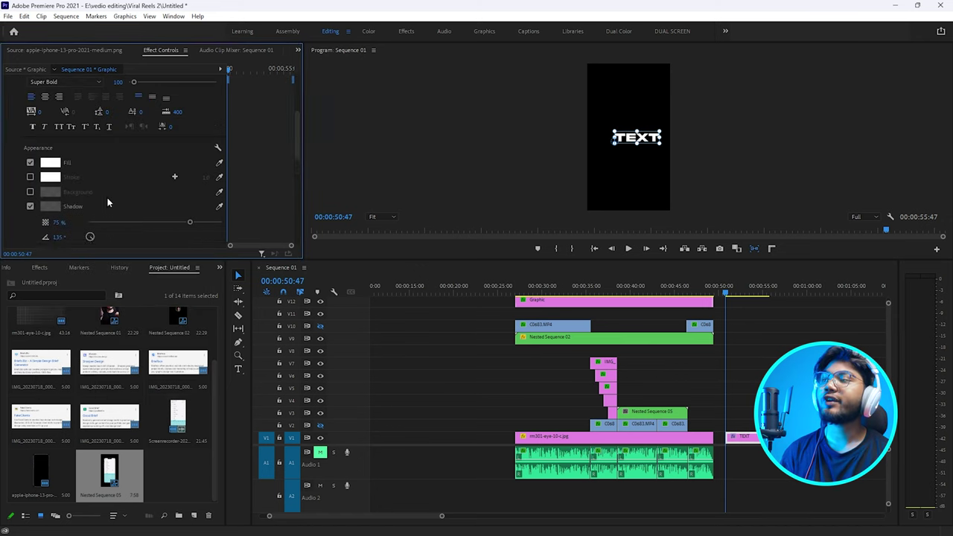
{"action": "scroll", "coordinate": [107, 197], "scroll_direction": "down", "scroll_amount": 2}
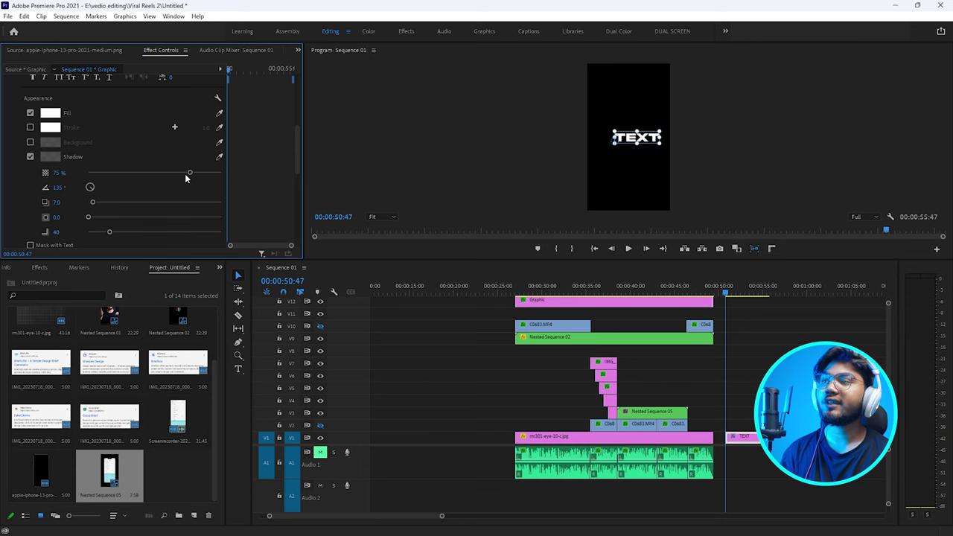
{"action": "left_click_drag", "start_coordinate": [190, 172], "coordinate": [221, 172]}
{"action": "left_click", "coordinate": [50, 156]}
{"action": "left_click_drag", "start_coordinate": [458, 354], "coordinate": [512, 482]}
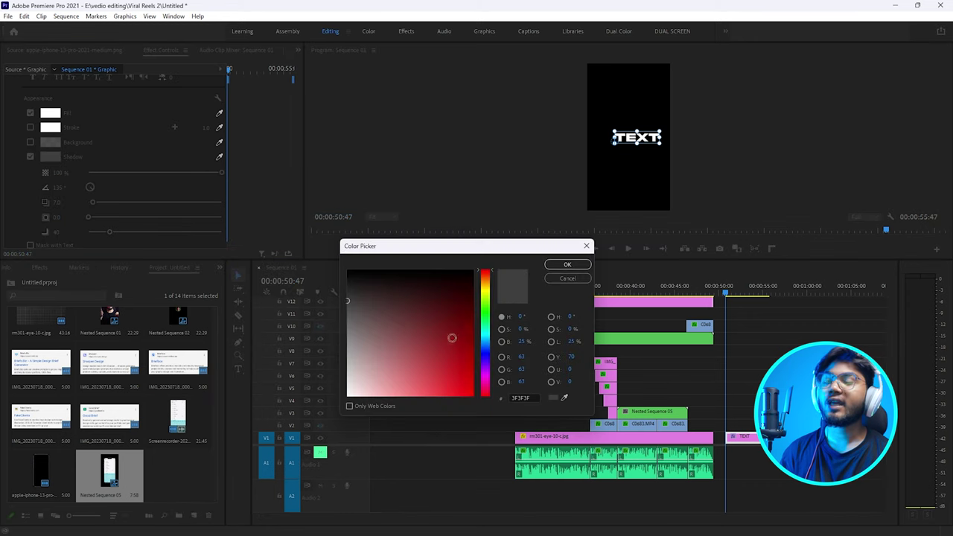
{"action": "left_click", "coordinate": [566, 264]}
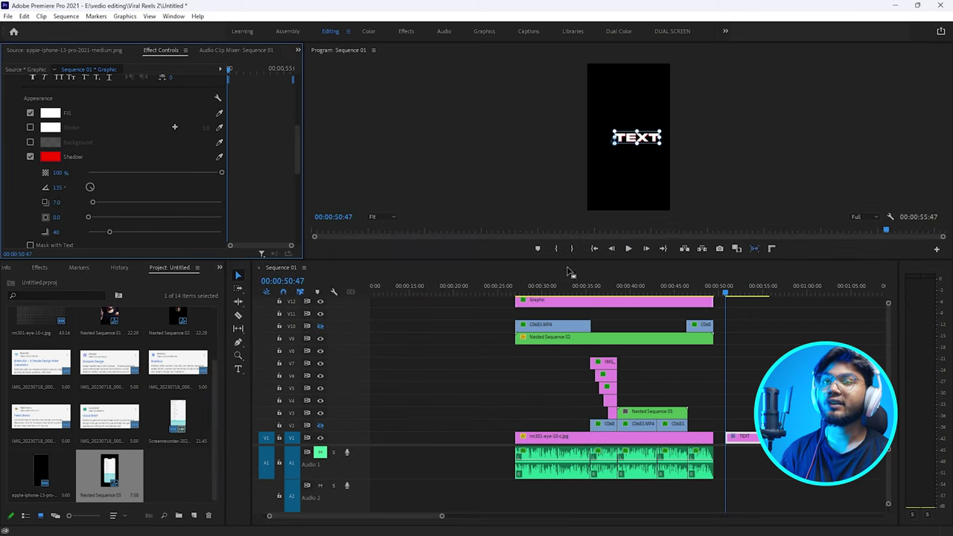
{"action": "left_click", "coordinate": [56, 201]}
{"action": "type", "text": "15"}
{"action": "key", "text": "Return"}
{"action": "left_click", "coordinate": [37, 268]}
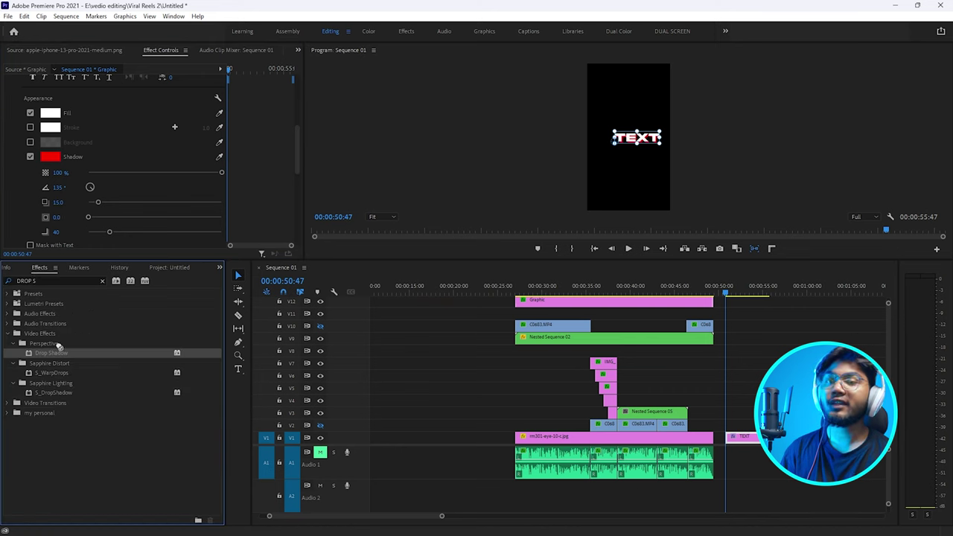
Apply a red Drop Shadow effect to the TEXT clip with direction 200° and softness 100.
{"action": "left_click_drag", "start_coordinate": [59, 345], "coordinate": [741, 436]}
{"action": "scroll", "coordinate": [60, 164], "scroll_direction": "up", "scroll_amount": 5}
{"action": "left_click", "coordinate": [118, 160]}
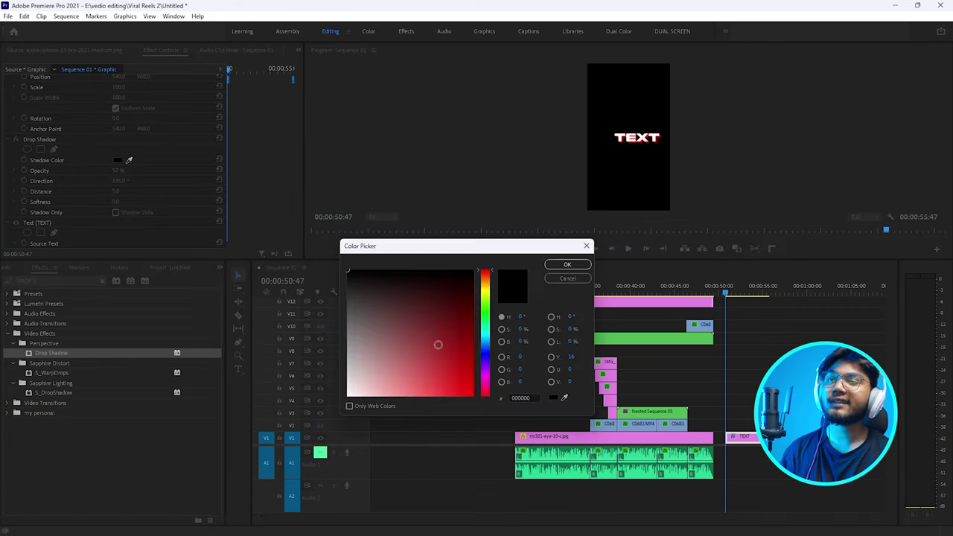
{"action": "left_click", "coordinate": [472, 395]}
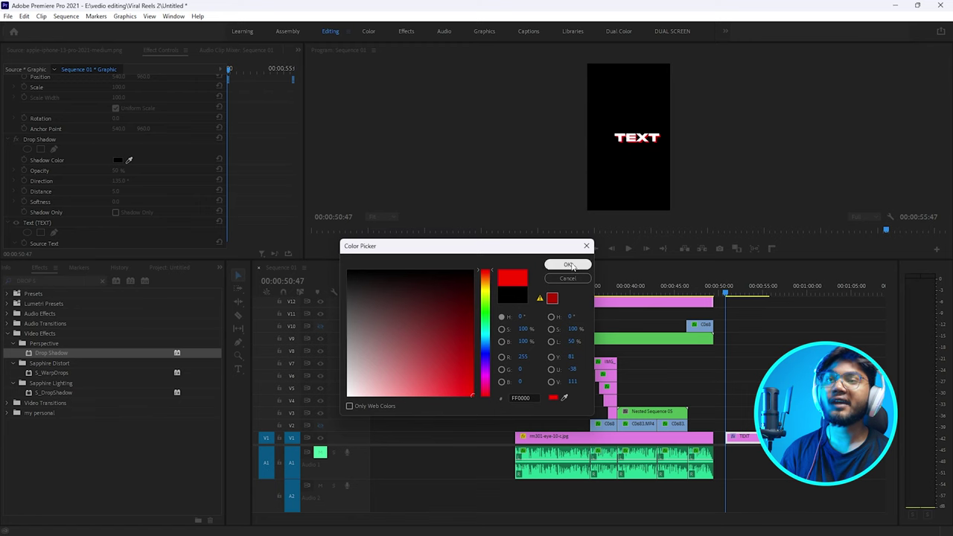
{"action": "left_click", "coordinate": [567, 264]}
{"action": "left_click", "coordinate": [119, 181]}
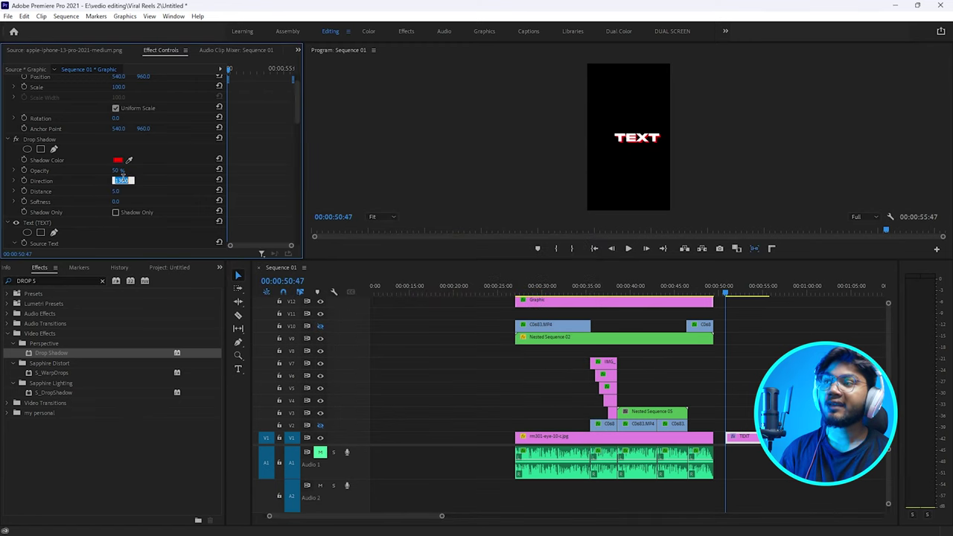
{"action": "type", "text": "200"}
{"action": "key", "text": "Return"}
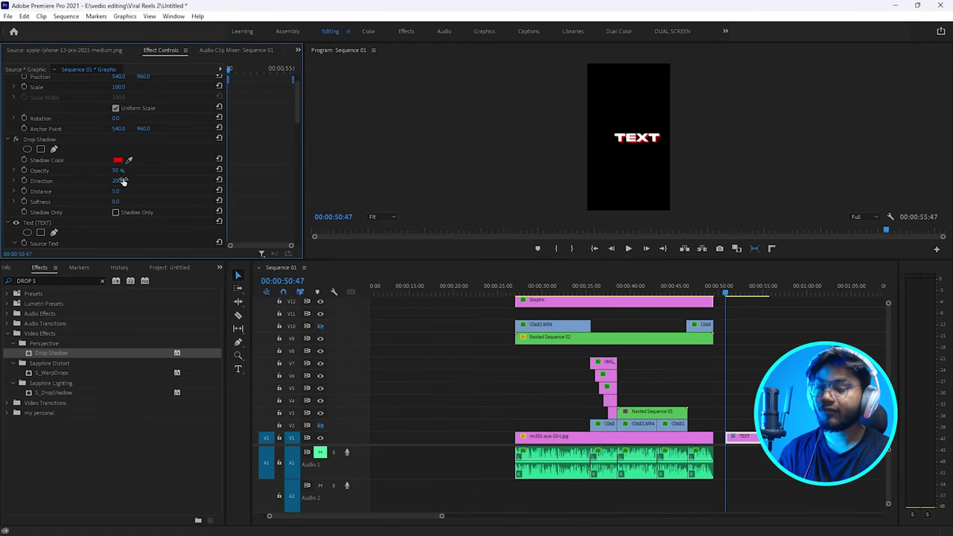
{"action": "left_click", "coordinate": [119, 202]}
{"action": "type", "text": "100"}
{"action": "key", "text": "Return"}
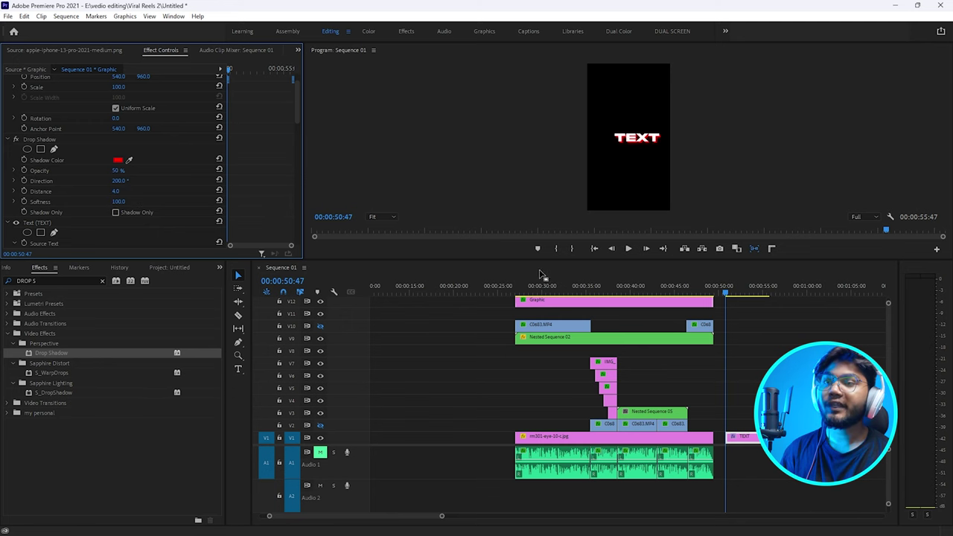
Enlarge the program monitor, then the timeline, by dragging the panel dividers.
{"action": "left_click_drag", "start_coordinate": [541, 259], "coordinate": [519, 413]}
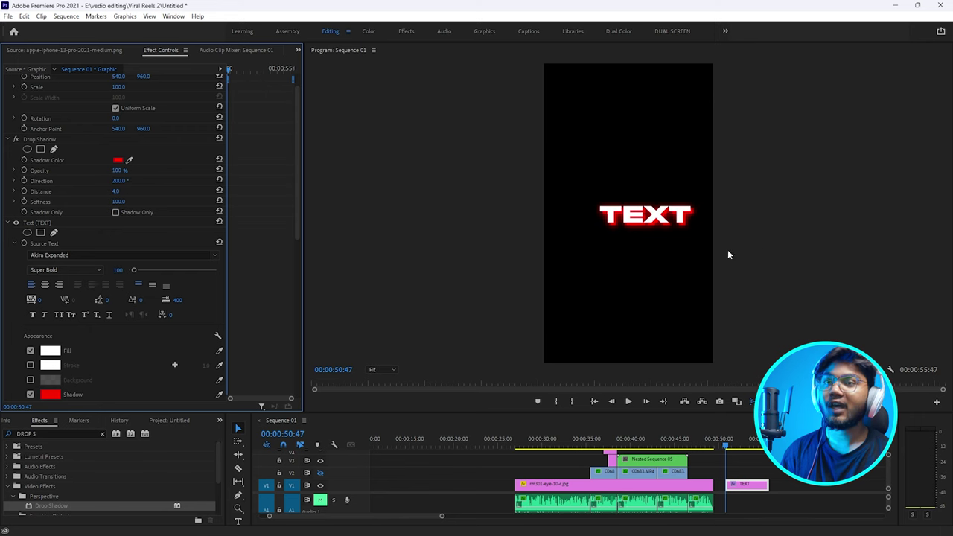
{"action": "left_click_drag", "start_coordinate": [744, 414], "coordinate": [779, 327]}
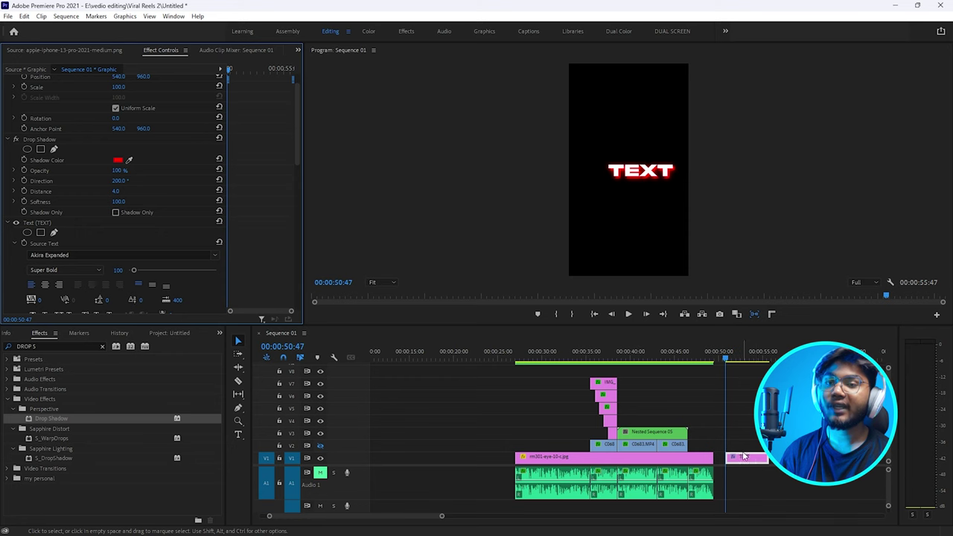
{"action": "scroll", "coordinate": [4, 131], "scroll_direction": "up", "scroll_amount": 1}
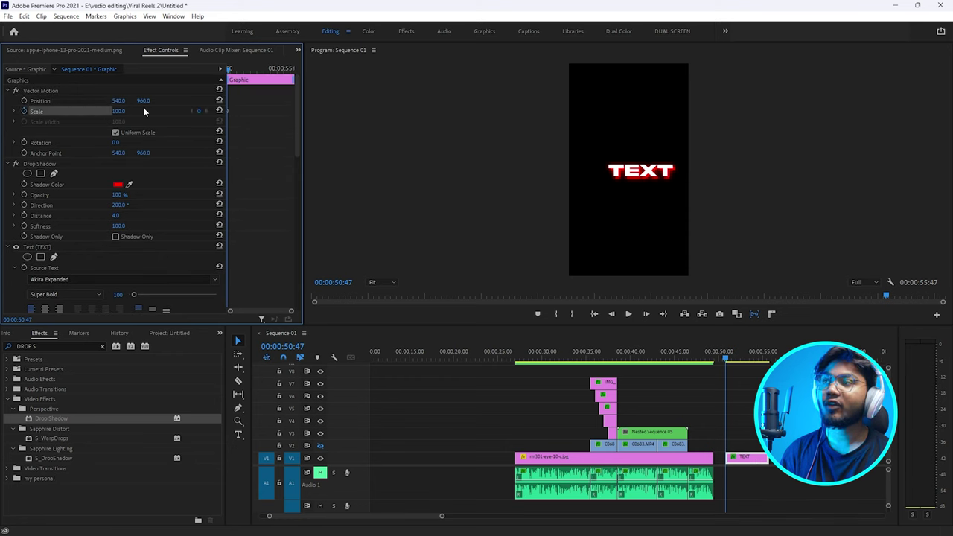
Keyframe the title's Scale at 110, then 90 five frames later, then 100.
{"action": "key", "text": "BackSpace"}
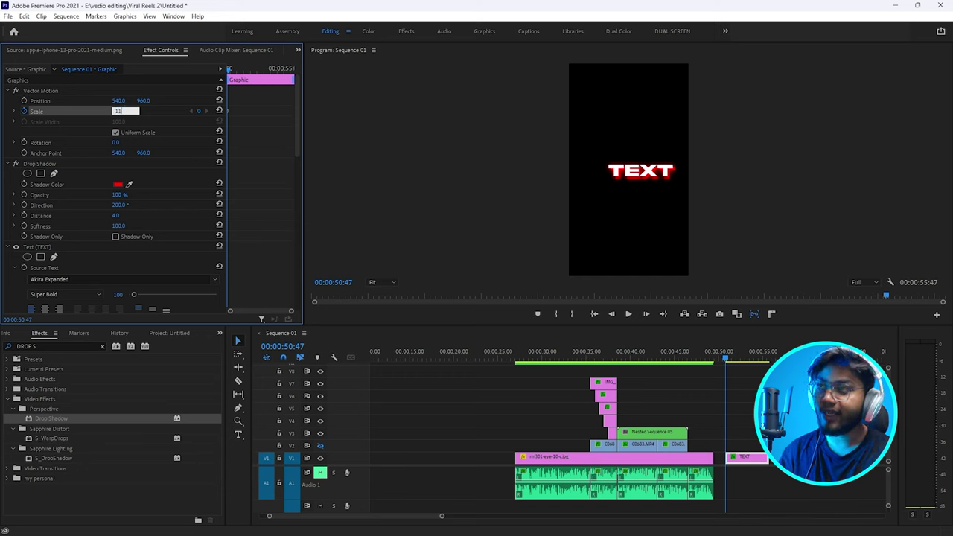
{"action": "type", "text": "0"}
{"action": "key", "text": "Return"}
{"action": "key", "text": "shift+Right"}
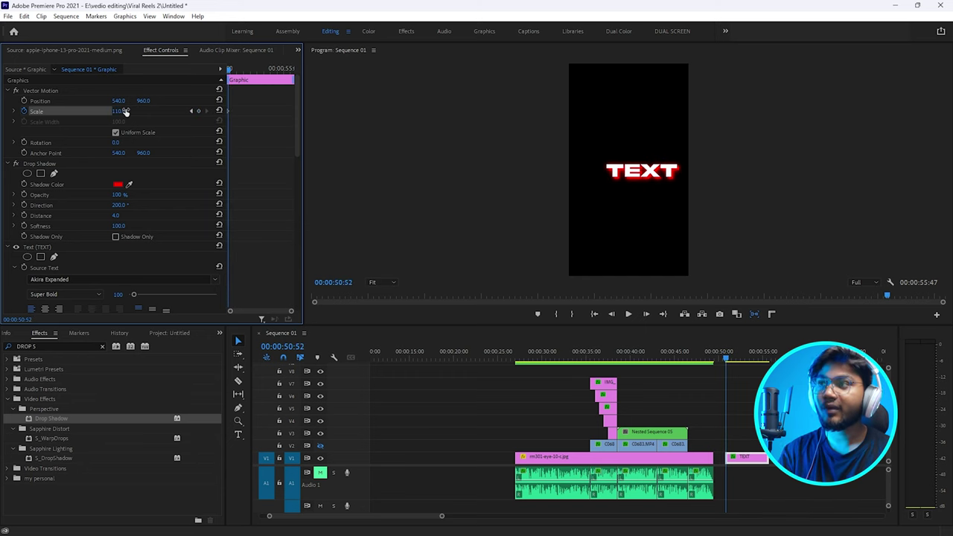
{"action": "key", "text": "BackSpace"}
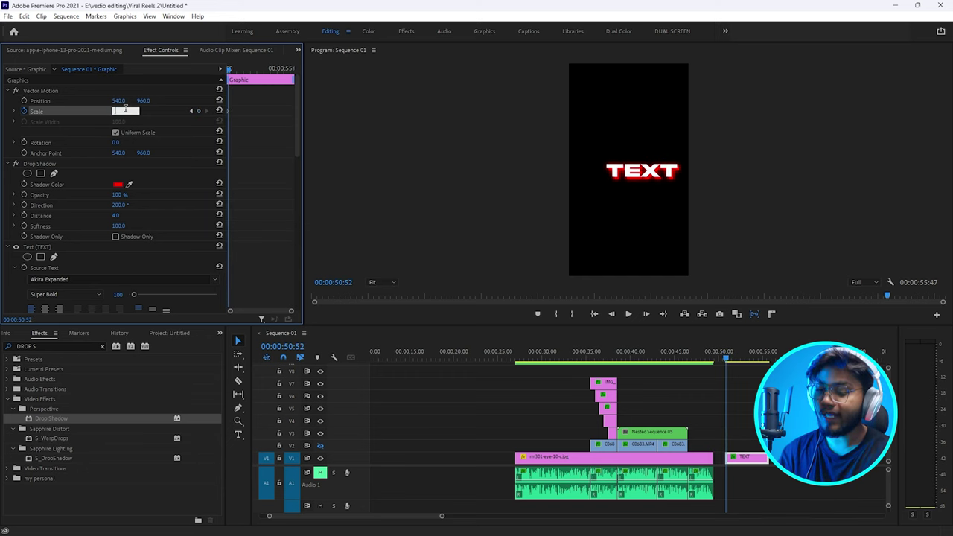
{"action": "type", "text": "90"}
{"action": "key", "text": "Return"}
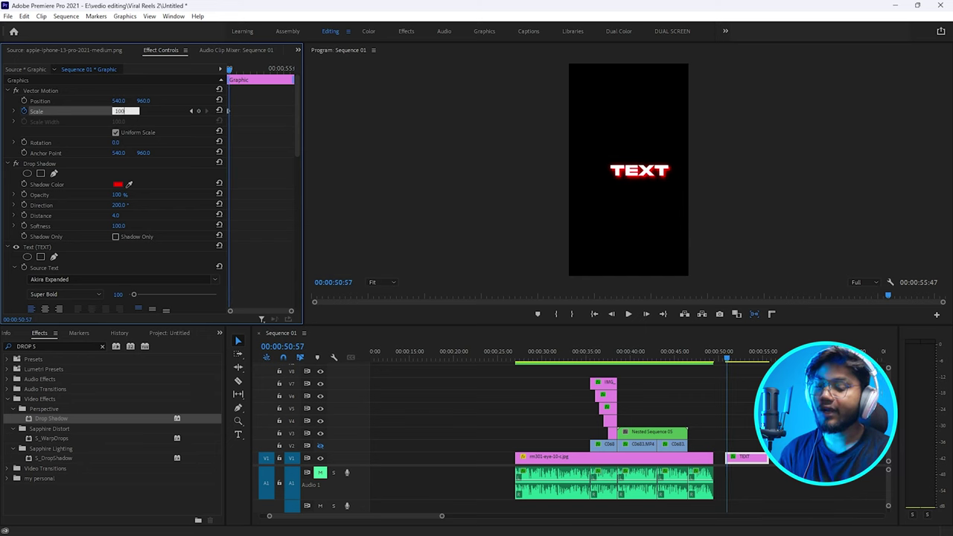
{"action": "key", "text": "Return"}
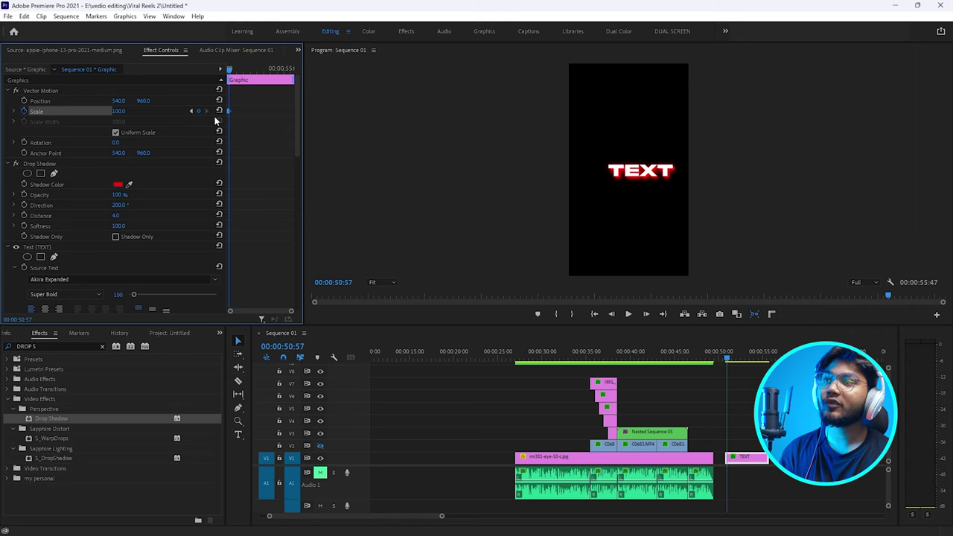
Apply Ease In to the Scale keyframe and scrub the timeline to preview the pop.
{"action": "right_click", "coordinate": [228, 114]}
{"action": "left_click", "coordinate": [252, 257]}
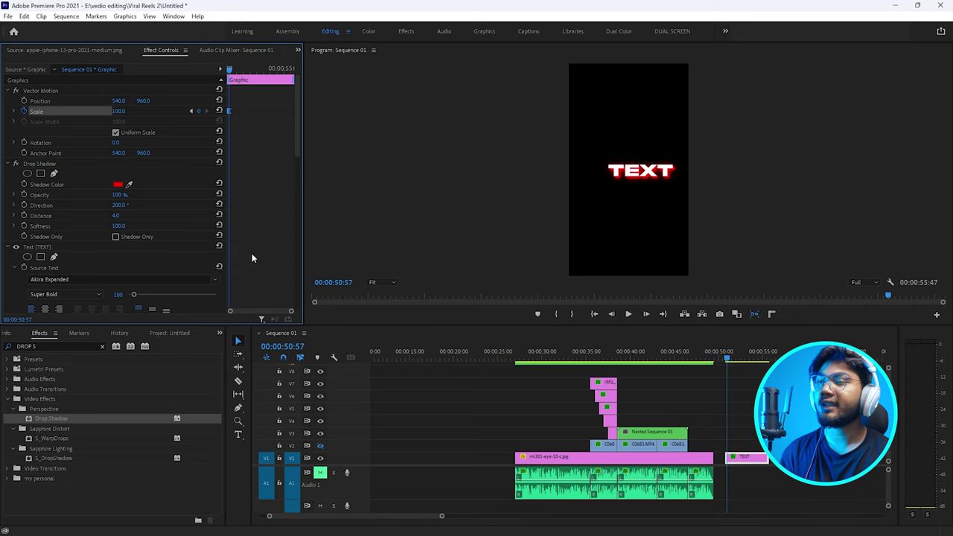
{"action": "left_click_drag", "start_coordinate": [720, 350], "coordinate": [729, 351]}
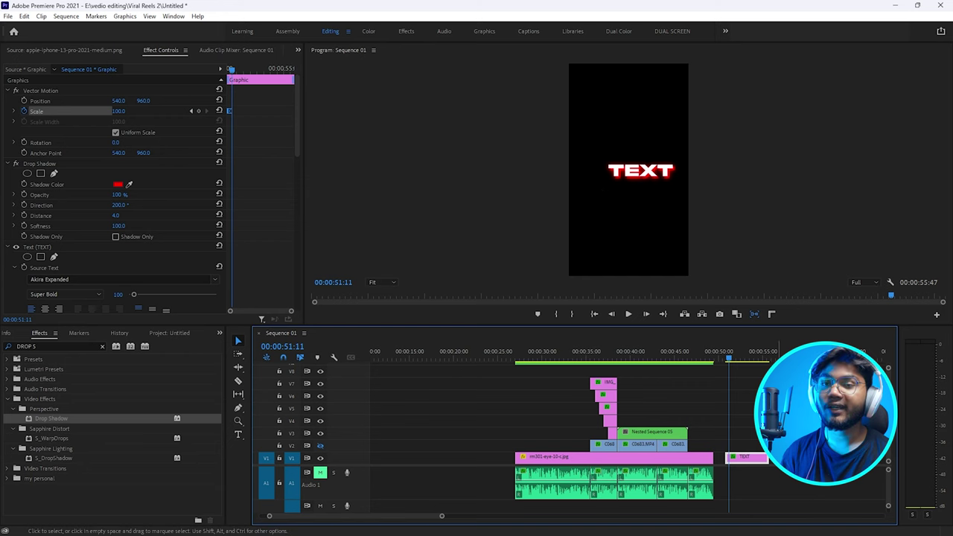
{"action": "mouse_move", "coordinate": [763, 457]}
{"action": "left_mouse_down"}
{"action": "mouse_move", "coordinate": [752, 458]}
{"action": "mouse_move", "coordinate": [767, 458]}
{"action": "left_mouse_up"}
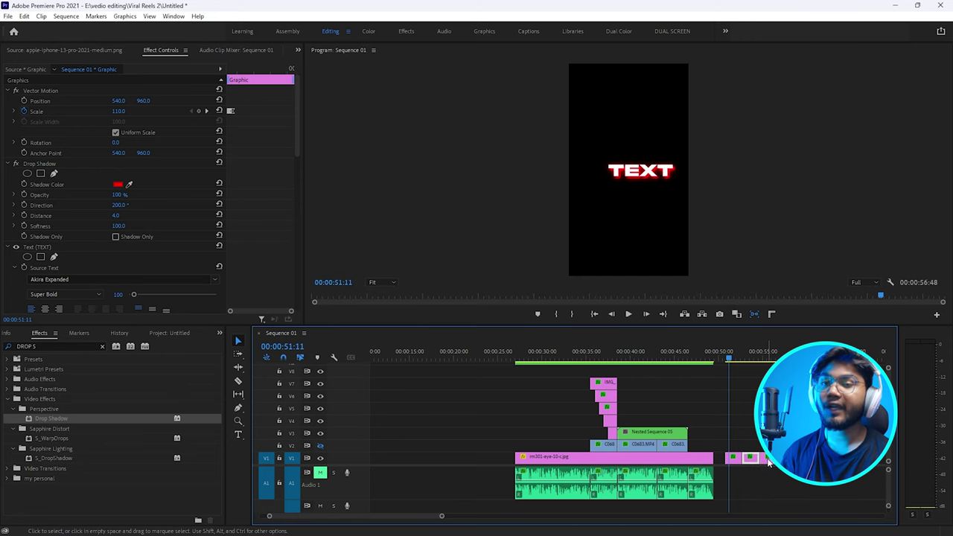
Change the copied title's Drop Shadow colour to blue 0C00FF and play back both titles.
{"action": "left_click", "coordinate": [129, 184]}
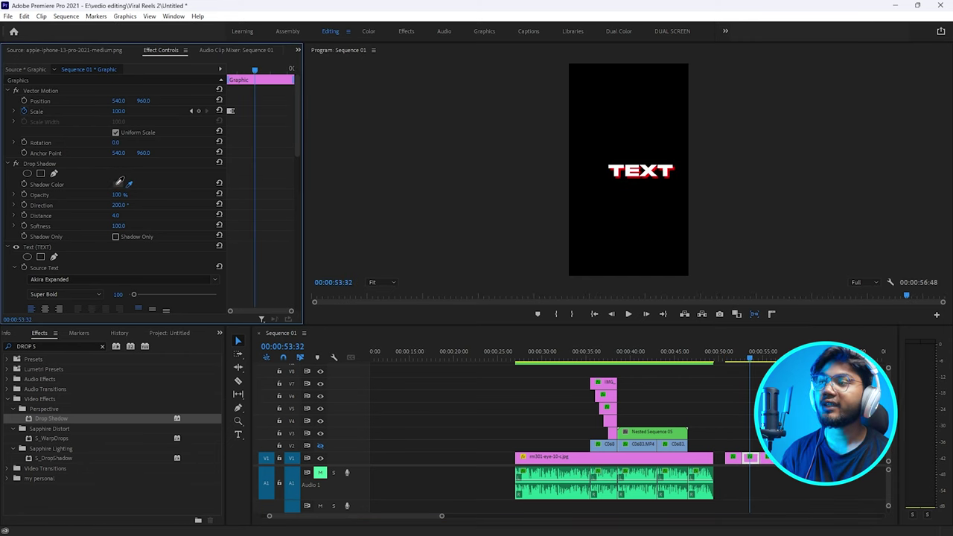
{"action": "left_click", "coordinate": [117, 184]}
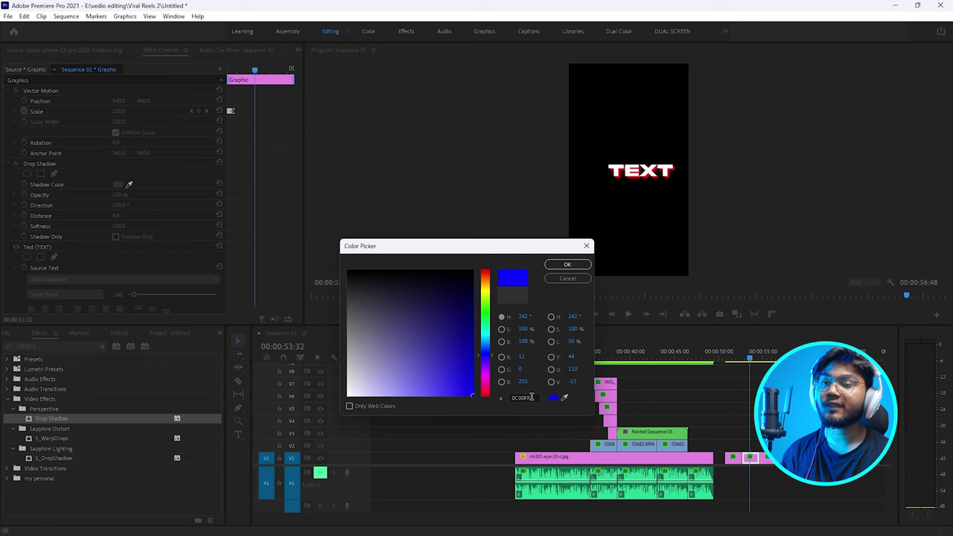
{"action": "left_click", "coordinate": [562, 265]}
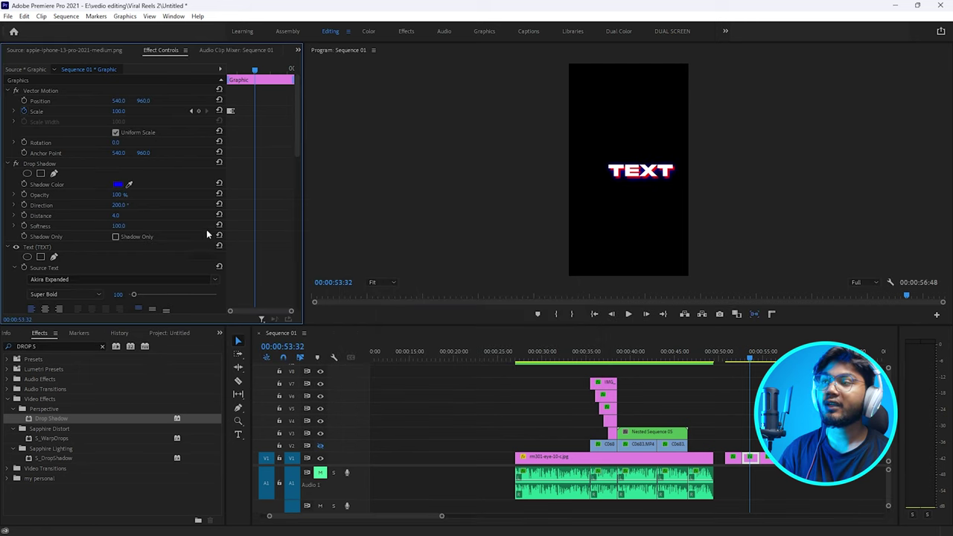
{"action": "scroll", "coordinate": [189, 201], "scroll_direction": "down", "scroll_amount": 5}
{"action": "left_click", "coordinate": [736, 360]}
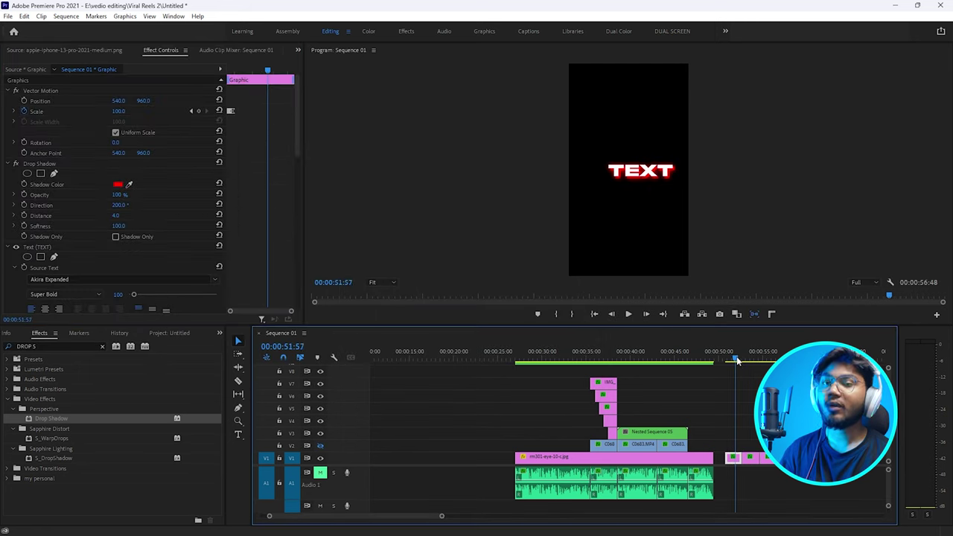
{"action": "key", "text": "space"}
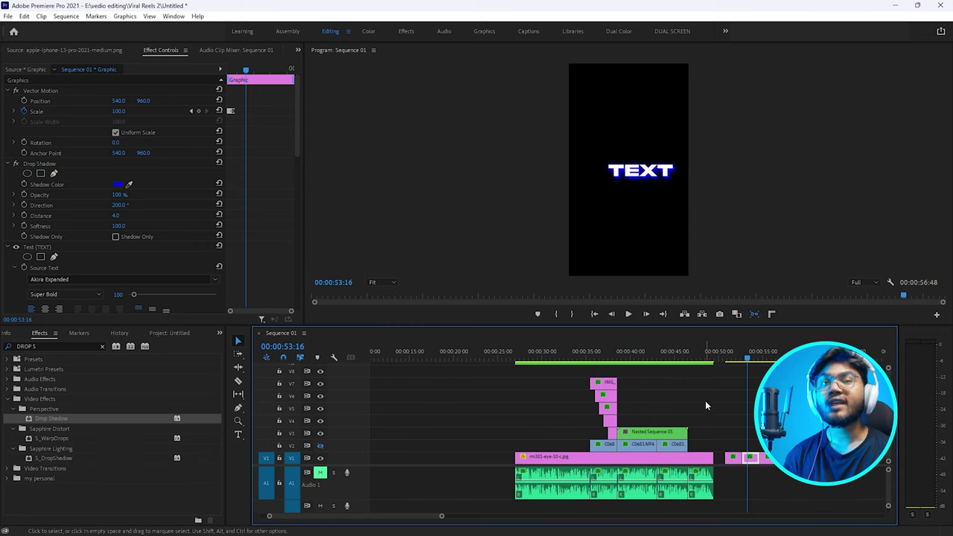
Launch Chrome with the browser profile and go to YouTube.
{"action": "mouse_move", "coordinate": [462, 509]}
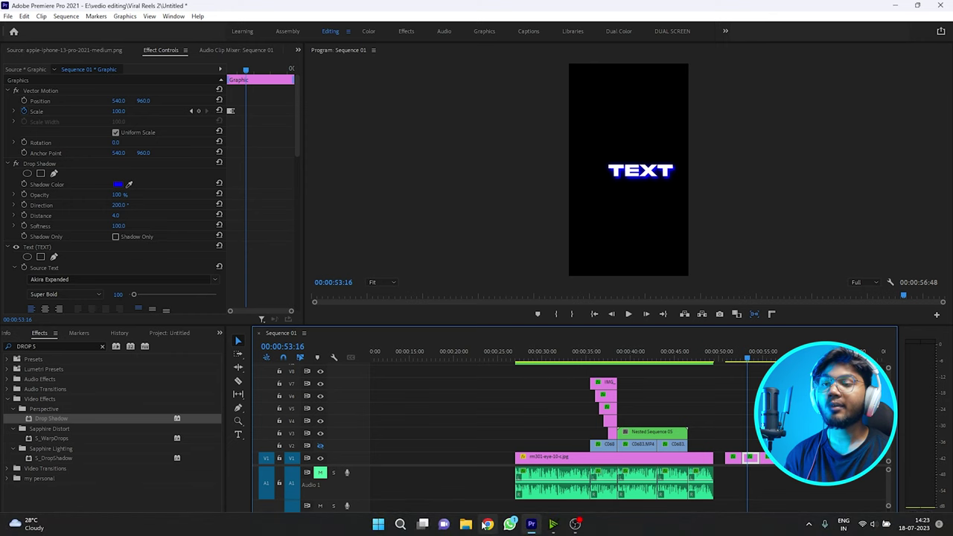
{"action": "left_click", "coordinate": [487, 524]}
{"action": "left_click", "coordinate": [325, 294]}
{"action": "left_click", "coordinate": [440, 246]}
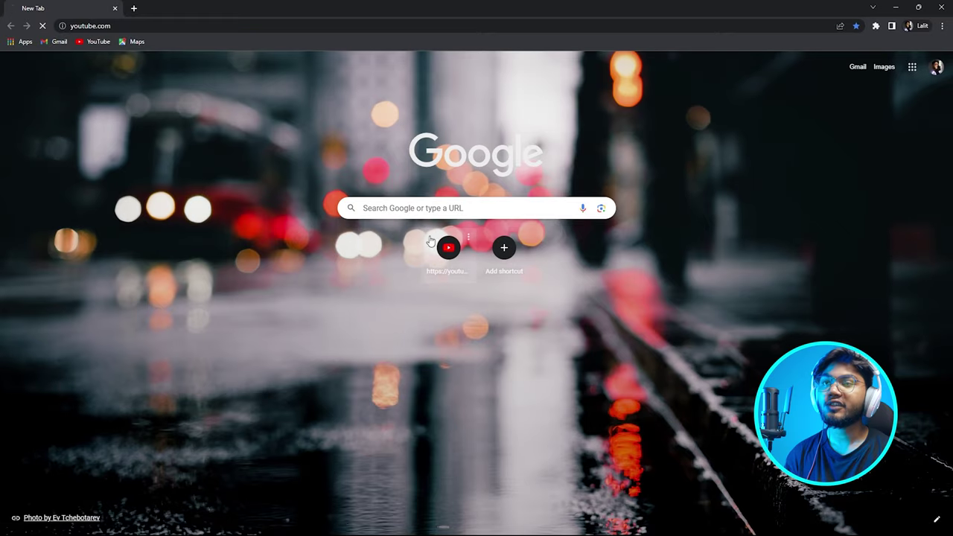
Search YouTube for film burn transition overlays and browse the results.
{"action": "left_click", "coordinate": [375, 65]}
{"action": "type", "text": "FILM BURN TRA"}
{"action": "left_click", "coordinate": [375, 109]}
{"action": "scroll", "coordinate": [391, 223], "scroll_direction": "down", "scroll_amount": 5}
{"action": "scroll", "coordinate": [397, 315], "scroll_direction": "down", "scroll_amount": 5}
{"action": "scroll", "coordinate": [368, 285], "scroll_direction": "down", "scroll_amount": 5}
{"action": "scroll", "coordinate": [392, 308], "scroll_direction": "down", "scroll_amount": 5}
{"action": "scroll", "coordinate": [391, 307], "scroll_direction": "down", "scroll_amount": 5}
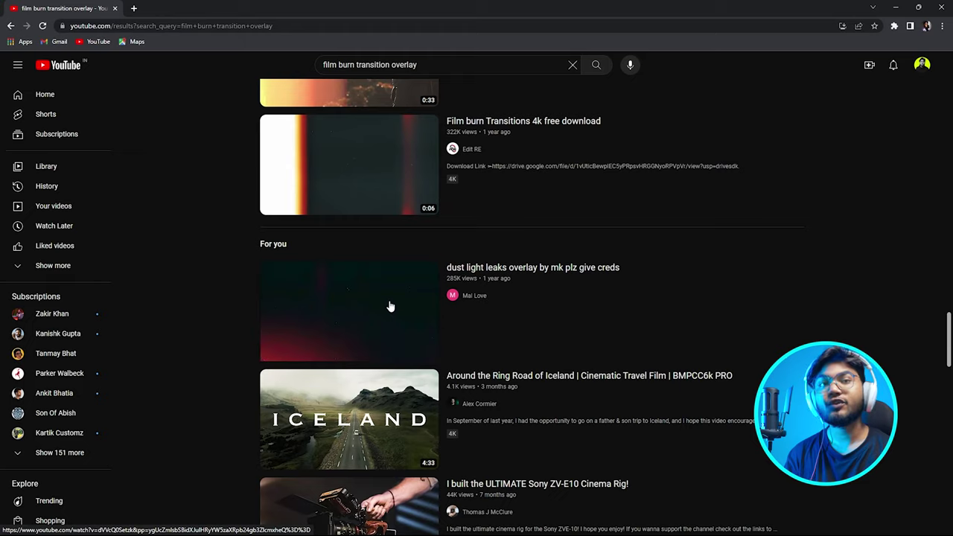
{"action": "scroll", "coordinate": [390, 306], "scroll_direction": "down", "scroll_amount": 5}
{"action": "scroll", "coordinate": [390, 313], "scroll_direction": "down", "scroll_amount": 5}
Search YouTube for 'woosh sound effects' and scroll the results.
{"action": "left_click_drag", "start_coordinate": [424, 65], "coordinate": [300, 86]}
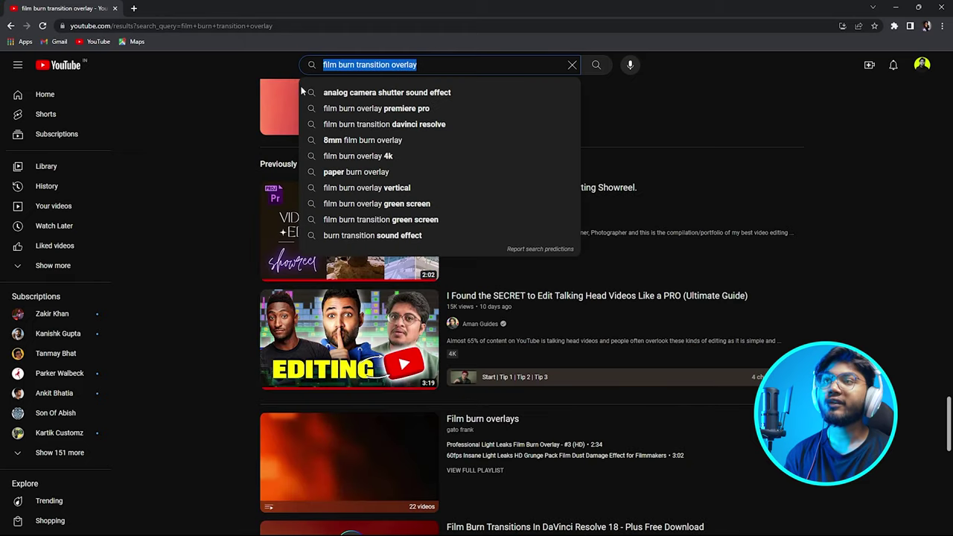
{"action": "type", "text": "WOOS"}
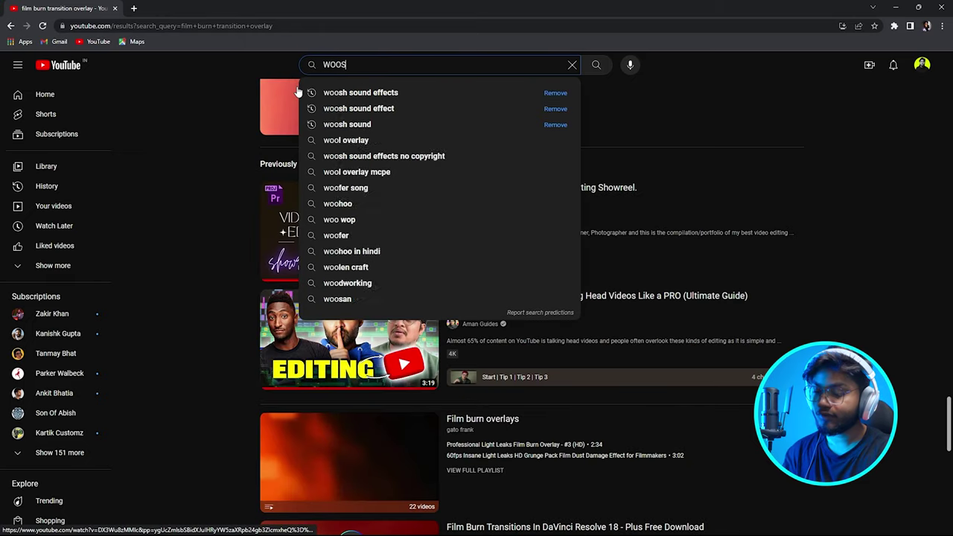
{"action": "type", "text": "H SOUND"}
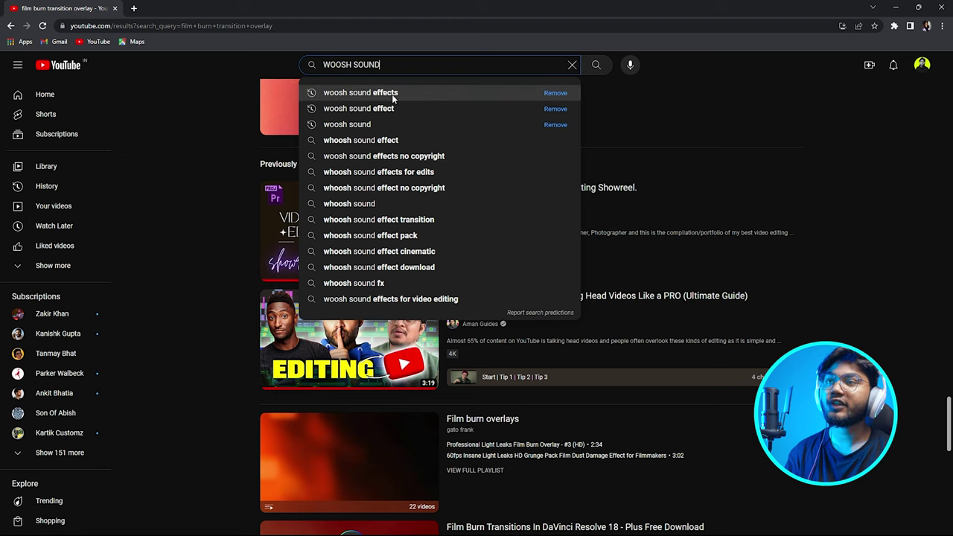
{"action": "left_click", "coordinate": [393, 95]}
{"action": "scroll", "coordinate": [320, 313], "scroll_direction": "down", "scroll_amount": 5}
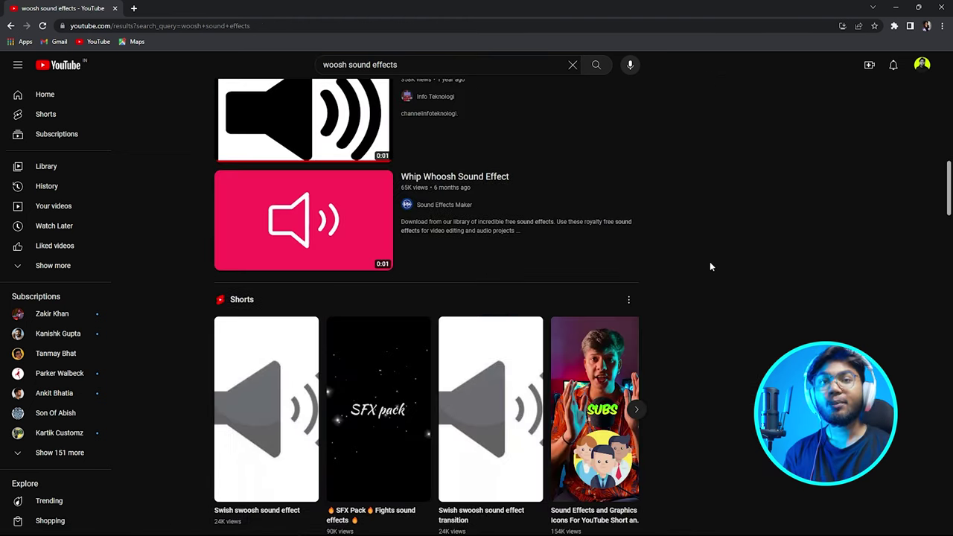